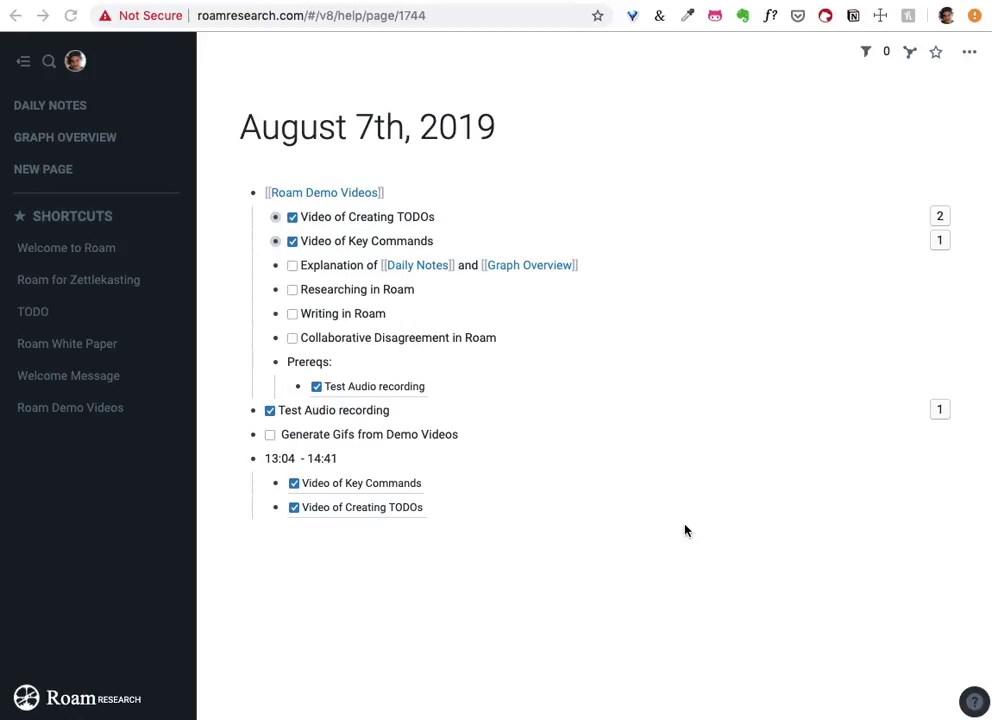
Add a nested bullet under "Researching in Roam" that links to the page Just in Time Project Management
click(423, 287)
key(Return)
key(Tab)
text([[)
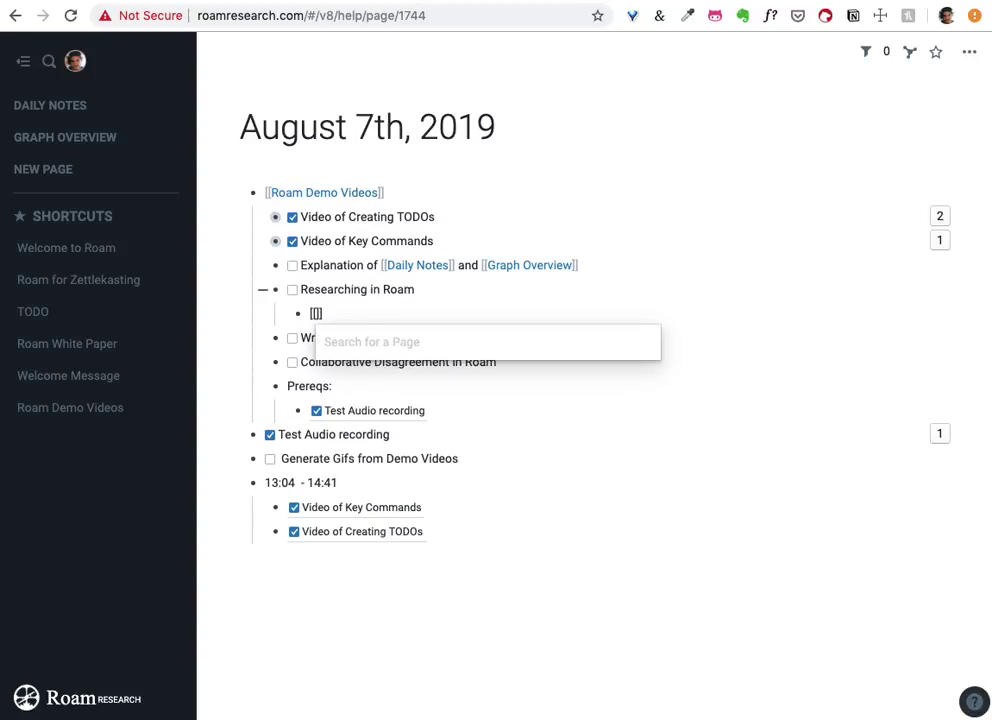
text(Jus)
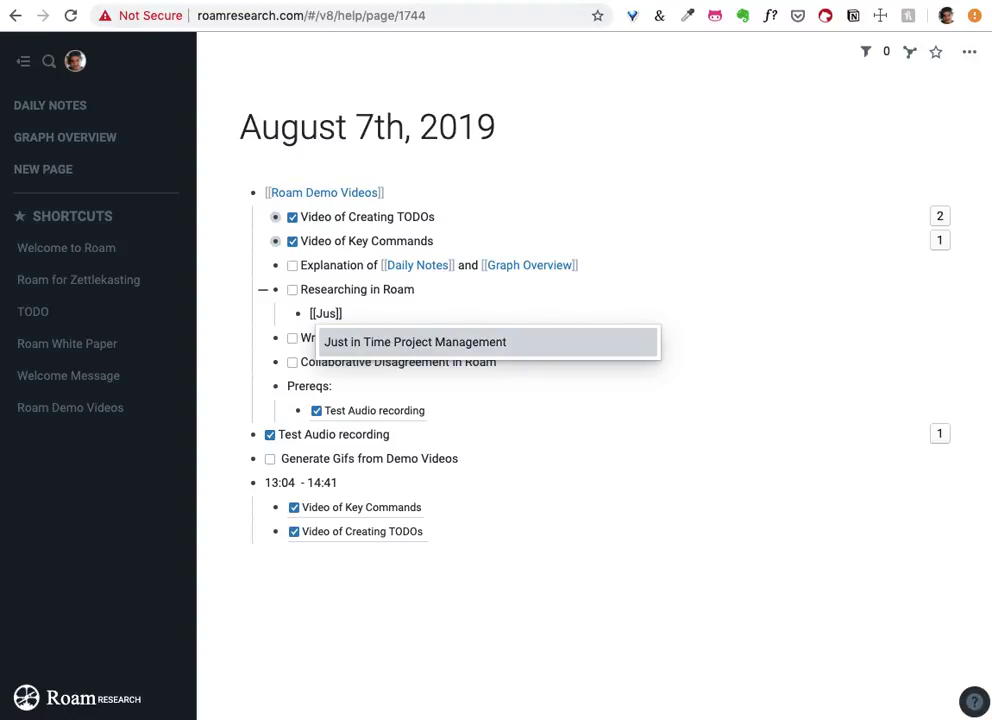
key(Return)
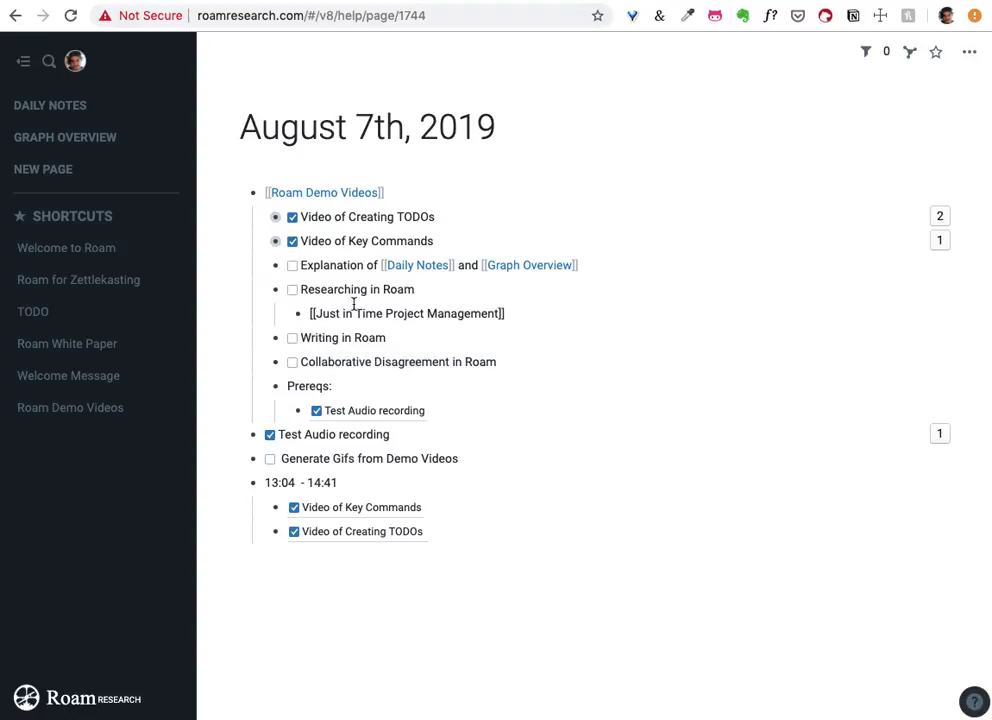
click(237, 330)
Open the Just in Time Project Management page and expand the Roam for Zettlekasting mention with its parent and child bullets
click(349, 317)
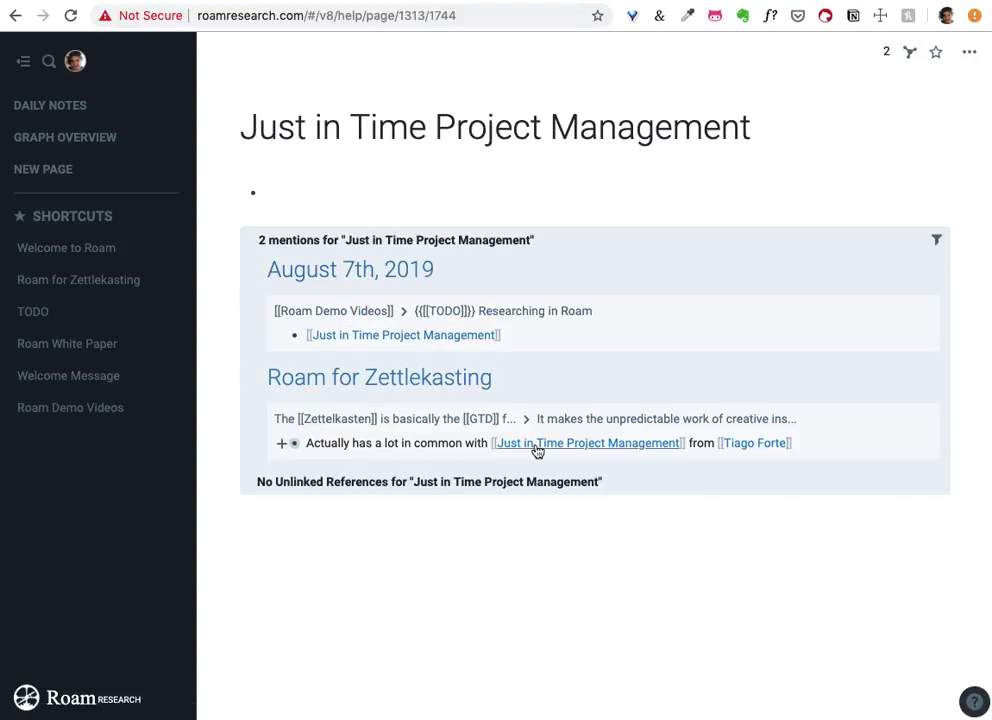
click(556, 425)
click(449, 421)
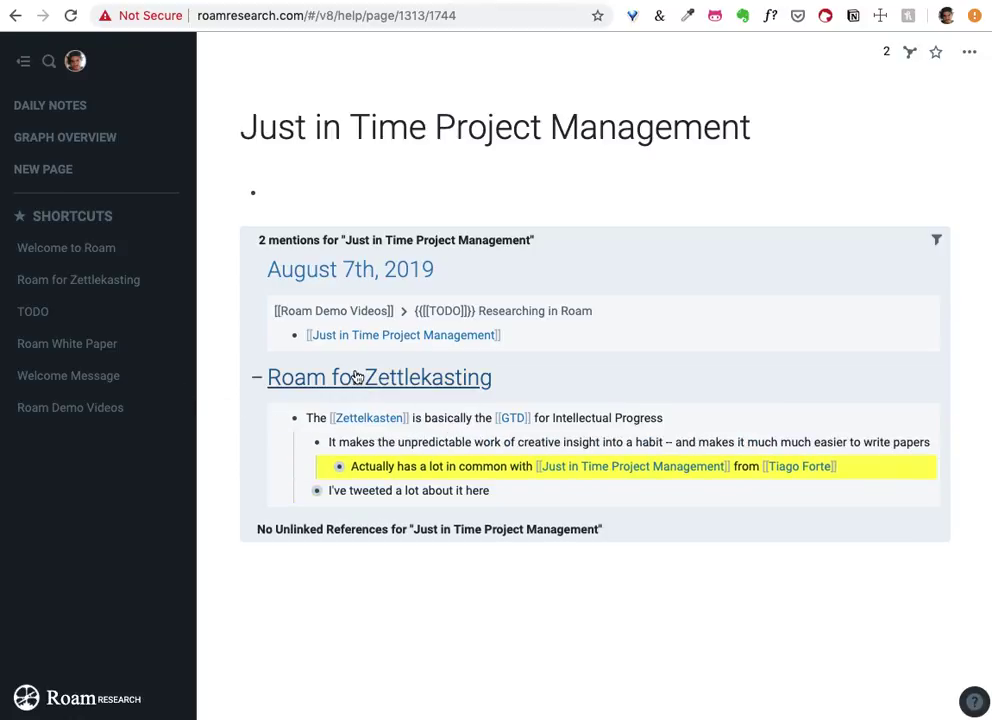
click(328, 470)
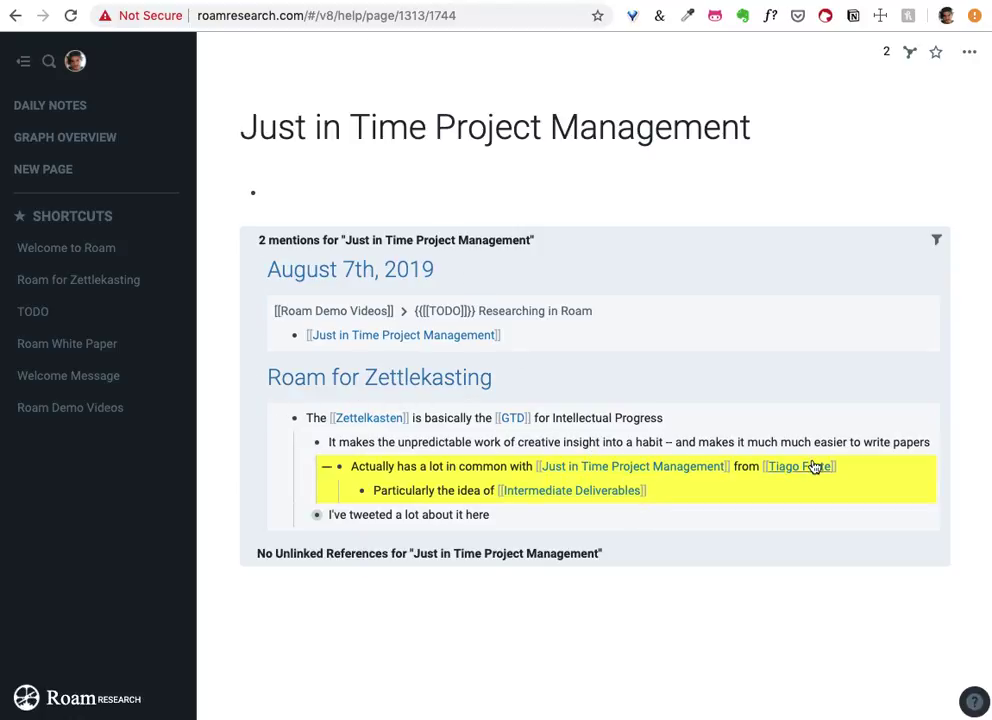
Write "Blog series from [[Tiago Forte]]" as the page's first bullet and start a nested bullet beneath it
click(338, 192)
text(Blog series from)
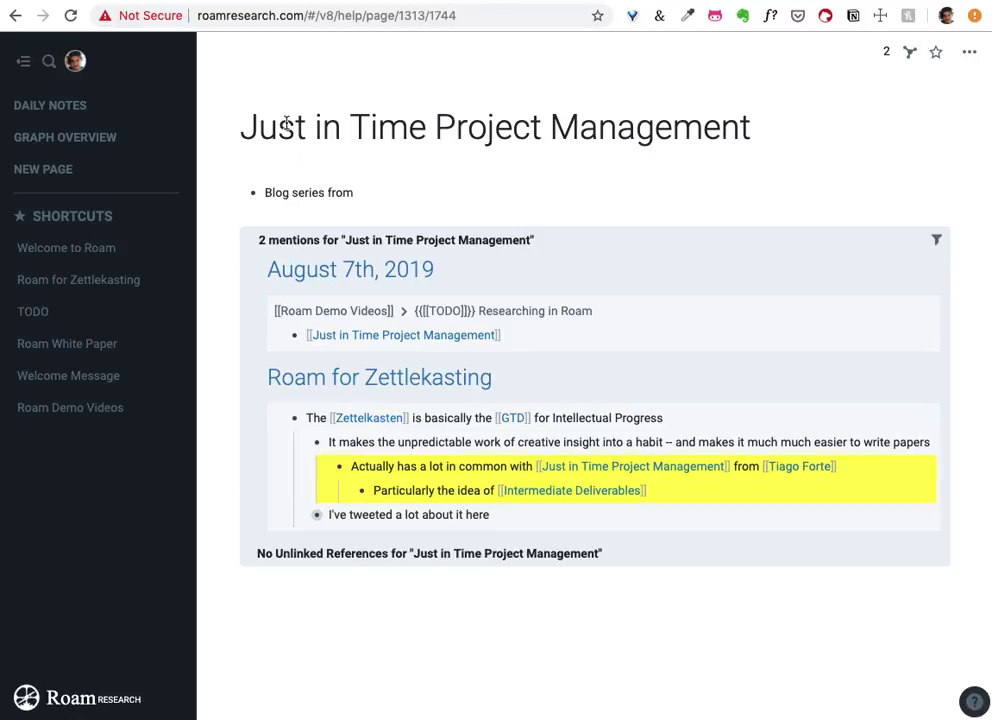
text( [[Tiago Forte)
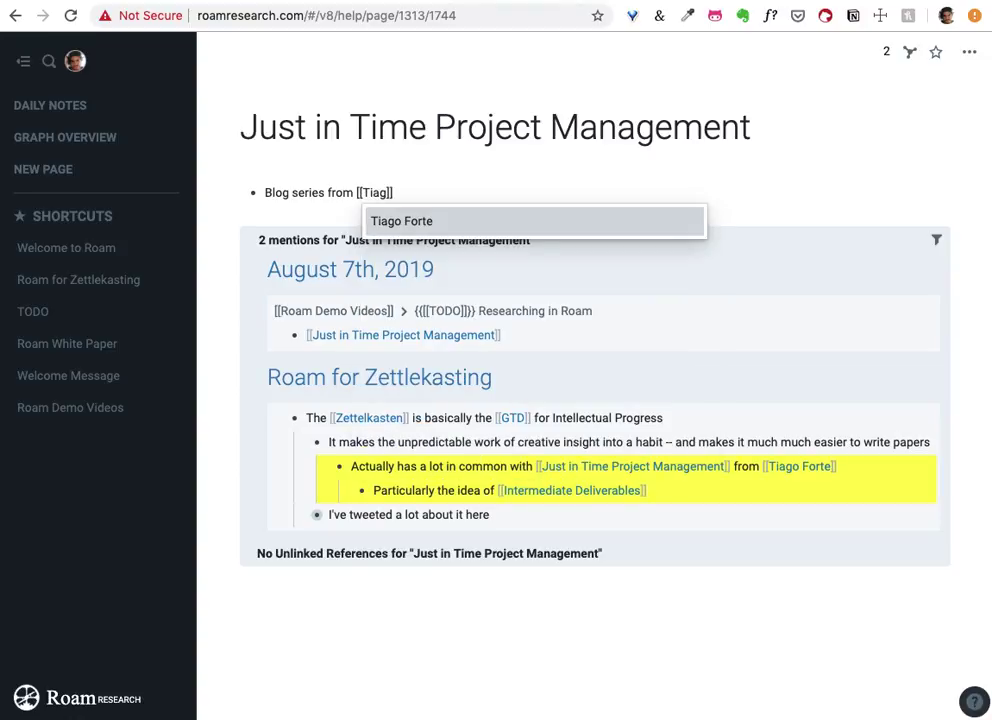
key(Return)
key(Return)
key(Tab)
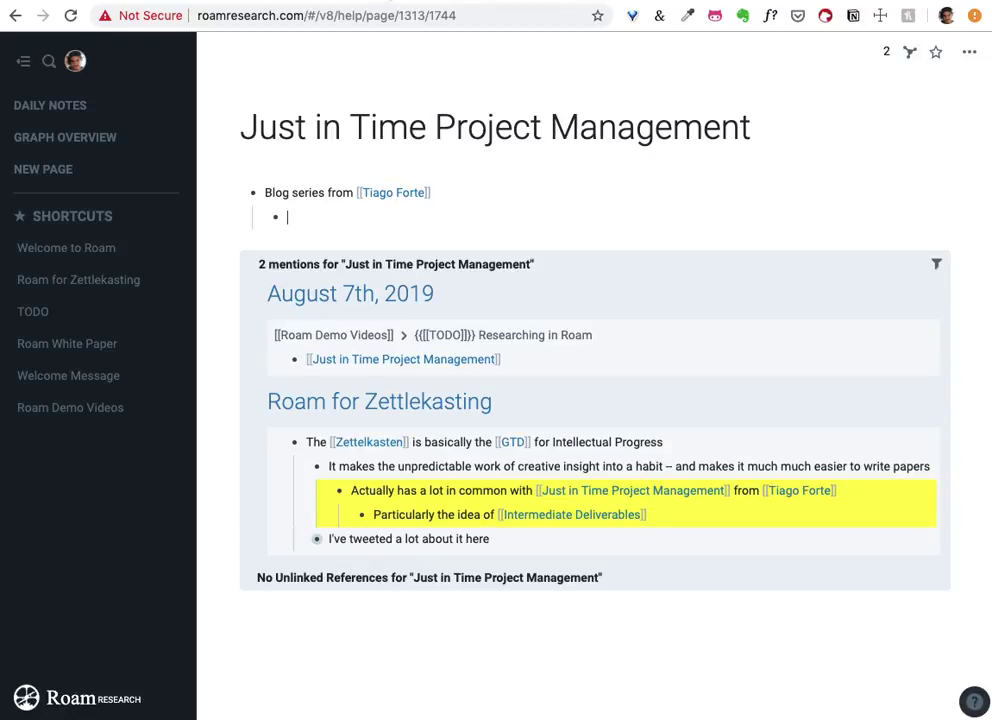
Switch to the Praxis article on Just-In-Time Project Management and copy its web address
key(ctrl+Tab)
click(182, 256)
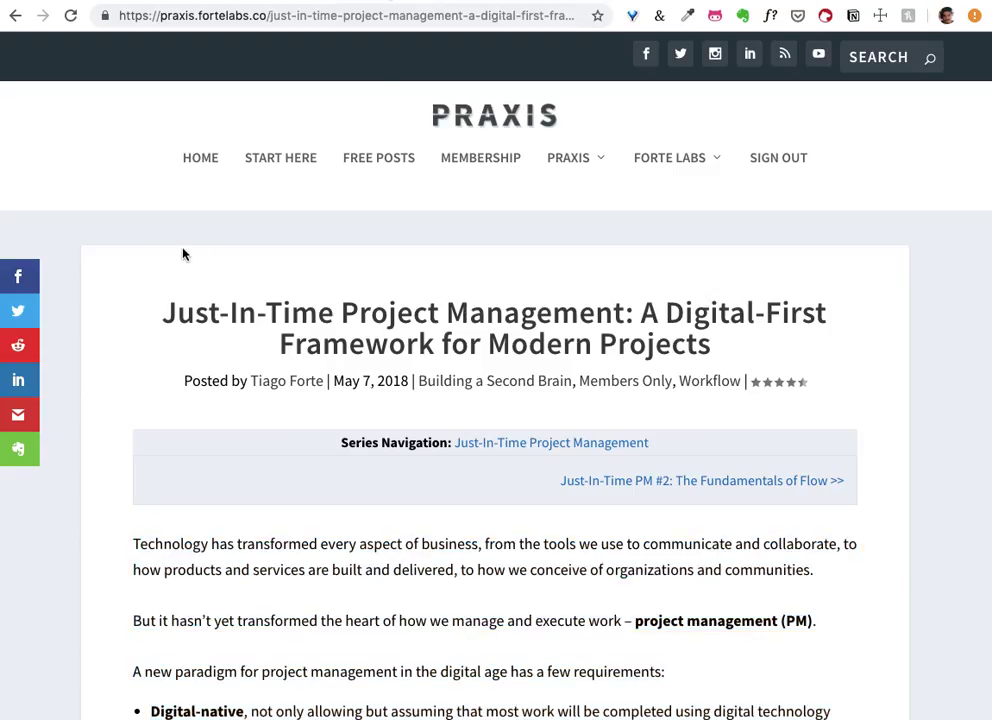
scroll(183, 252, down, 5)
scroll(182, 250, up, 5)
scroll(182, 250, down, 3)
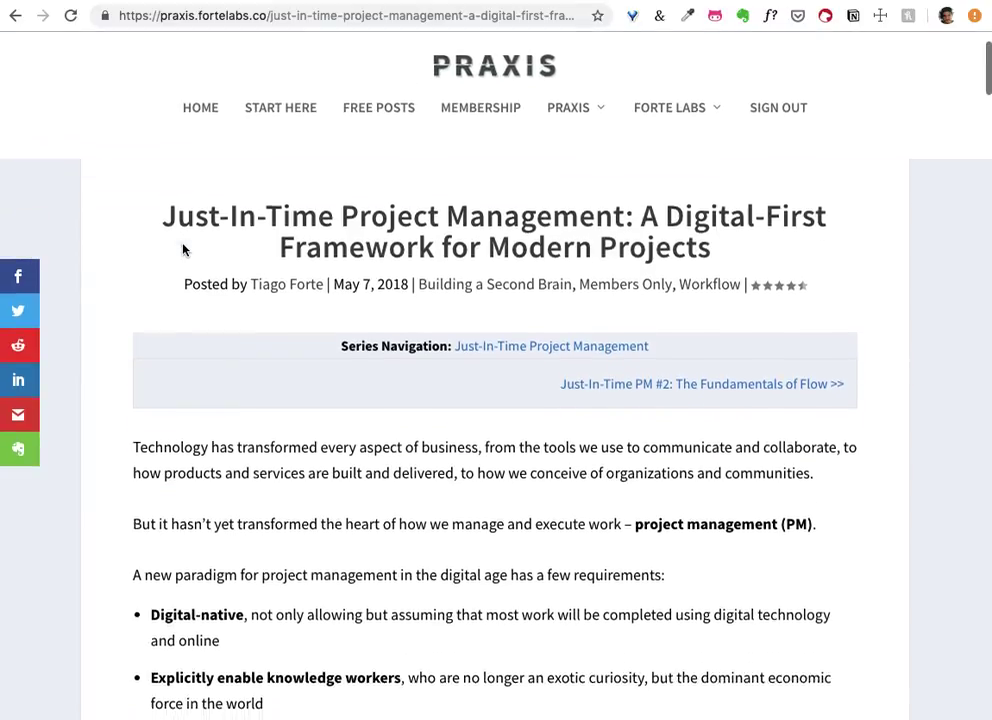
click(257, 12)
key(super+x)
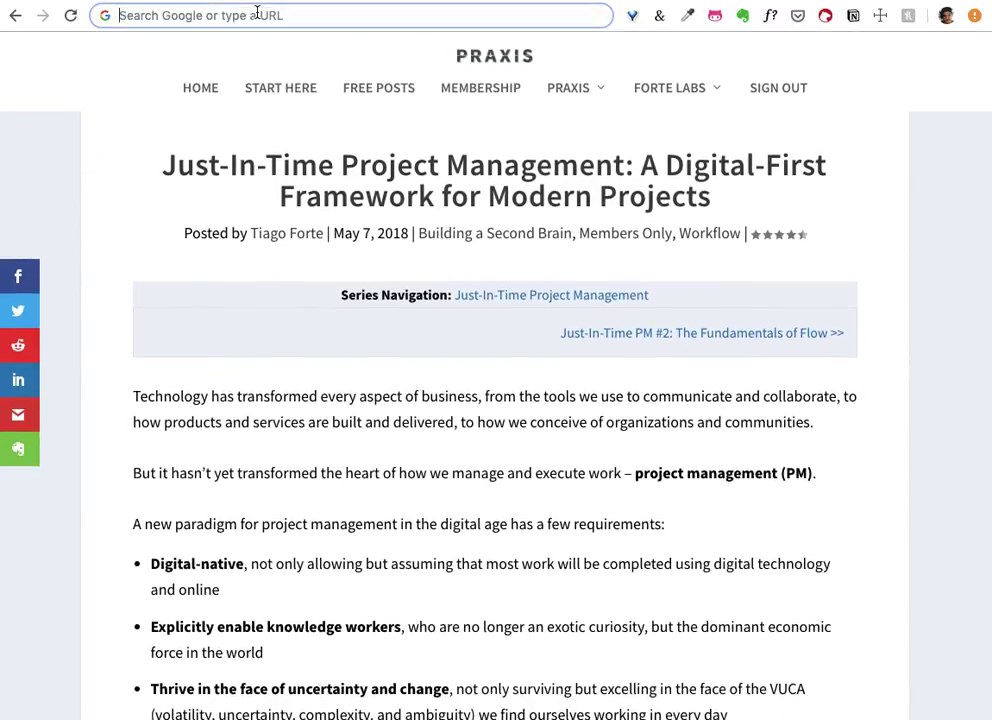
Back in Roam, add a "Part 1" bullet with a nested "source:" bullet containing the copied article address
key(ctrl+Tab)
click(379, 210)
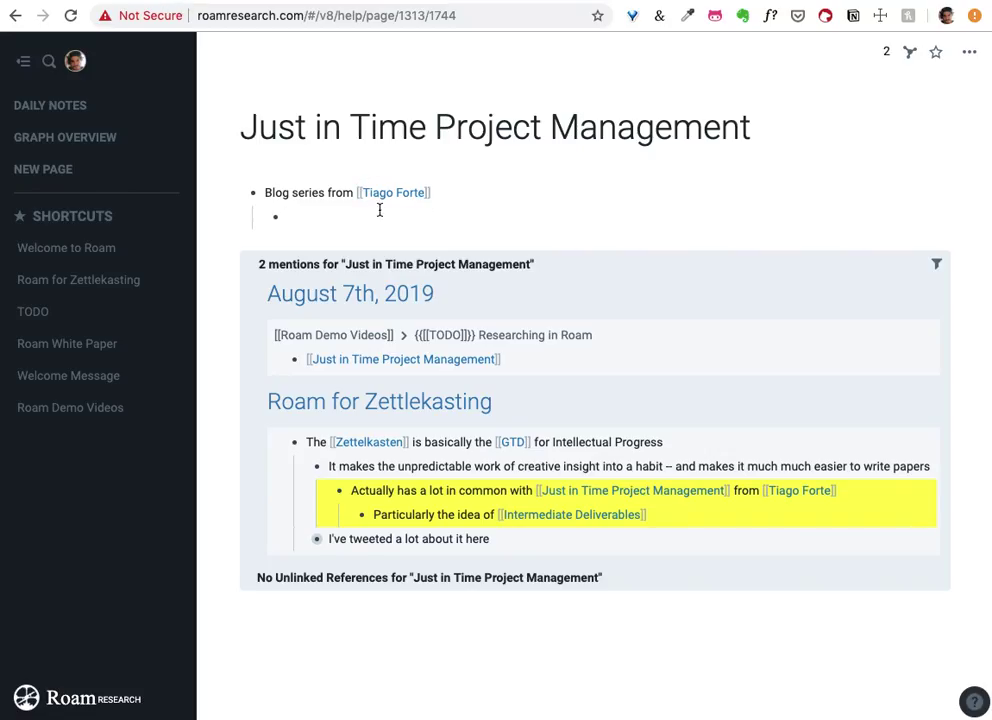
text(Part 1)
key(Return)
key(Tab)
text(source:)
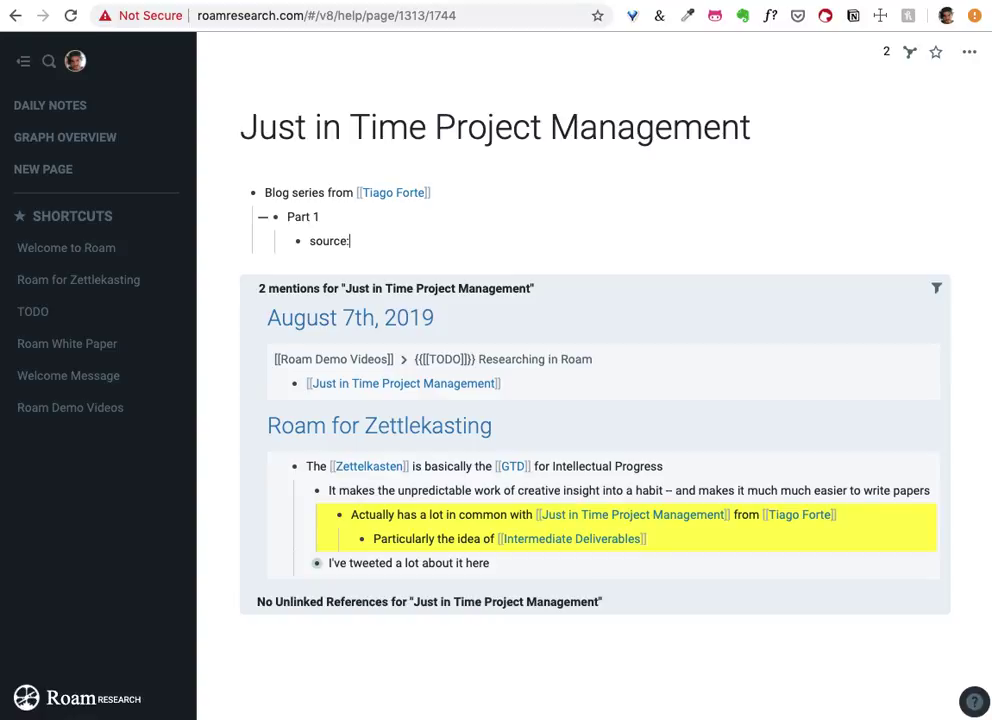
key(super+v)
key(Escape)
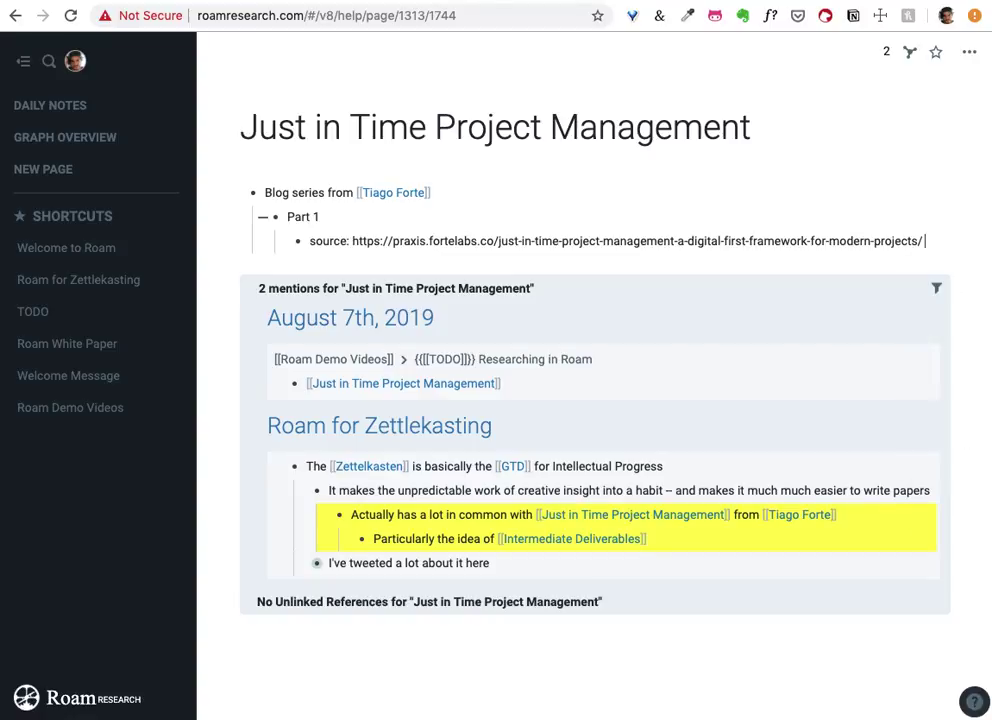
key(Return)
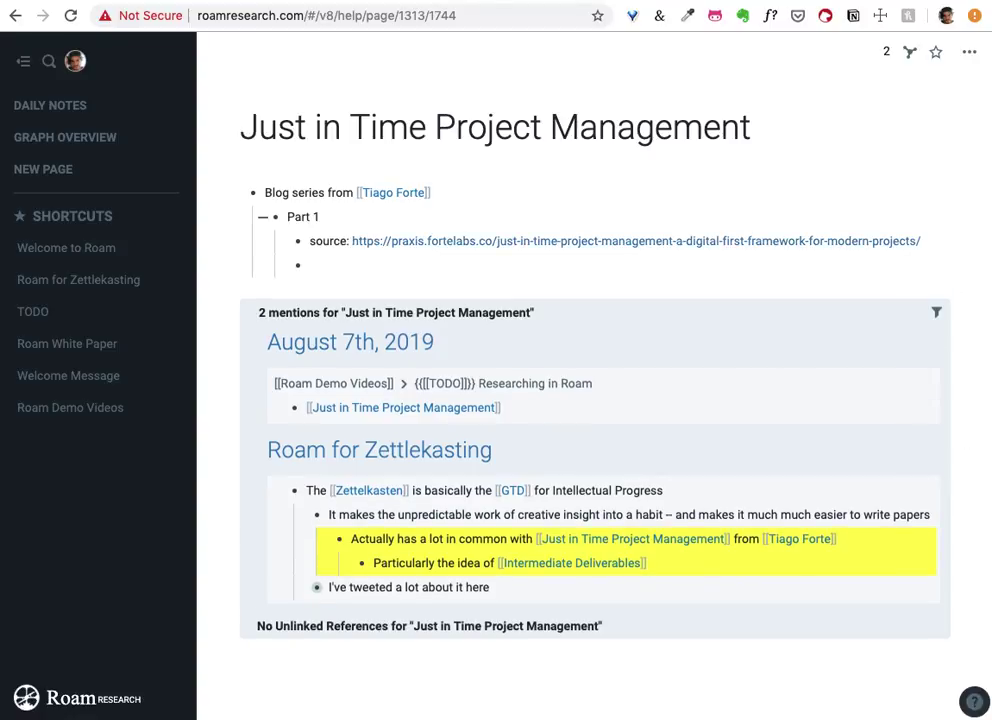
Copy the full body text of the Praxis article, from its end up to the opening paragraph, and return to the Roam page
click(408, 5)
scroll(405, 334, down, 20)
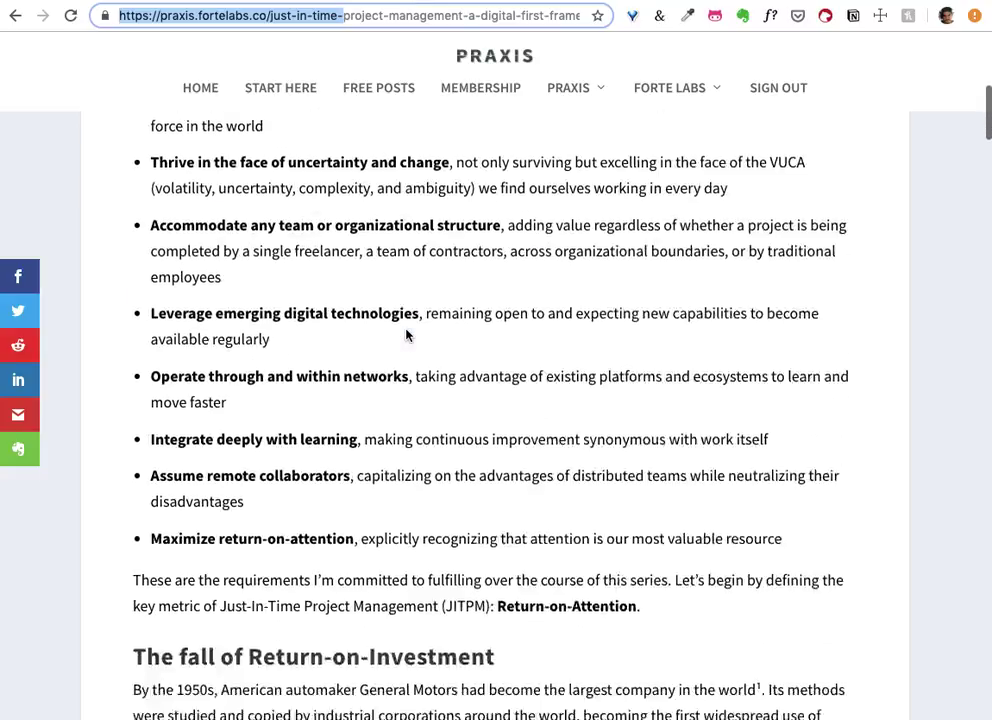
scroll(405, 334, down, 15)
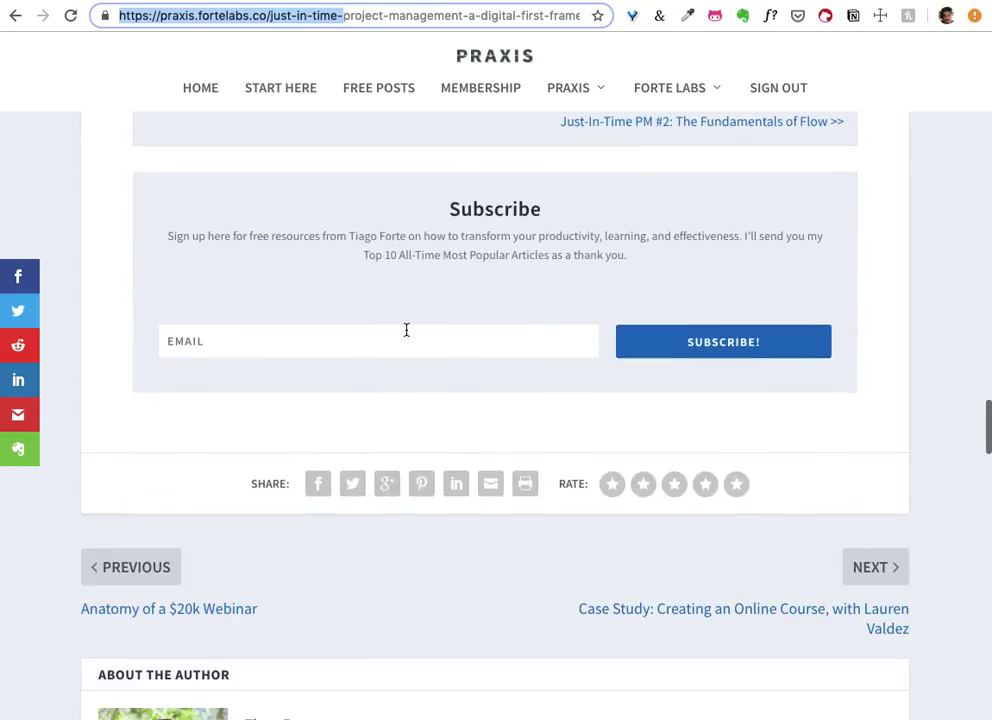
scroll(405, 334, up, 5)
scroll(406, 329, up, 1)
drag(321, 339, 124, 311)
scroll(330, 268, up, 6)
scroll(330, 268, up, 15)
scroll(330, 268, up, 8)
scroll(330, 268, up, 12)
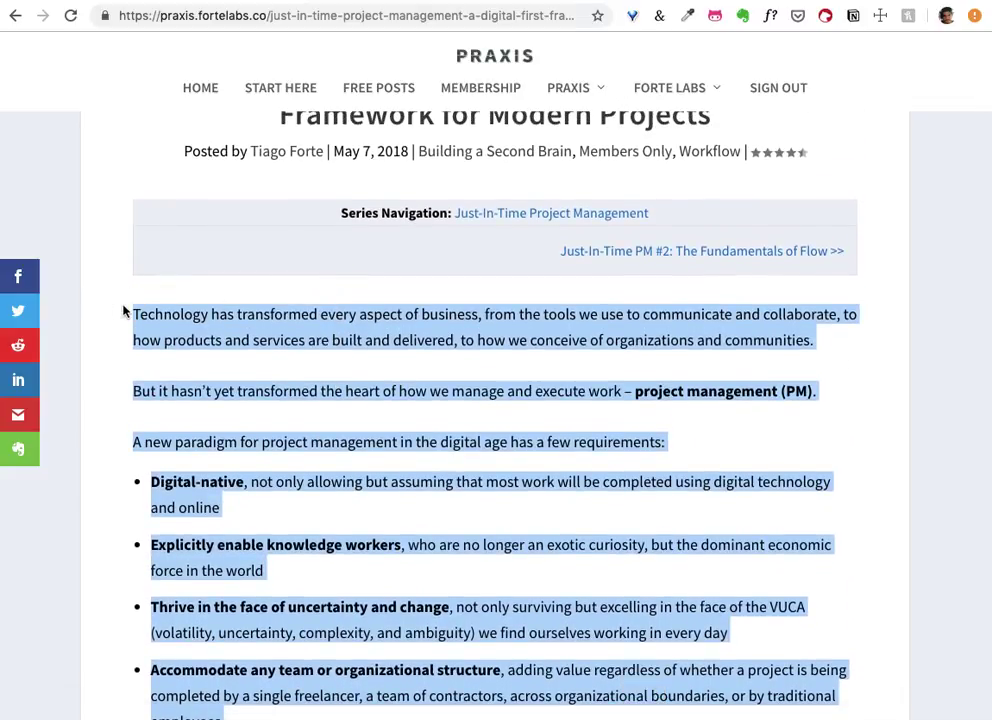
key(ctrl+Tab)
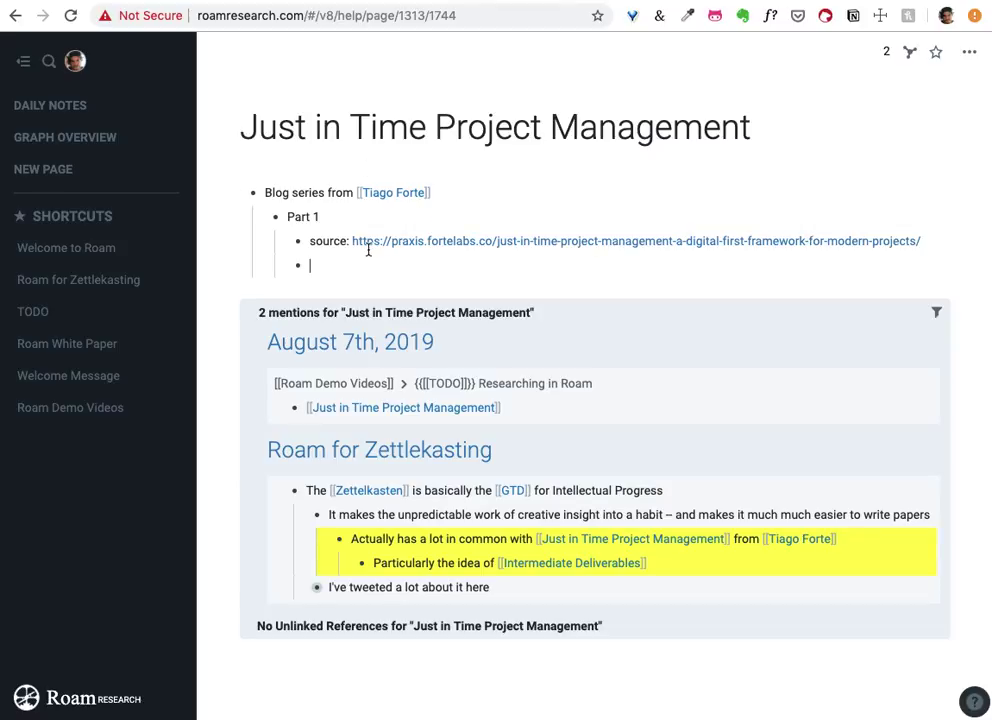
Try pasting the article text directly under Part 1, and undo the paste
key(ctrl+v)
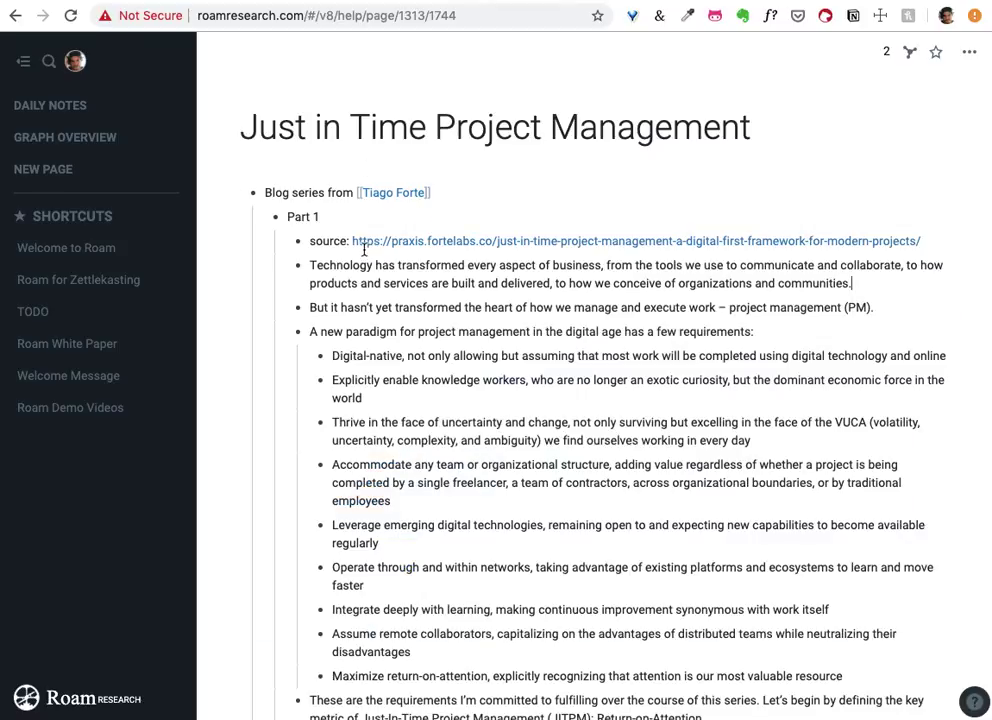
key(ctrl+z)
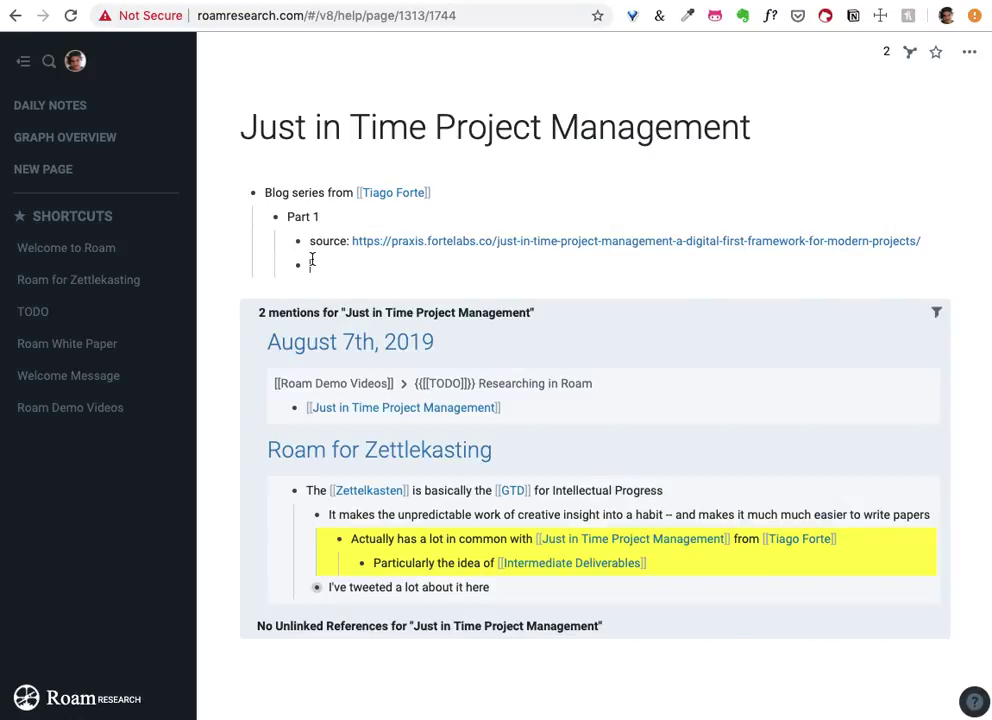
Write the tag #Quotes in the empty bullet below the source link
text(#qu)
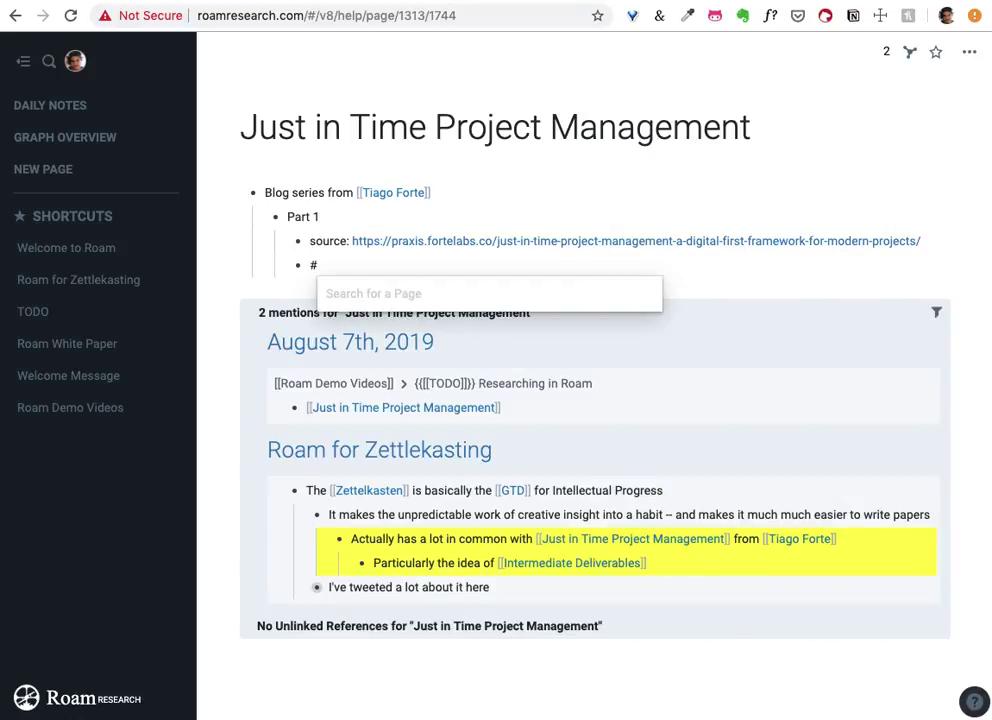
key(BackSpace)
key(BackSpace)
text(qu)
key(BackSpace)
key(BackSpace)
text(Quote)
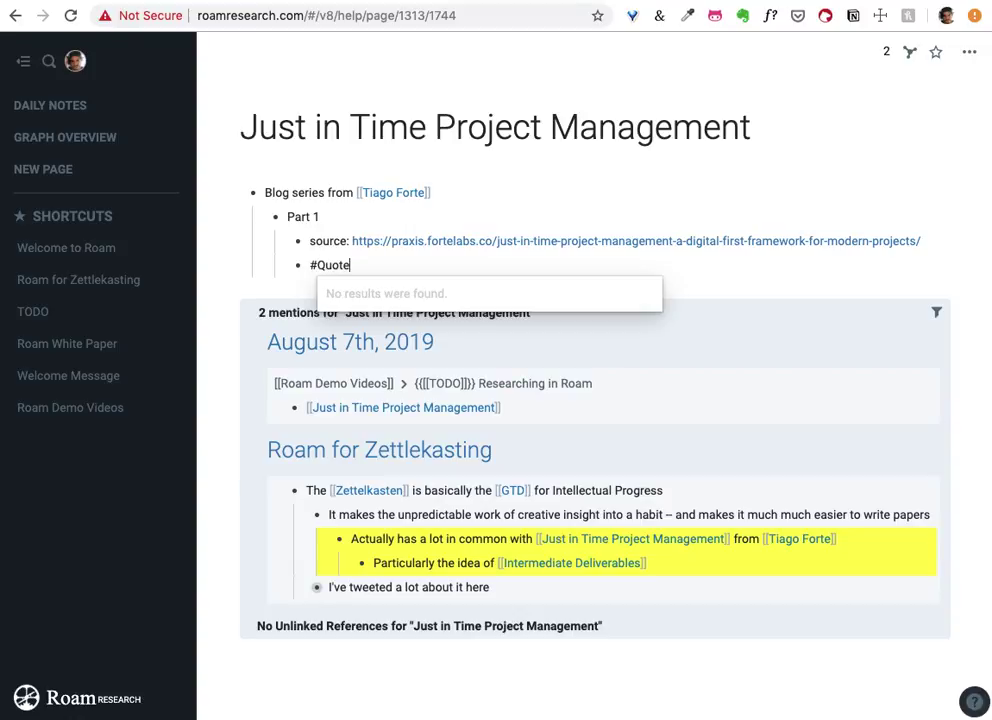
text(s)
key(Escape)
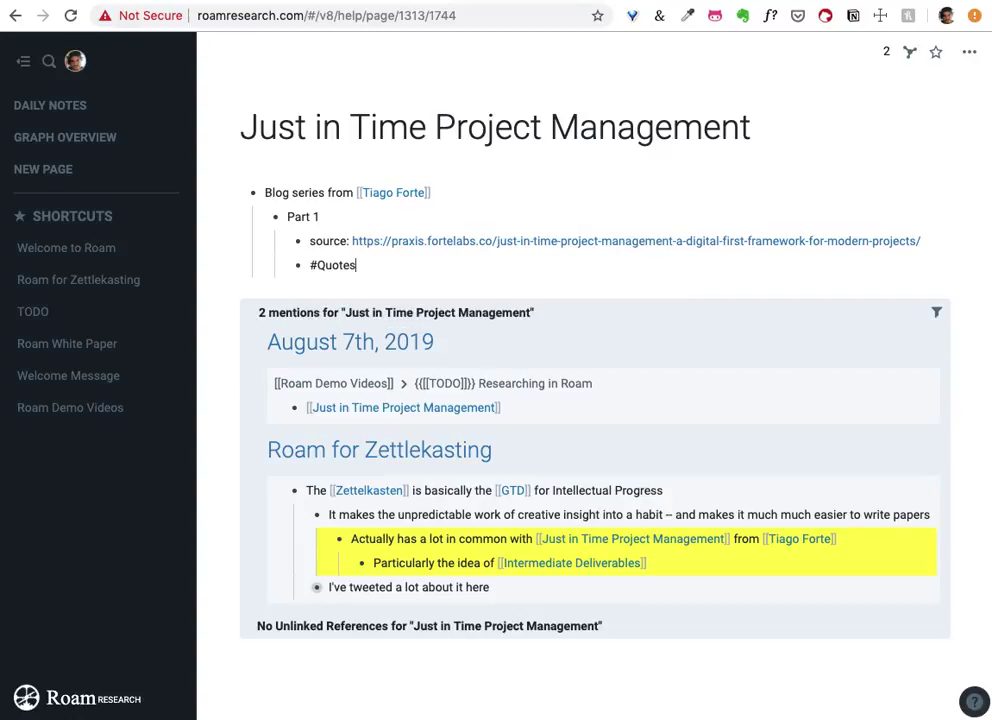
Paste the copied article text as nested bullets under #Quotes
key(Return)
key(Tab)
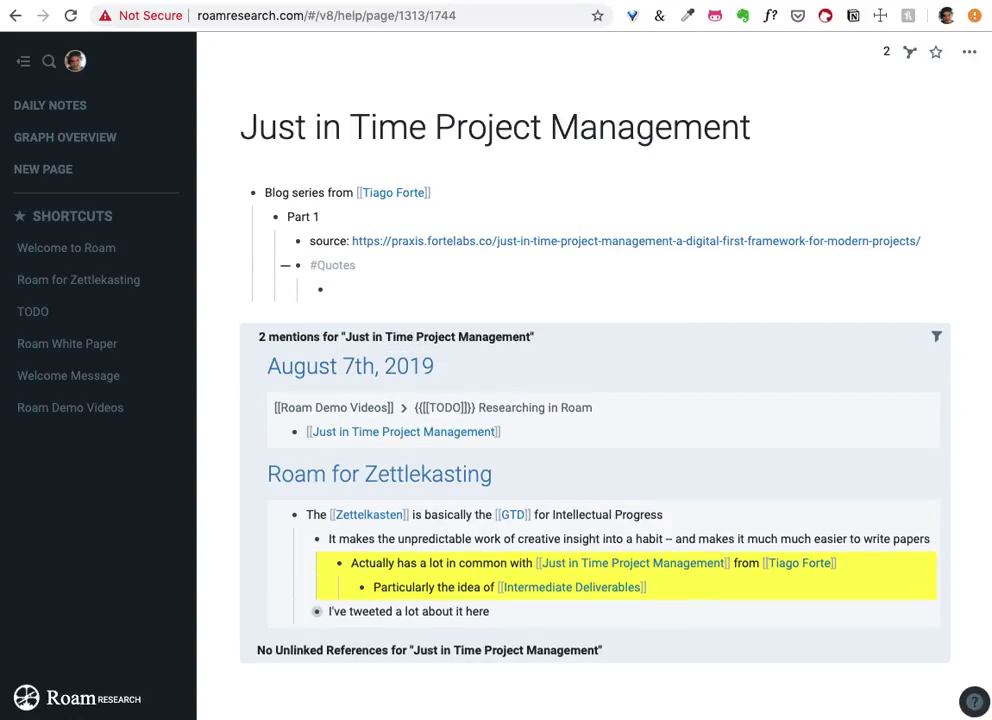
key(super+v)
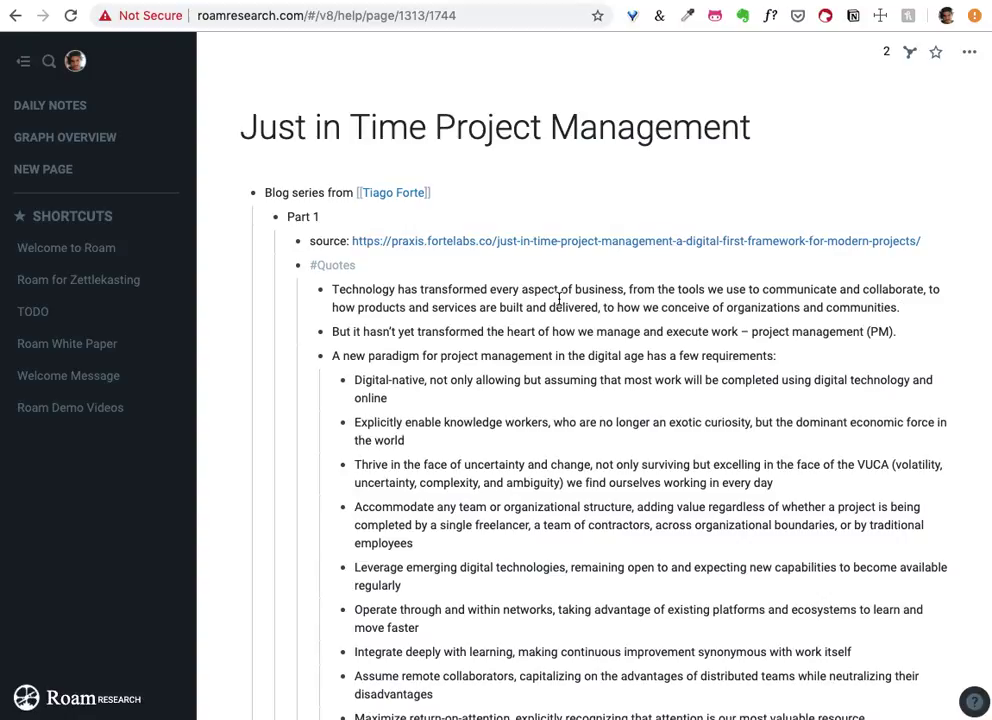
Examine the pasted article's bullets, headings and embedded images, including the source markup of the Return-on-Attention image
scroll(559, 298, down, 3)
scroll(559, 298, down, 3)
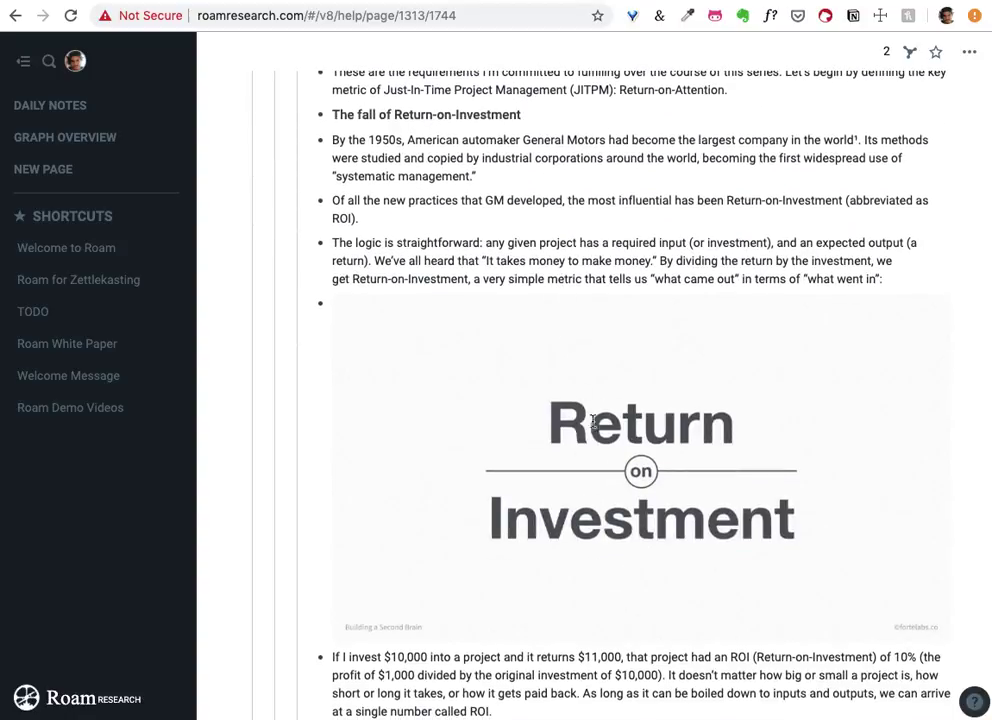
scroll(628, 500, down, 2)
scroll(628, 500, down, 4)
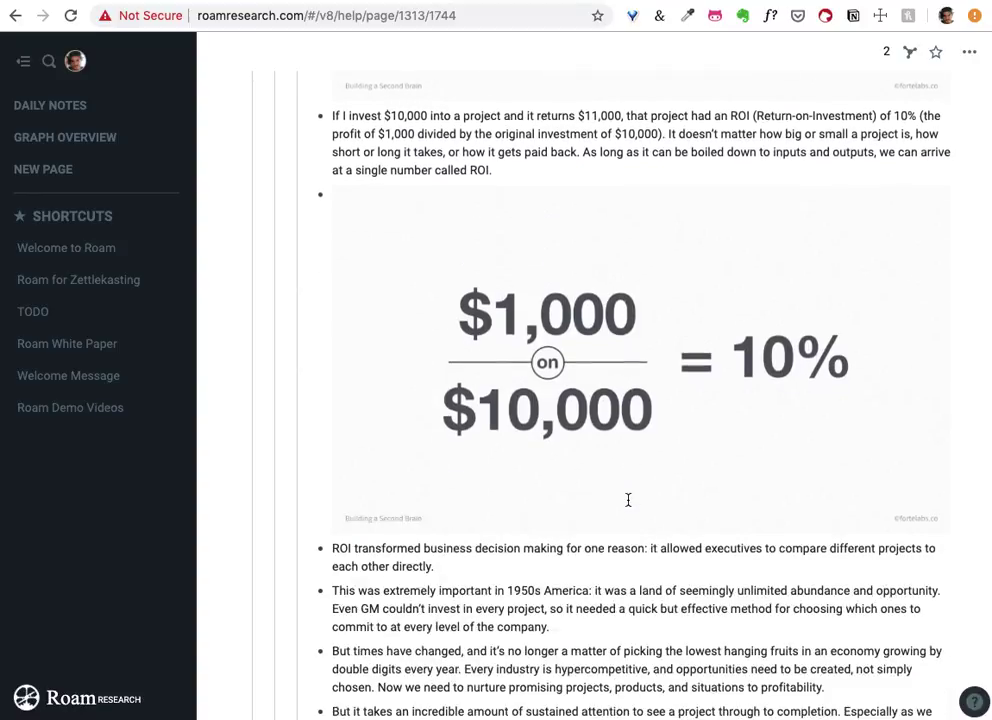
scroll(628, 500, up, 2)
scroll(628, 500, down, 7)
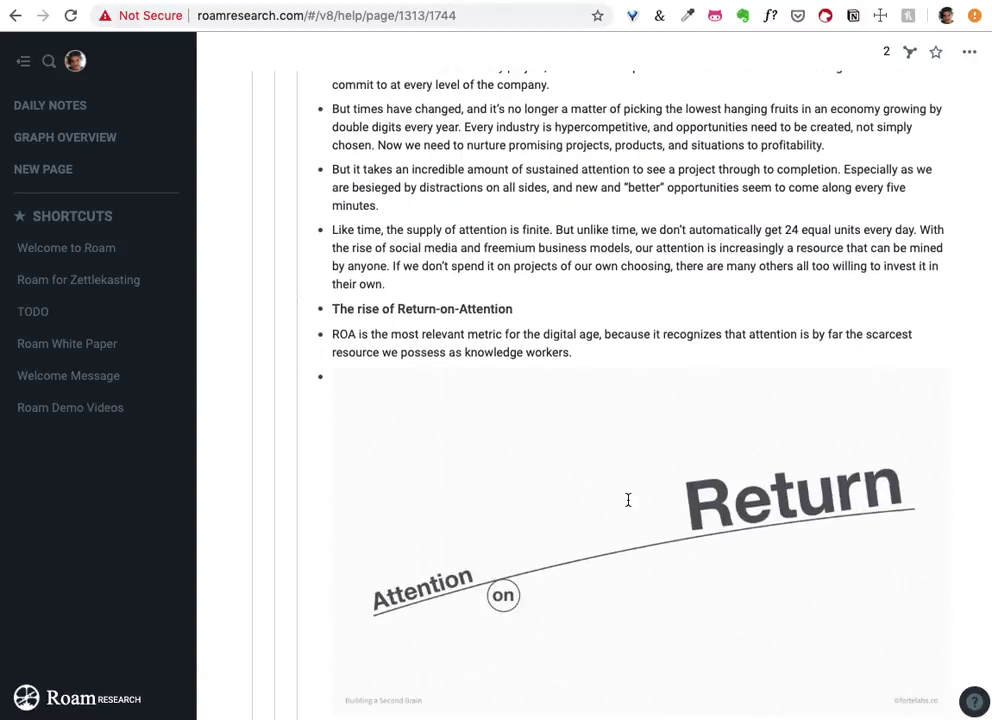
click(628, 500)
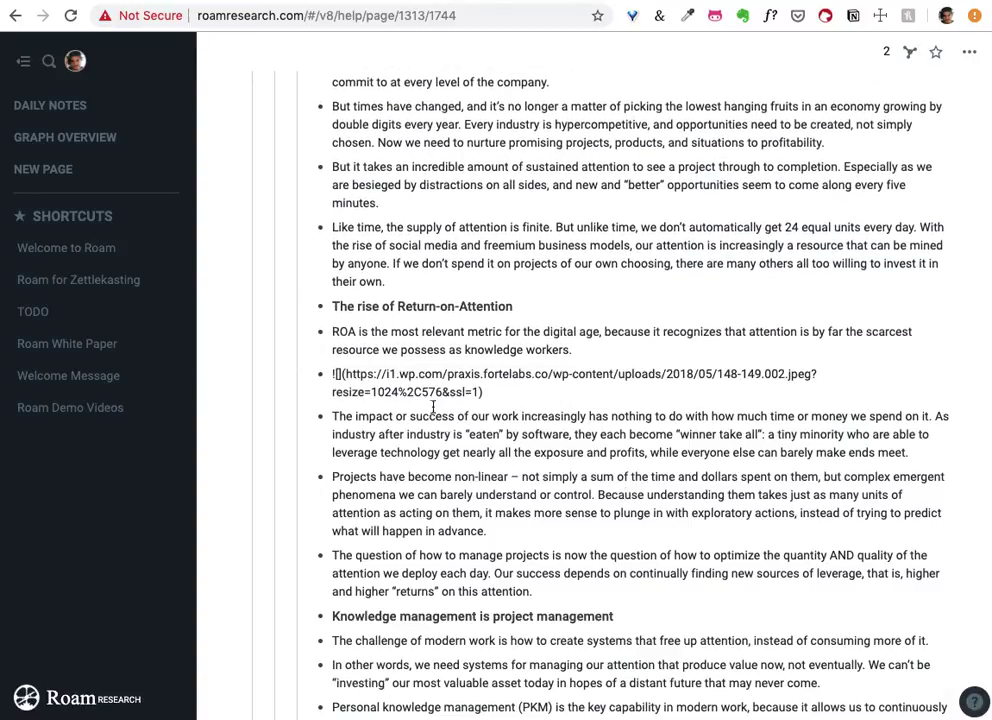
click(375, 350)
scroll(375, 350, up, 15)
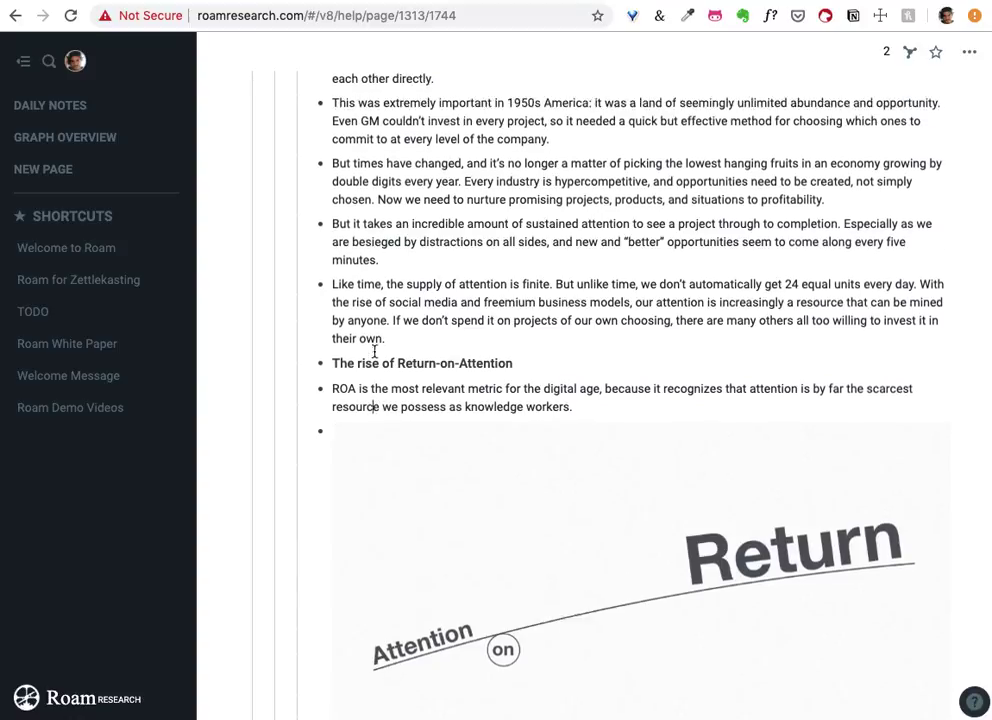
scroll(375, 351, up, 15)
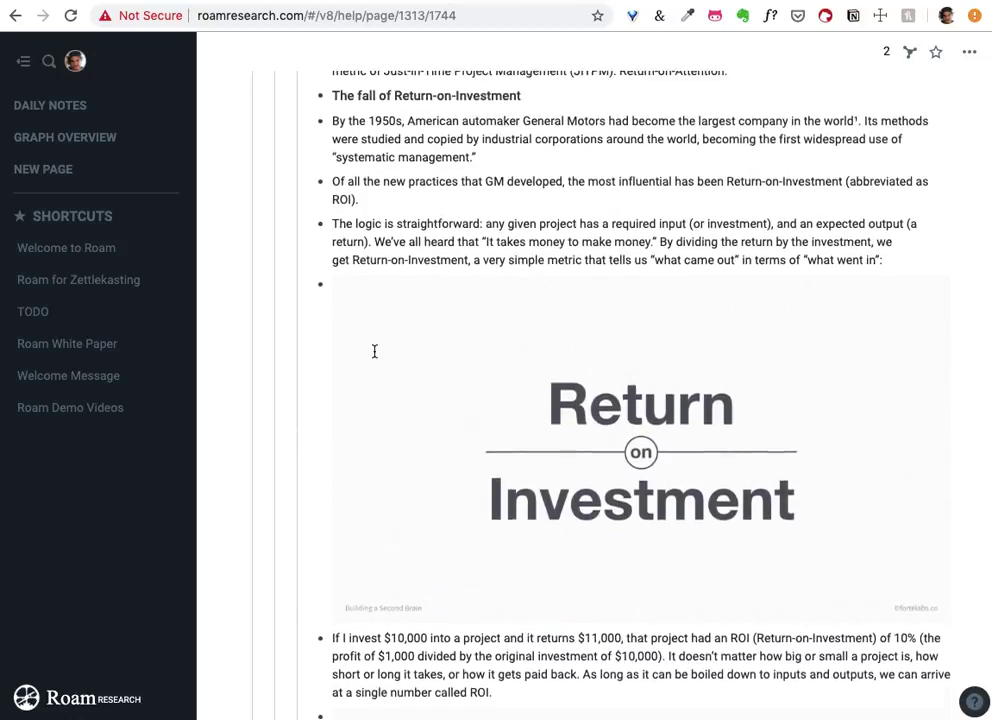
scroll(375, 350, up, 1)
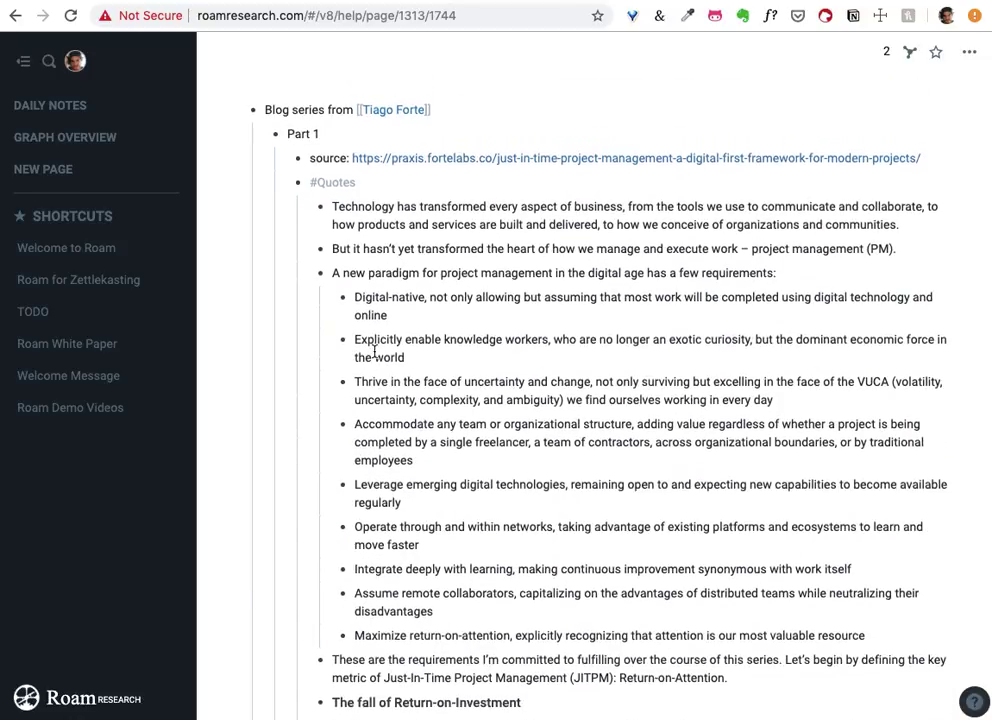
scroll(375, 350, down, 15)
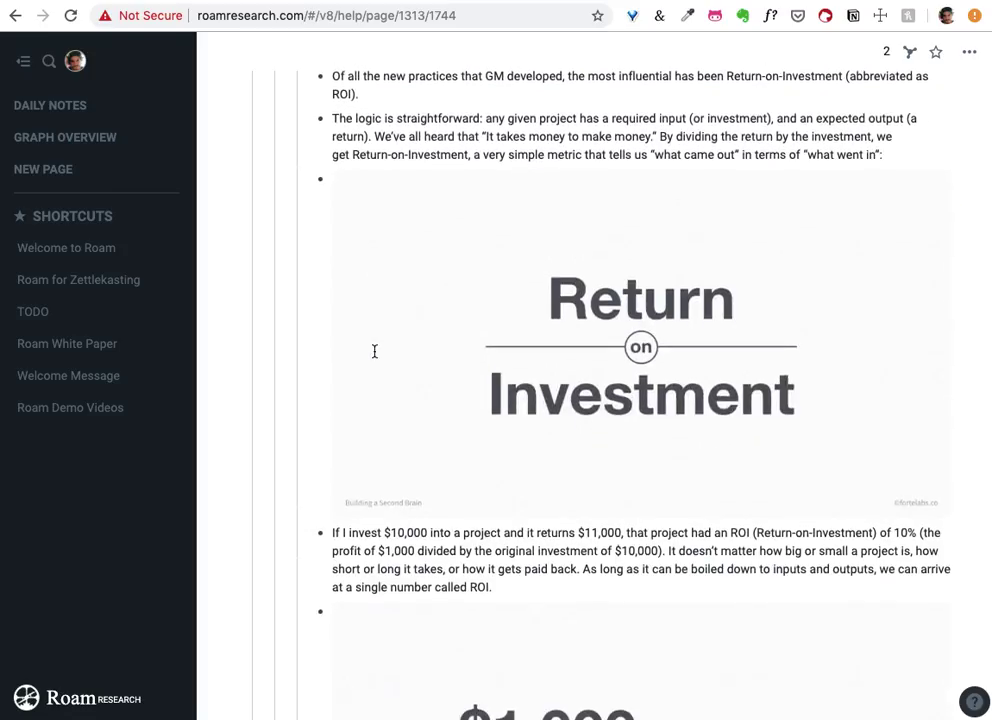
Add a [[Key Terms]] page link as a bullet above #Quotes in Part 1, with an empty nested bullet beneath it
scroll(375, 351, down, 4)
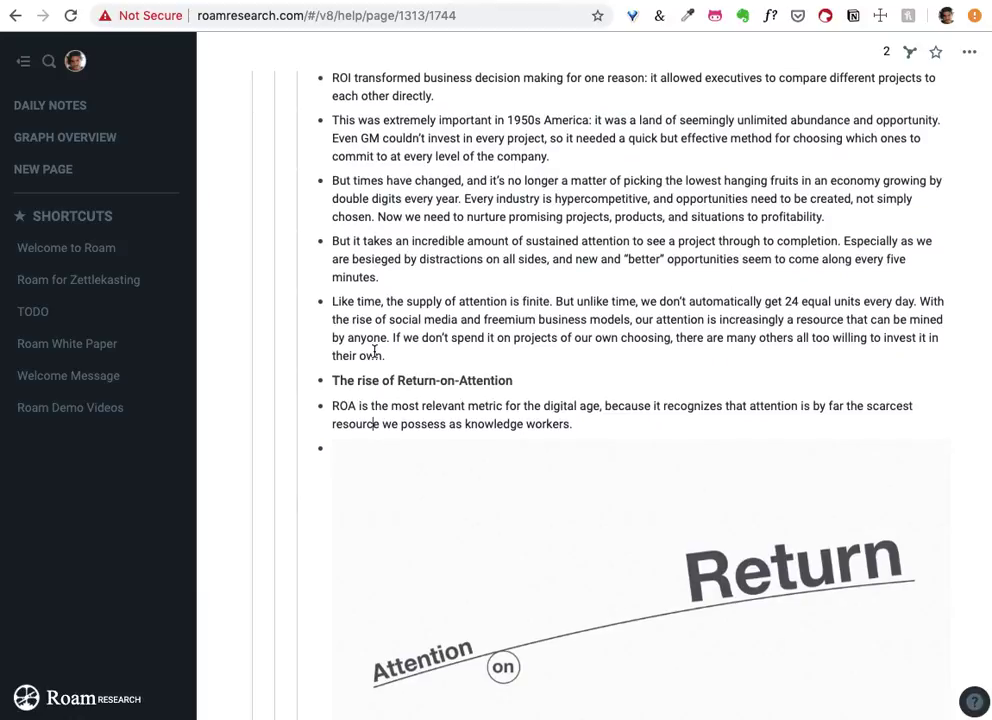
scroll(375, 350, up, 12)
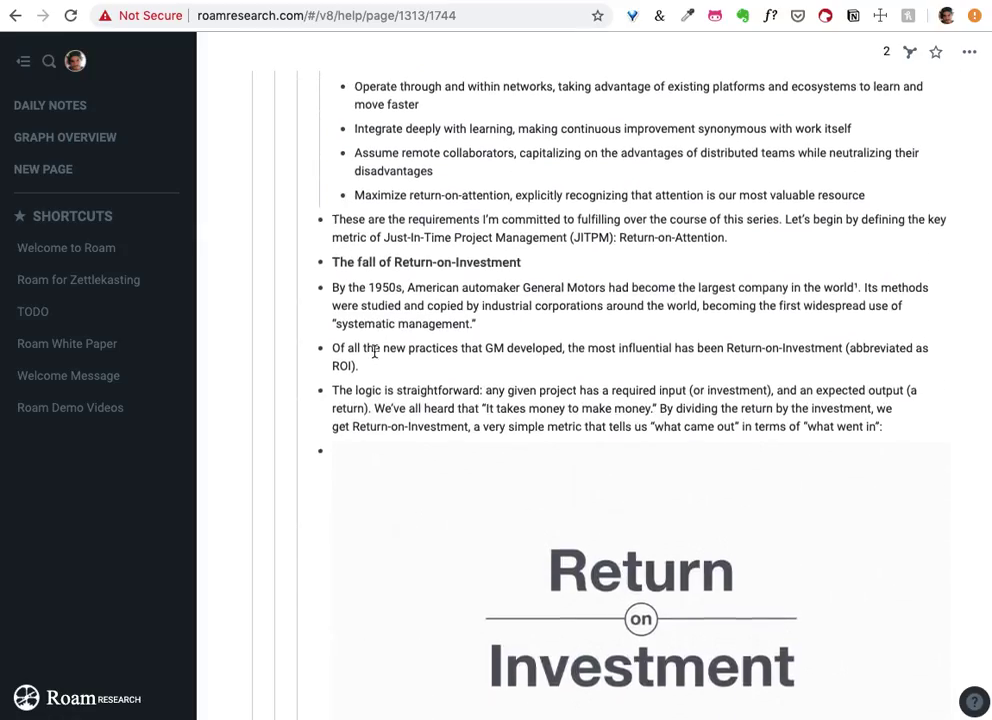
scroll(375, 350, up, 5)
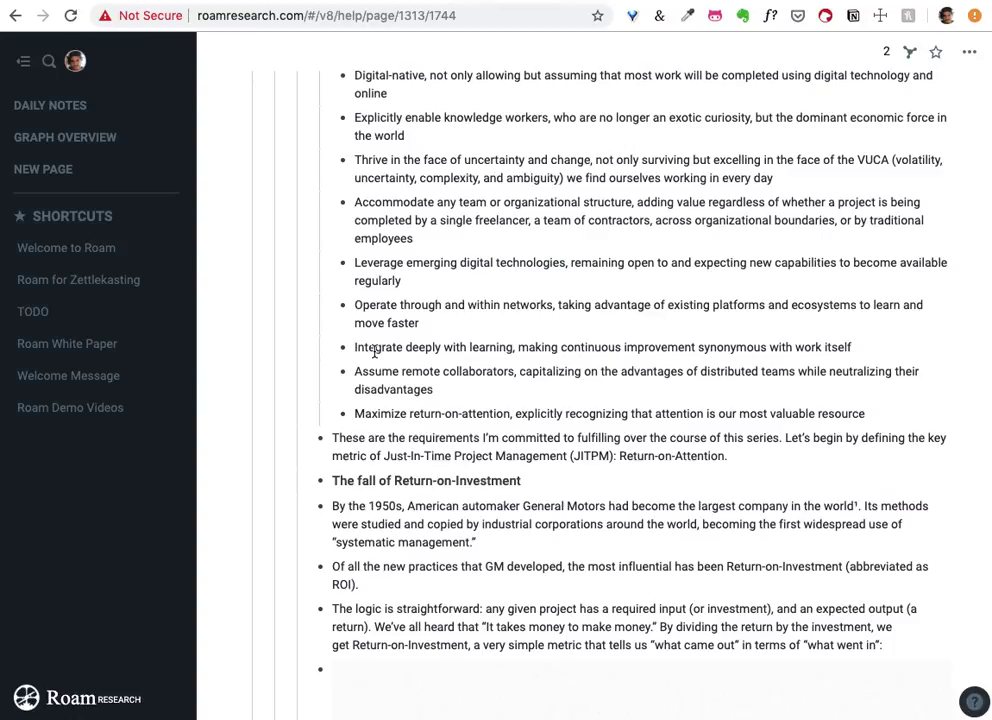
click(379, 194)
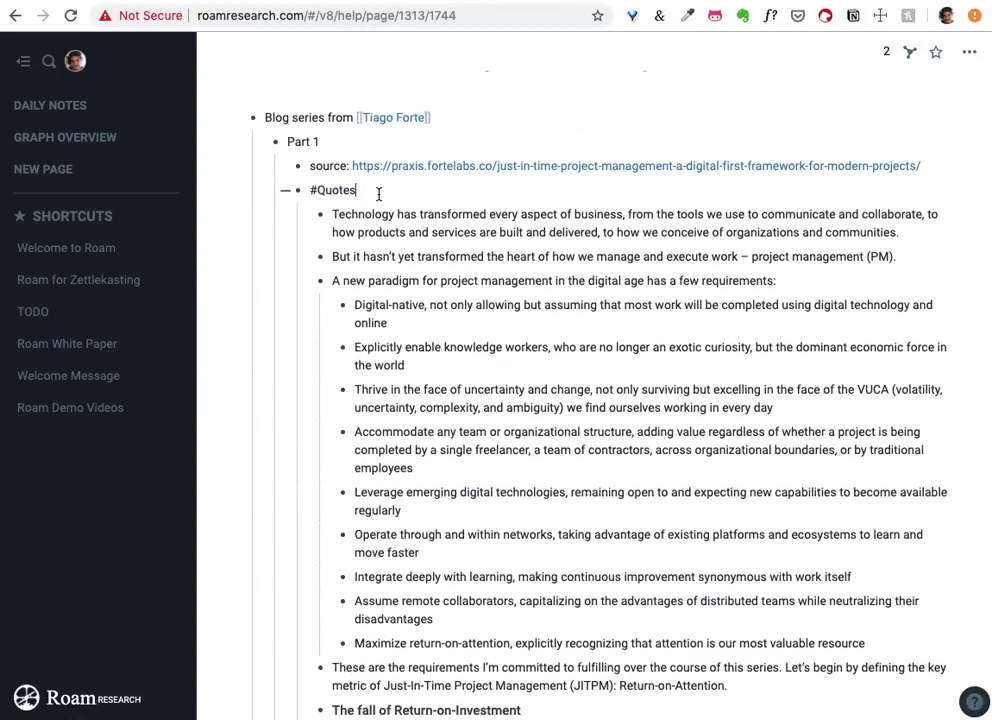
key(Return)
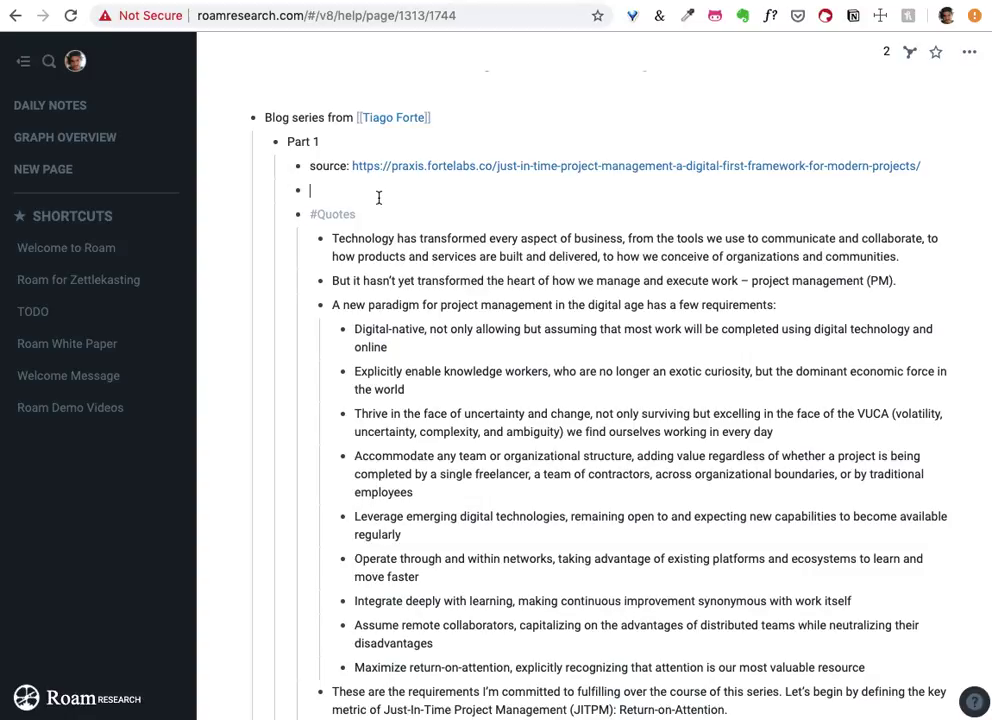
text([[Key Terms)
key(Escape)
key(Return)
key(Tab)
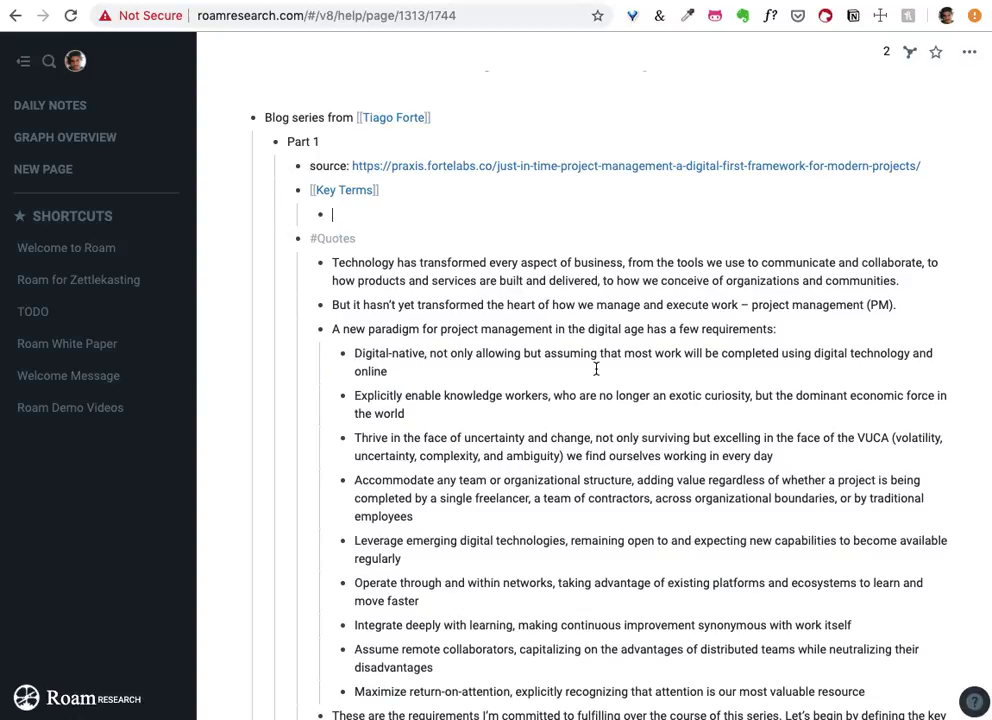
Capitalize "project management" as "Project Management" in the second quote bullet
click(560, 367)
click(913, 304)
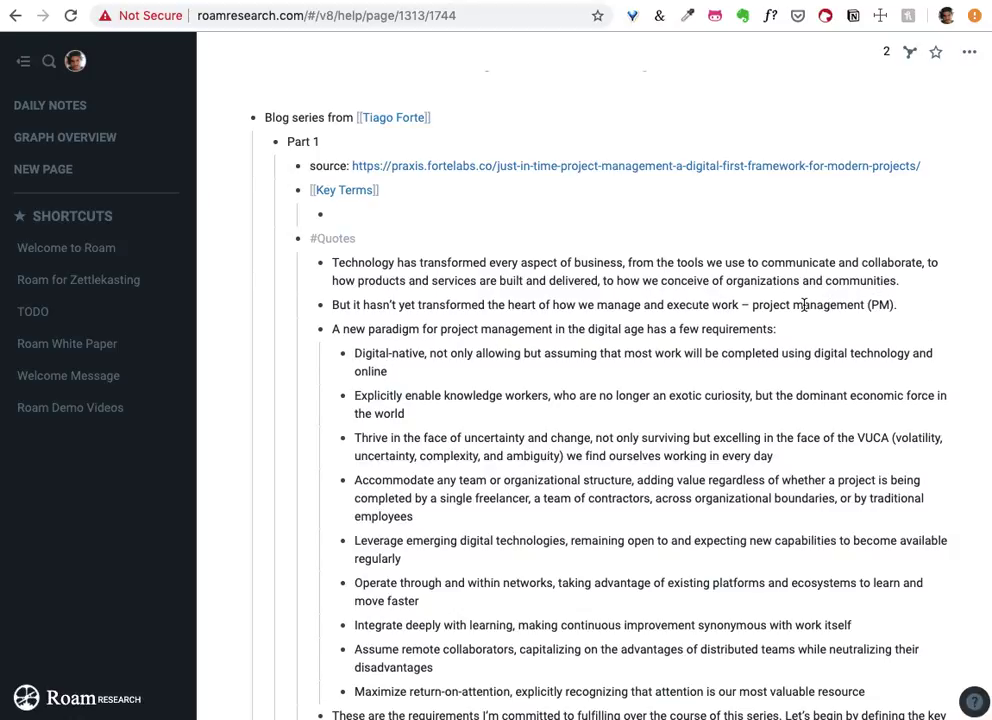
click(756, 305)
key(BackSpace)
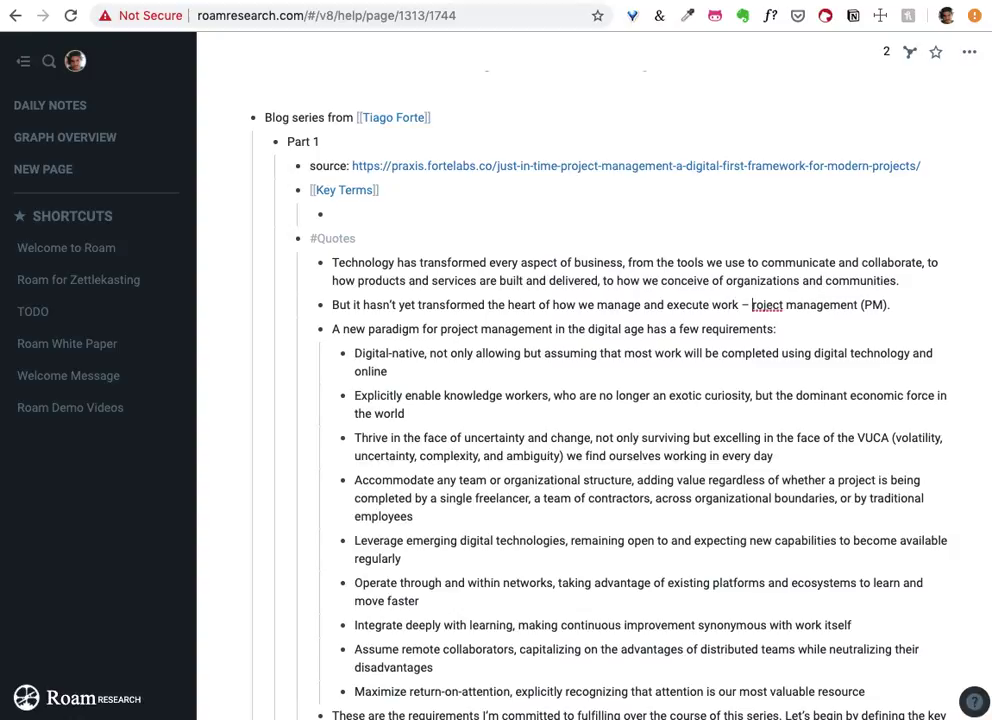
text(P)
key(alt+Right)
key(Right)
key(Right)
key(BackSpace)
text(M)
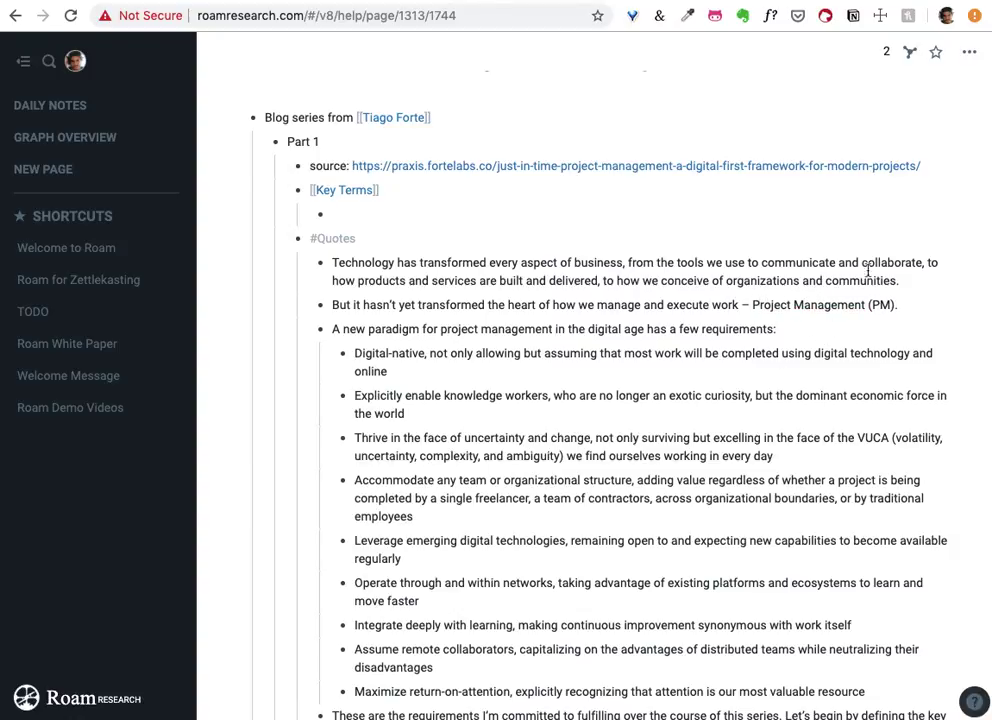
Turn "Project Management" in the second quote bullet into a [[Project Management]] page link
drag(864, 304, 758, 305)
text([[)
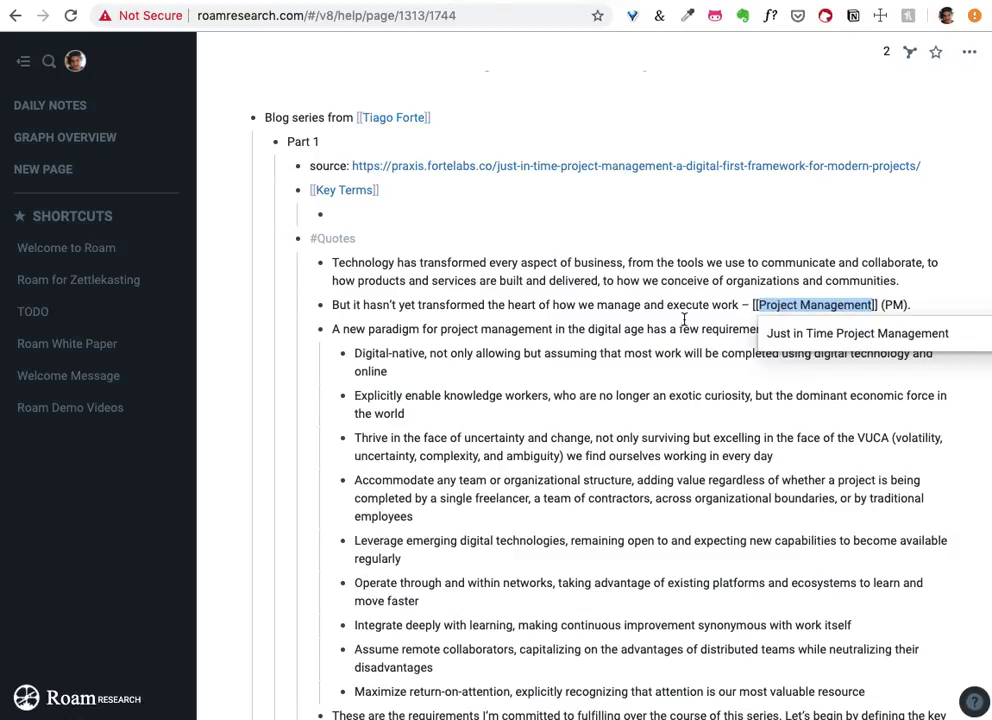
key(Escape)
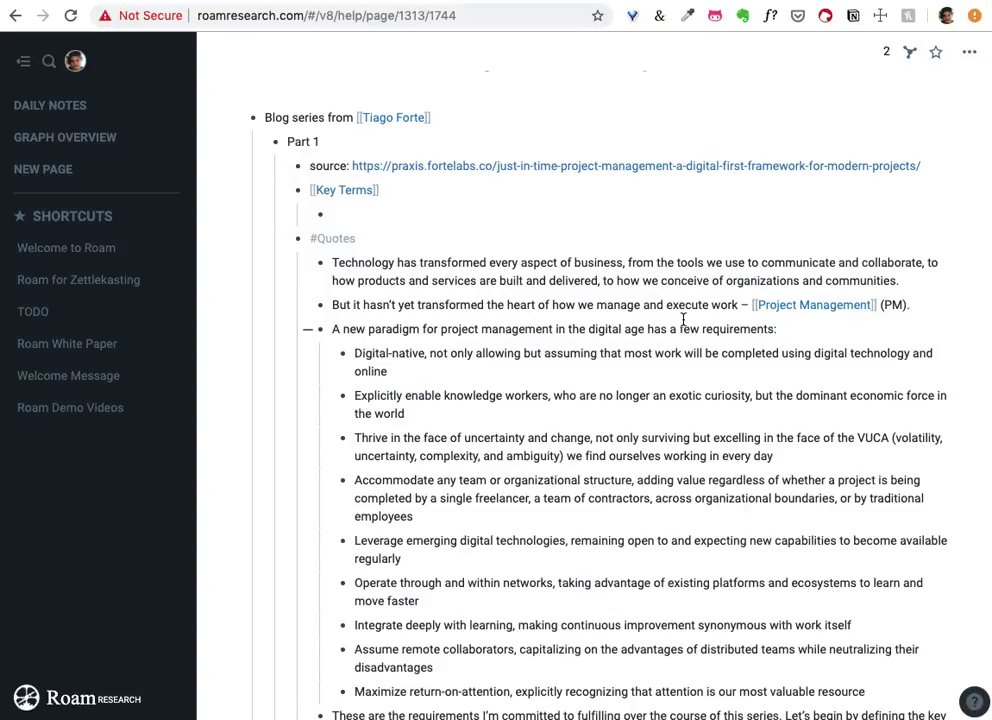
Turn "Return-on-Investment" in the heading "The fall of Return-on-Investment" into a page link
scroll(683, 319, down, 3)
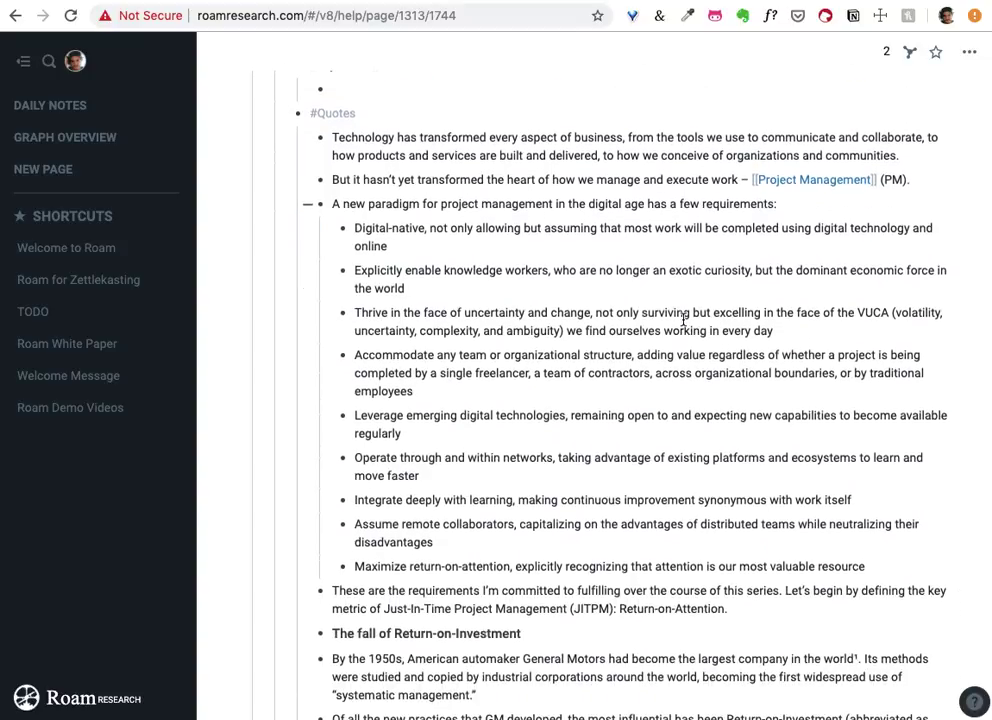
scroll(683, 319, down, 9)
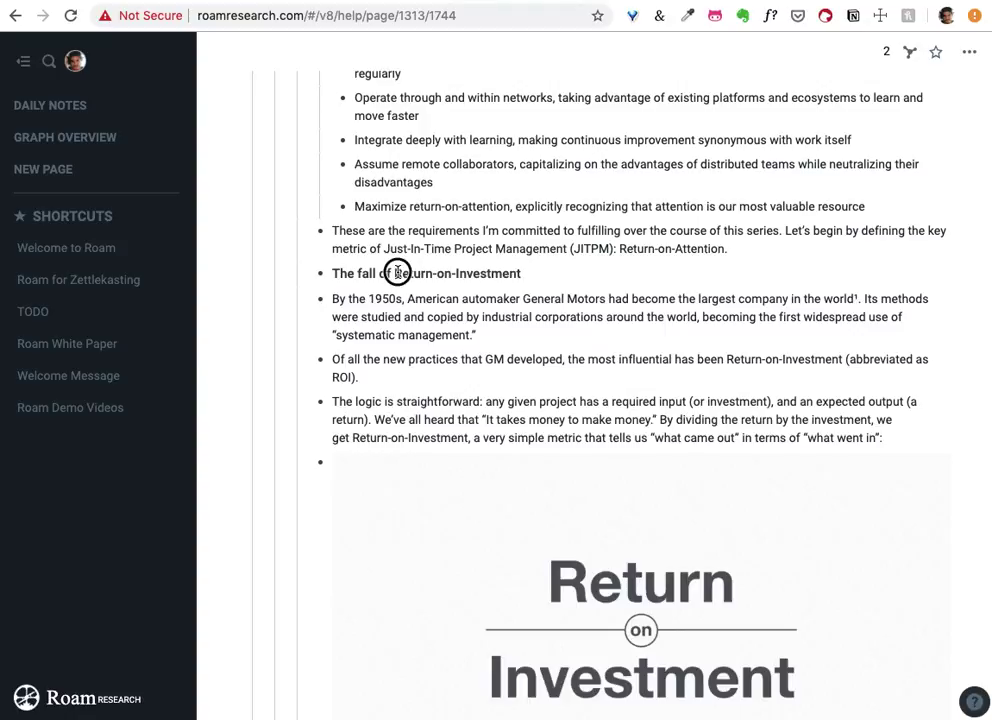
drag(397, 273, 526, 274)
text([[)
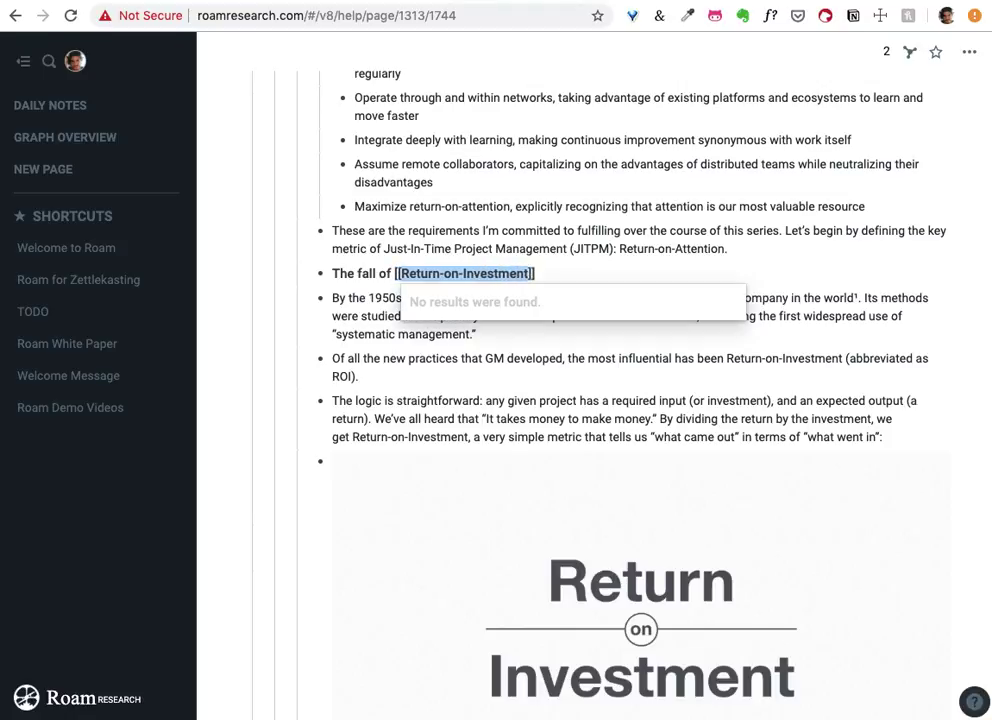
click(363, 323)
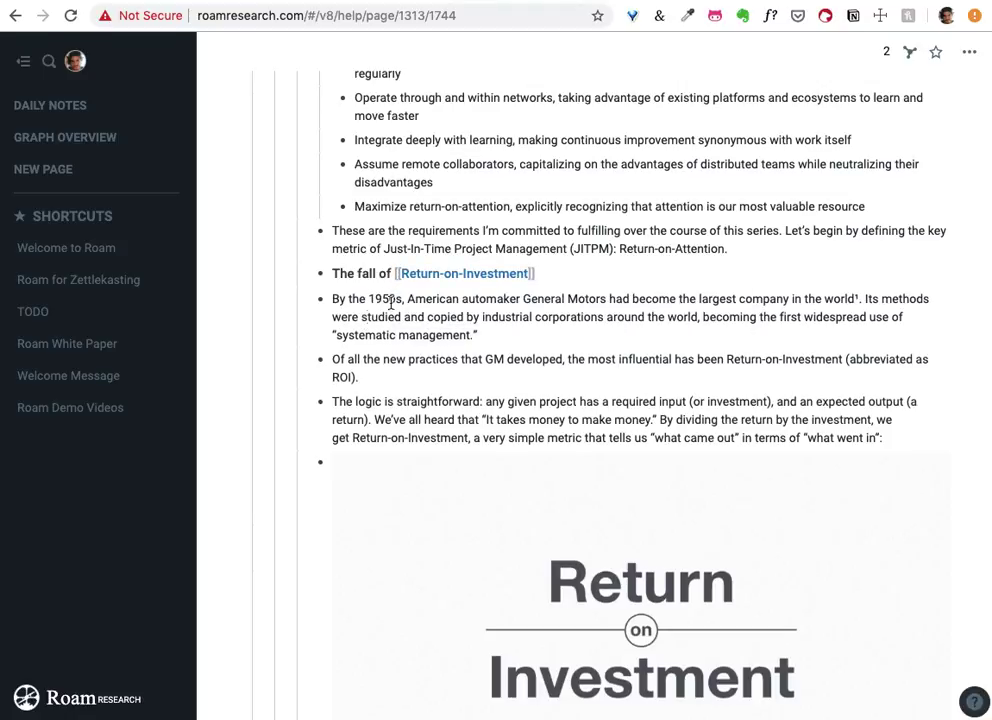
Review the linked and unlinked references on the Return-on-Investment page, including the available reference filters, and return to the article quotes
click(474, 274)
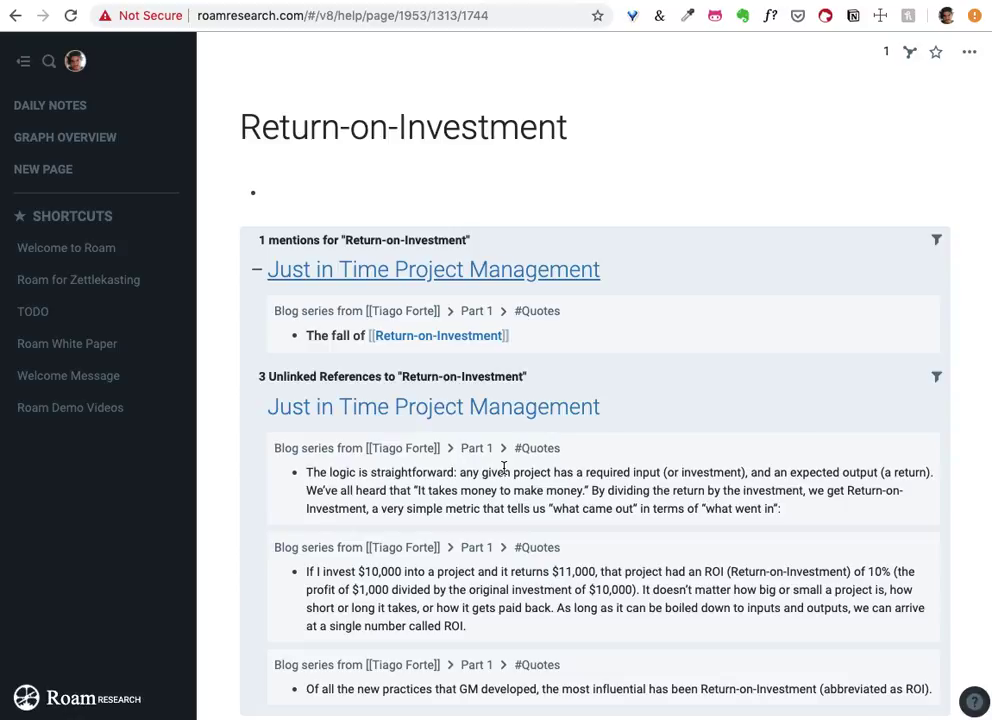
scroll(504, 467, down, 2)
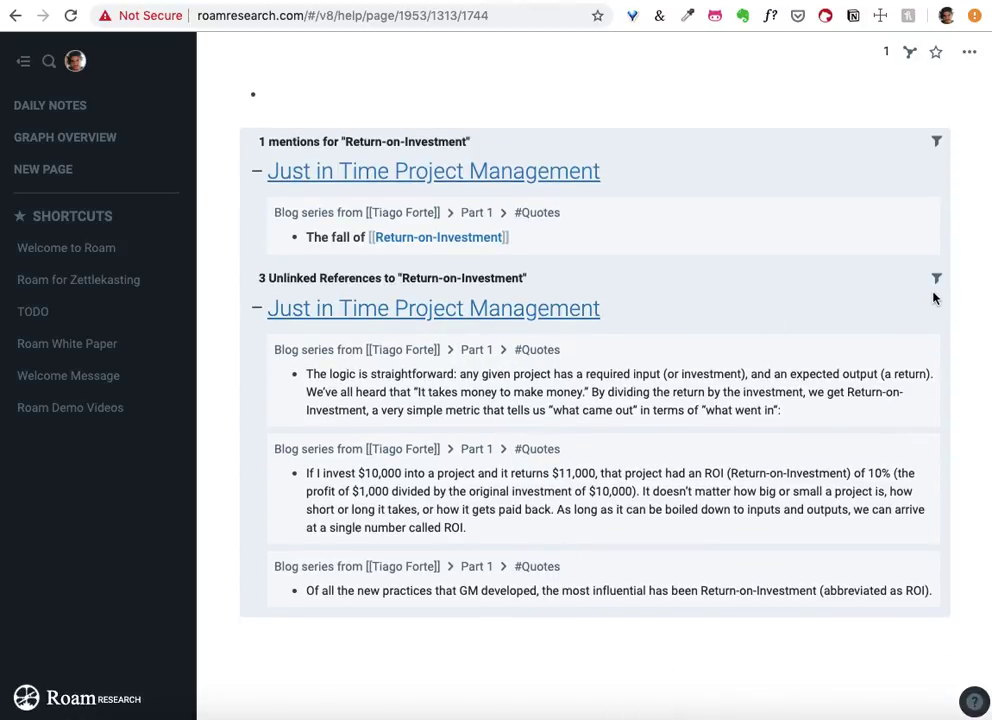
click(936, 288)
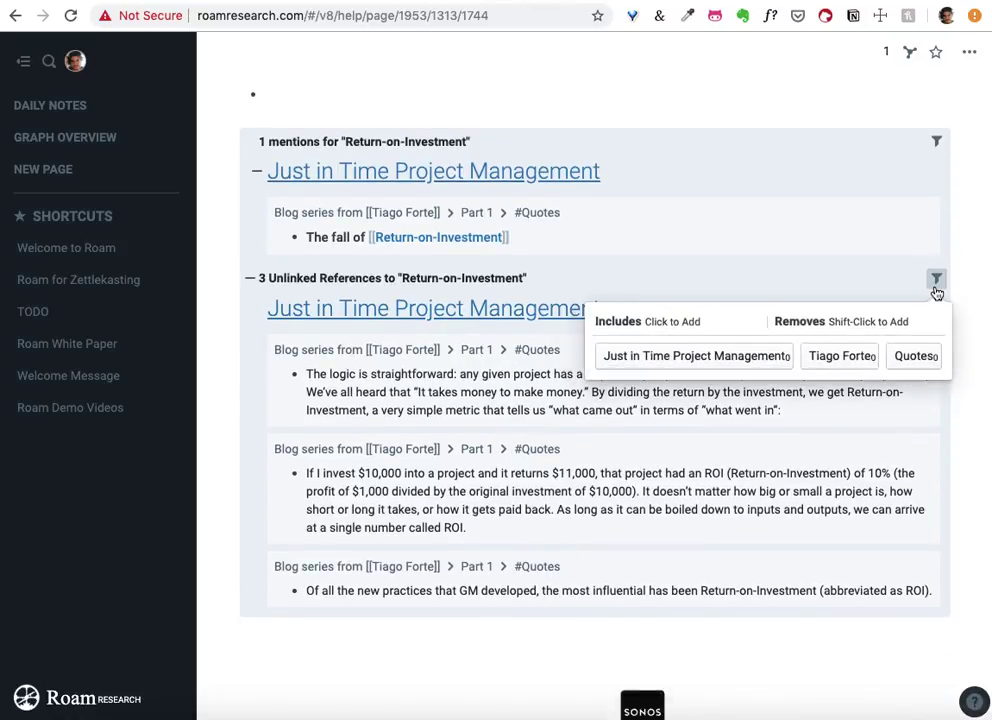
click(848, 358)
click(704, 348)
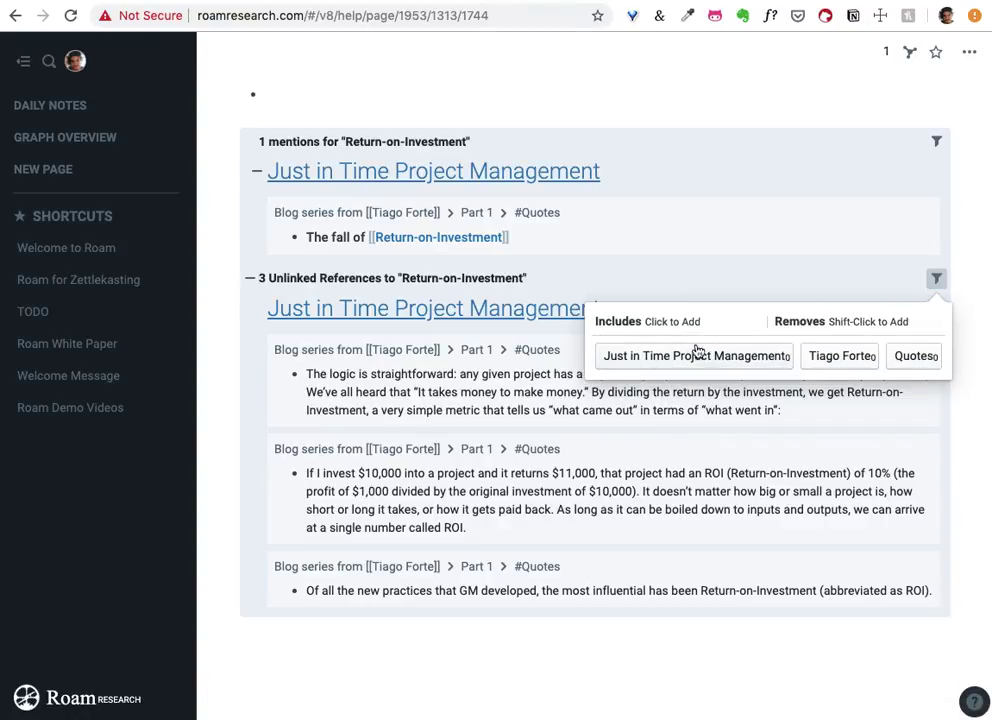
click(938, 282)
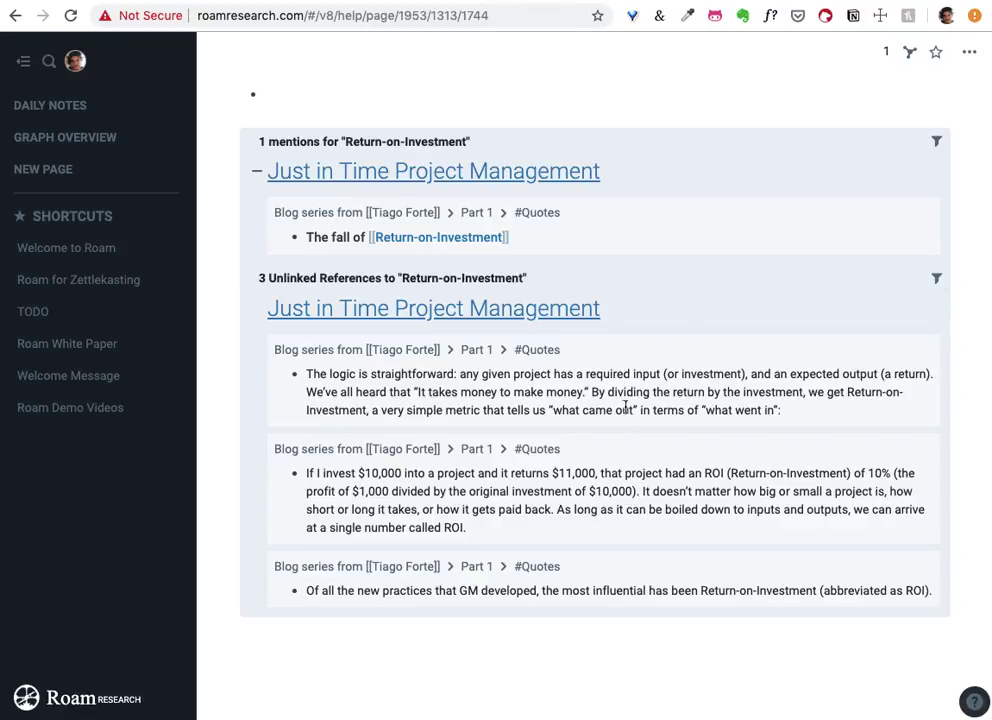
scroll(635, 440, up, 2)
click(16, 16)
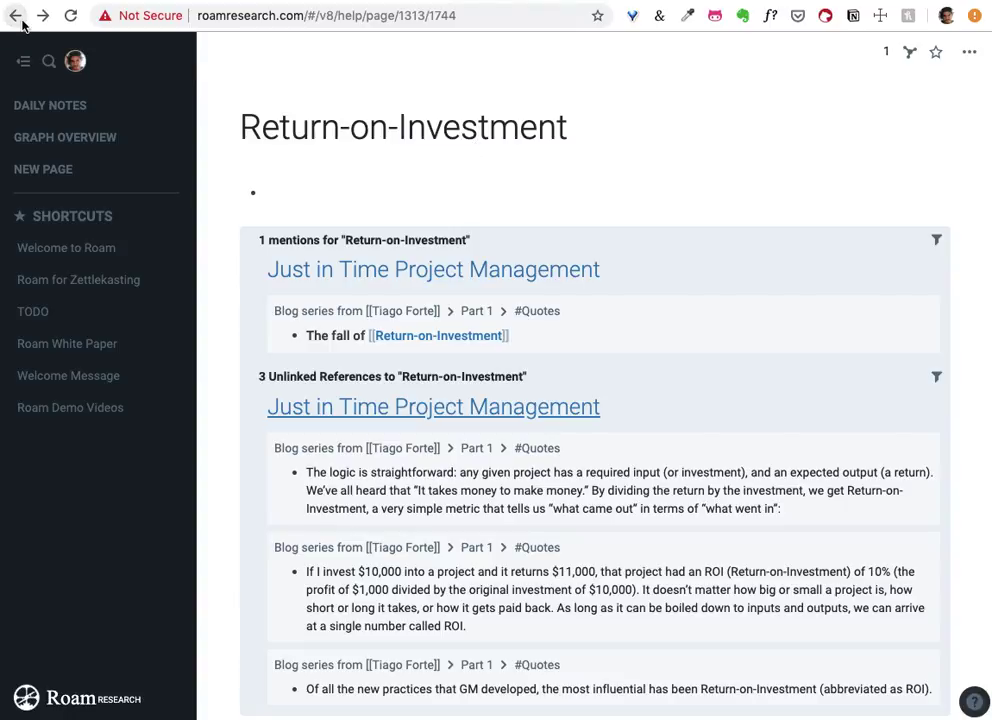
Turn "Return-on-Attention" in the heading "The rise of Return-on-Attention" into a page link
scroll(527, 257, down, 3)
scroll(530, 257, down, 10)
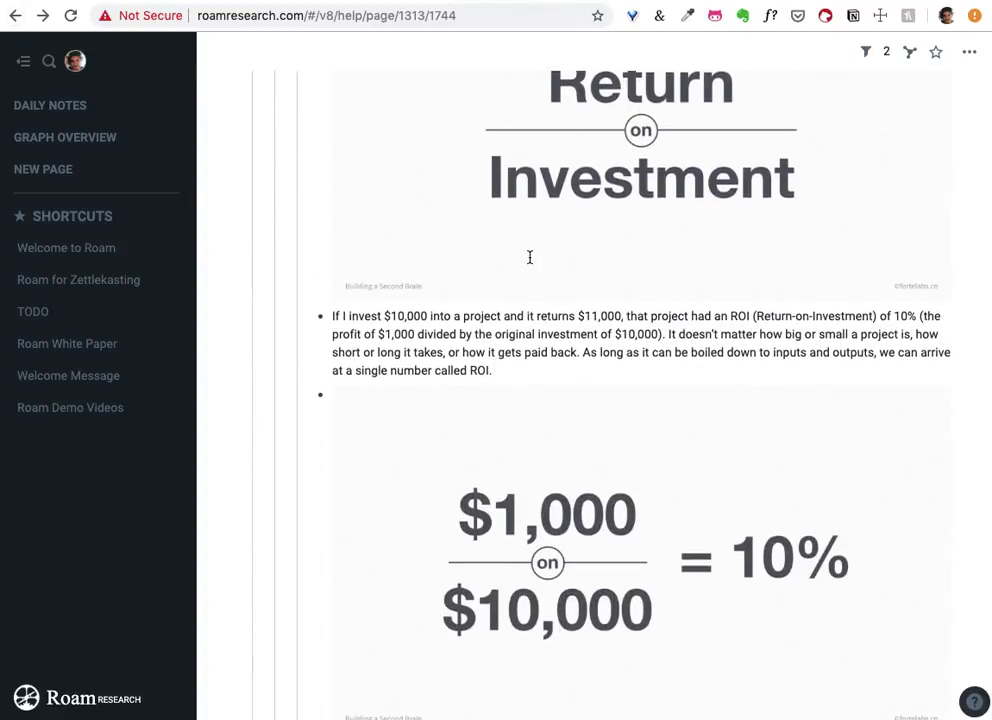
scroll(530, 257, down, 6)
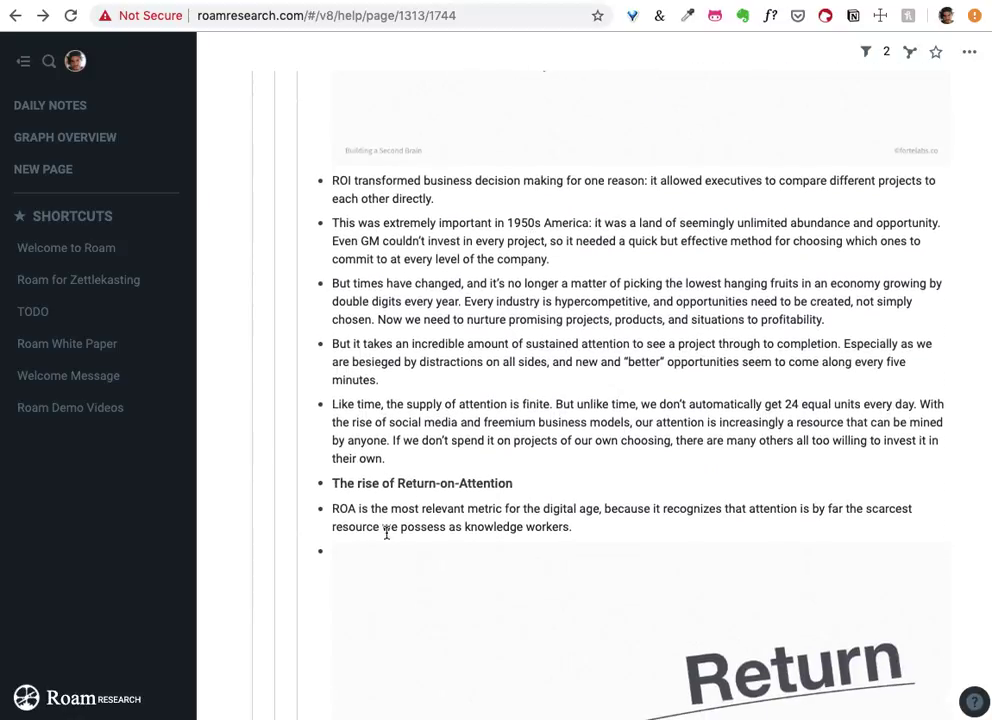
drag(395, 483, 510, 484)
text([[)
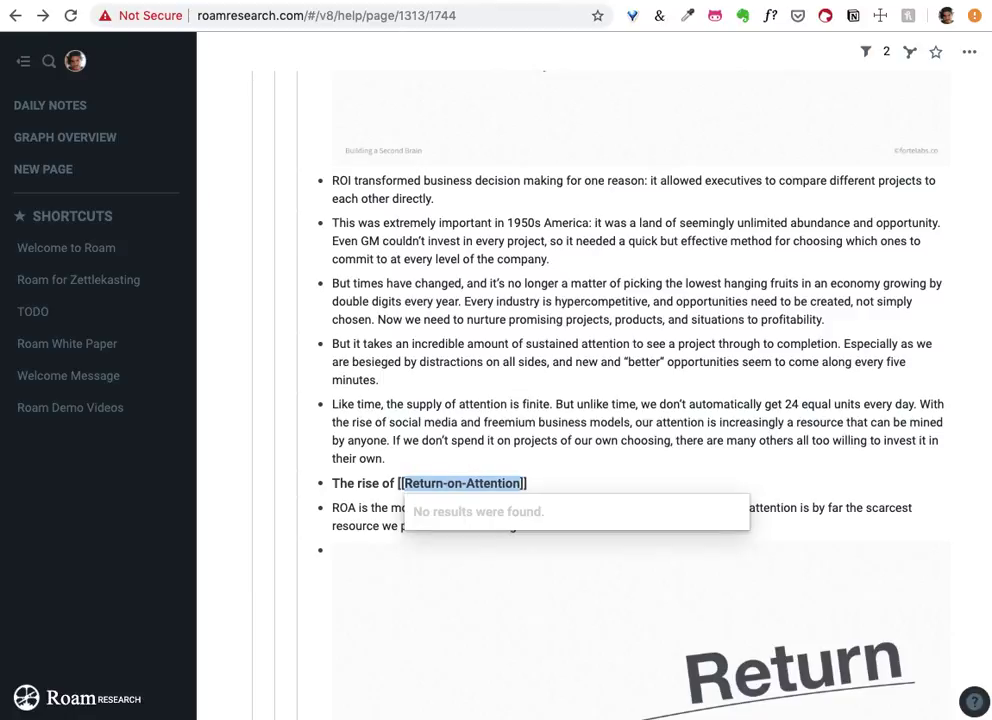
click(483, 440)
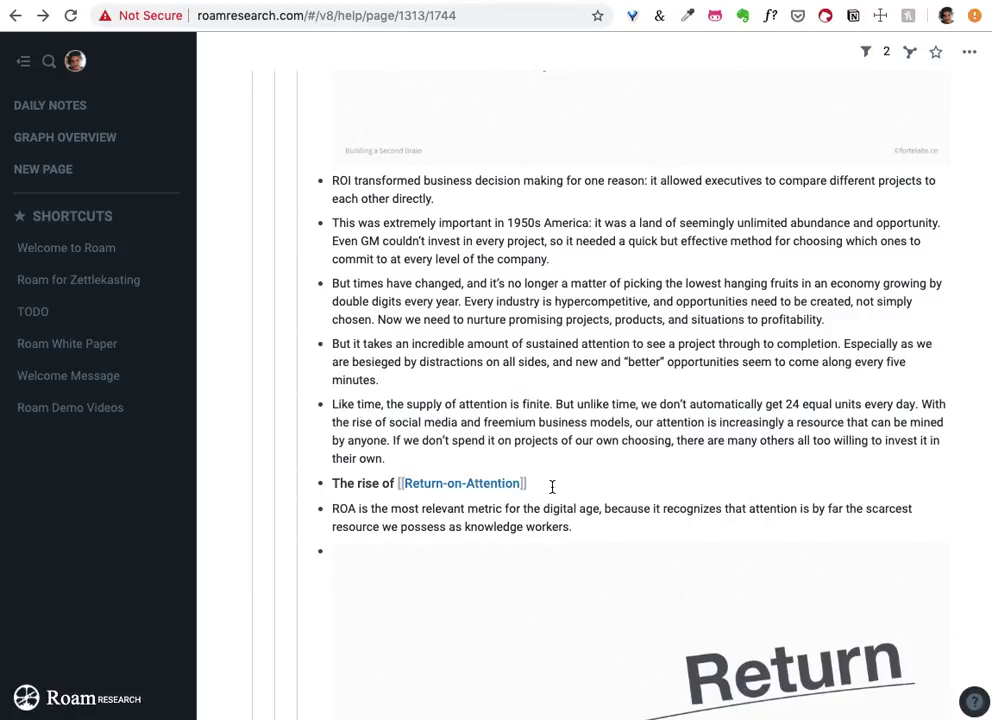
Append "--aka [[ROA]]" to the end of the Return-on-Attention heading
click(558, 481)
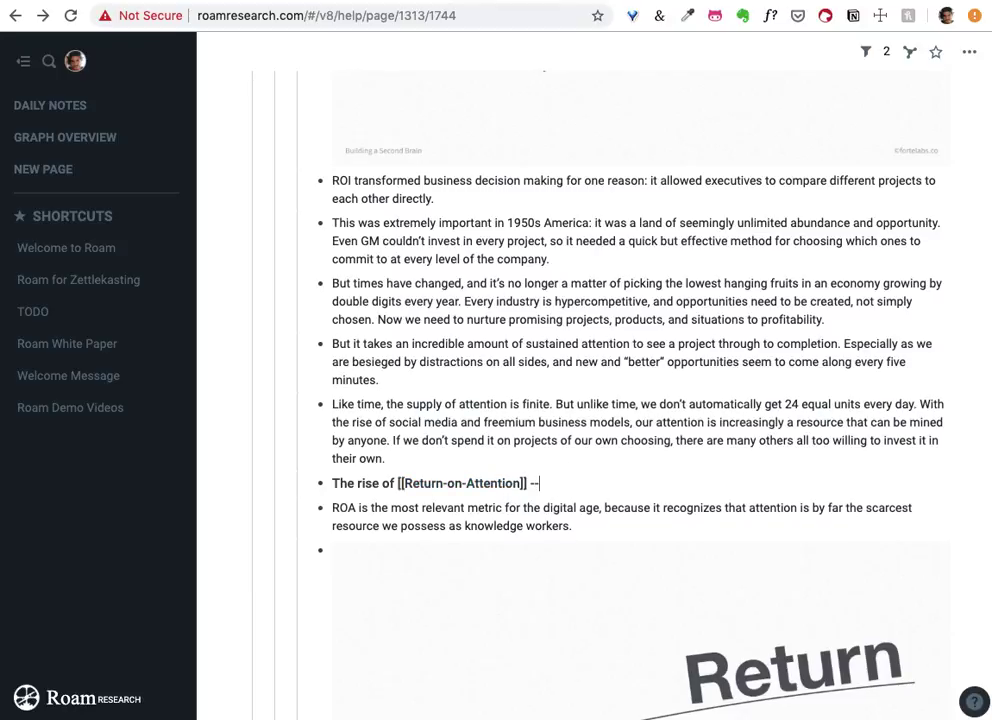
text(--aka )
text([[ROA)
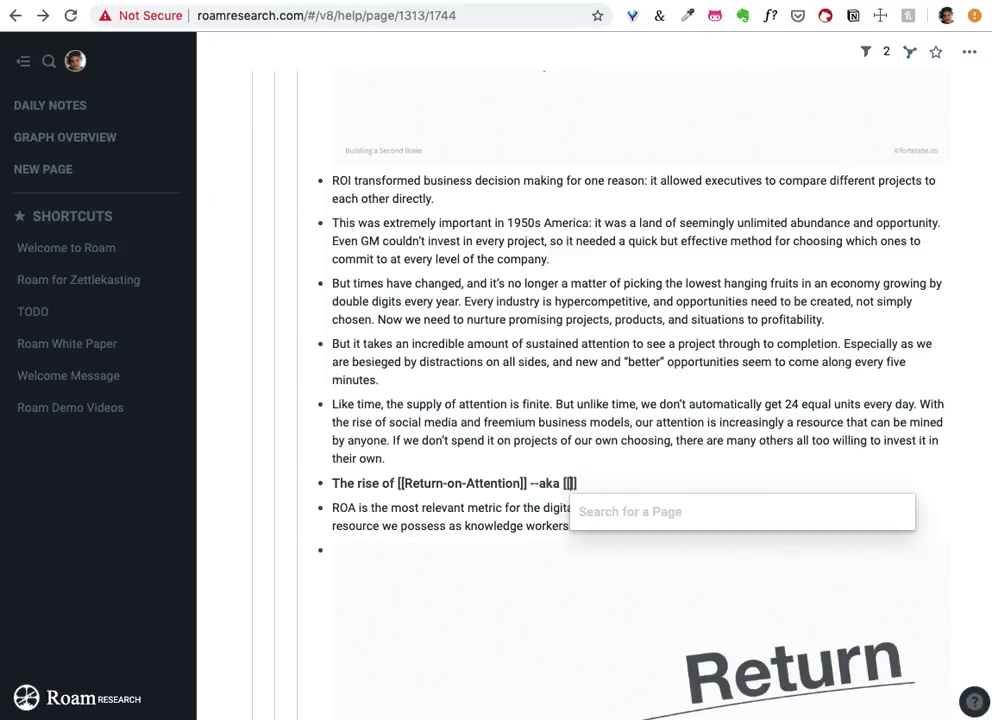
text(]])
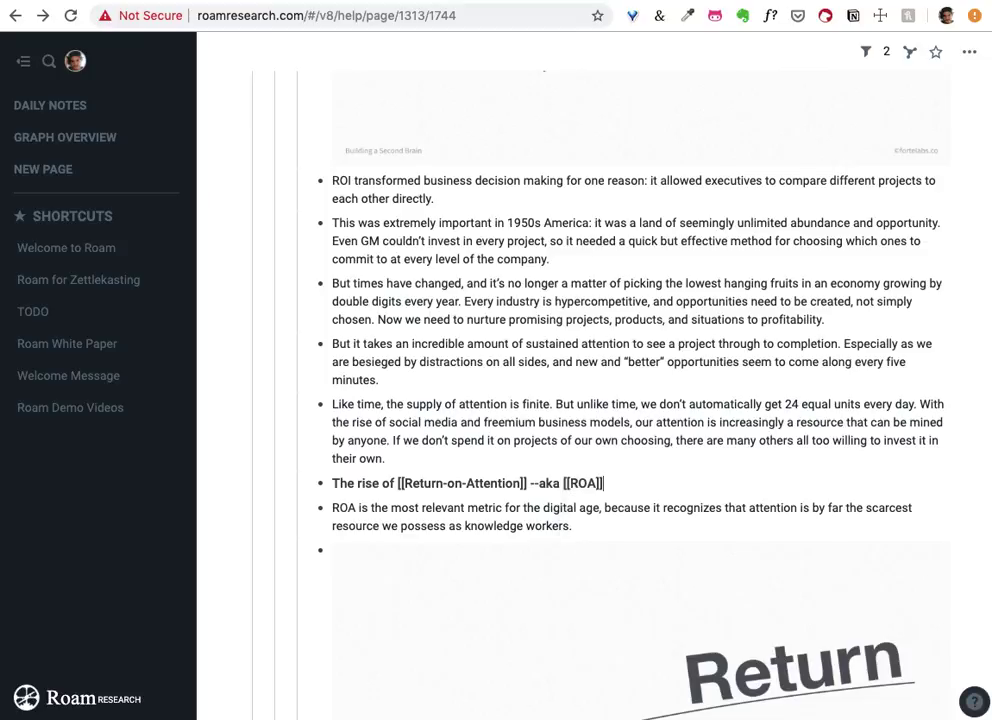
click(488, 398)
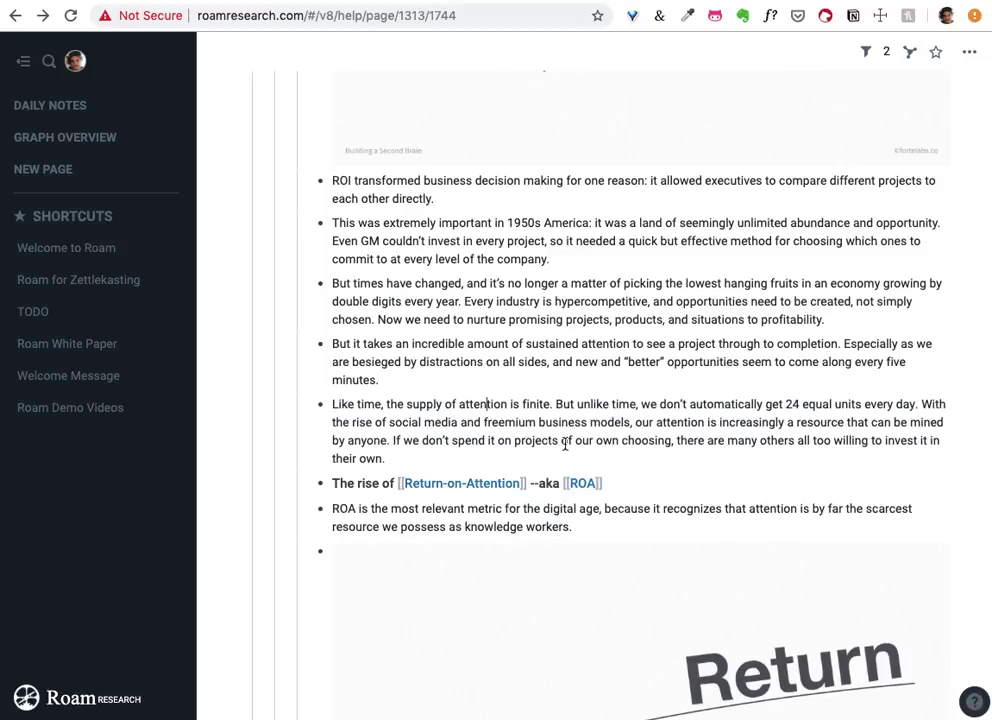
Open the ROA page from its link and examine its mentions and unlinked references, collapsing and expanding the unlinked list
click(584, 485)
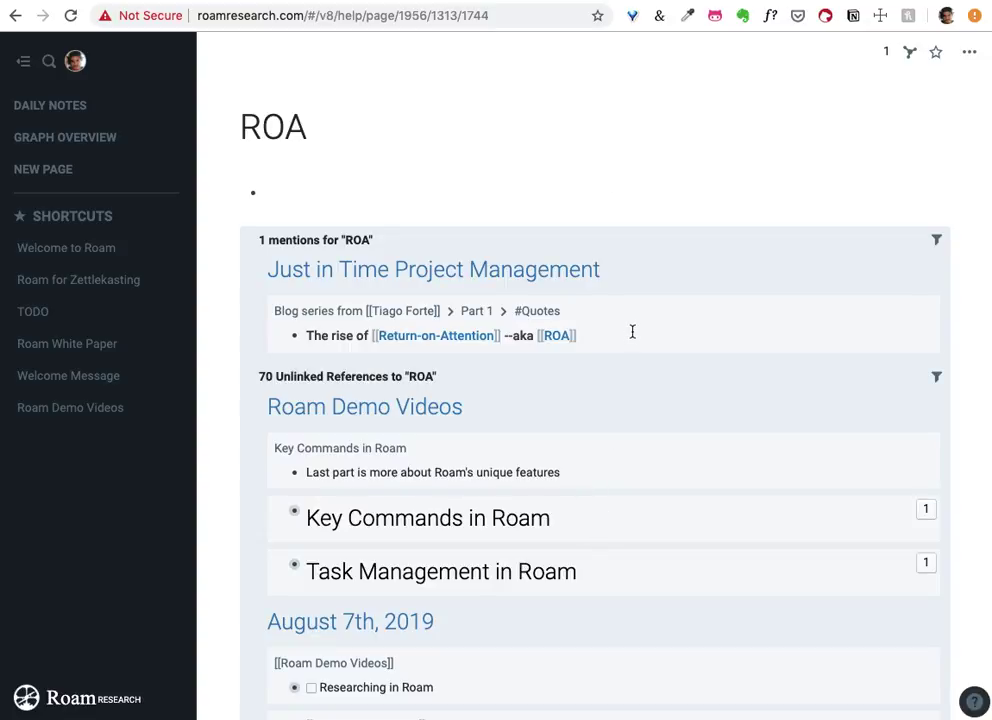
click(250, 378)
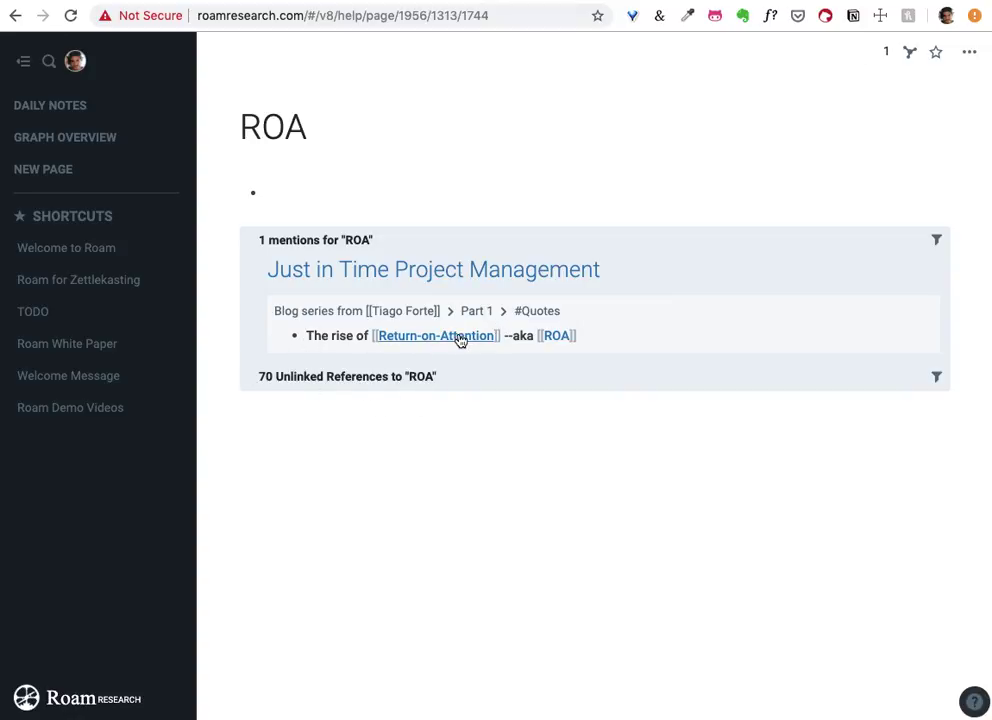
click(251, 379)
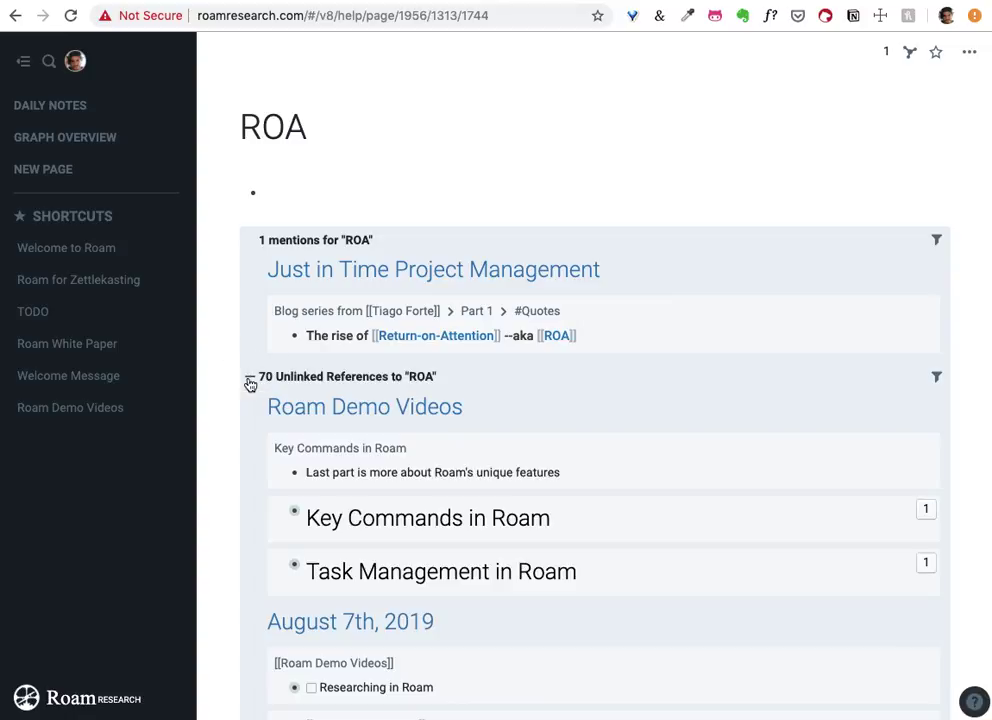
scroll(418, 458, down, 5)
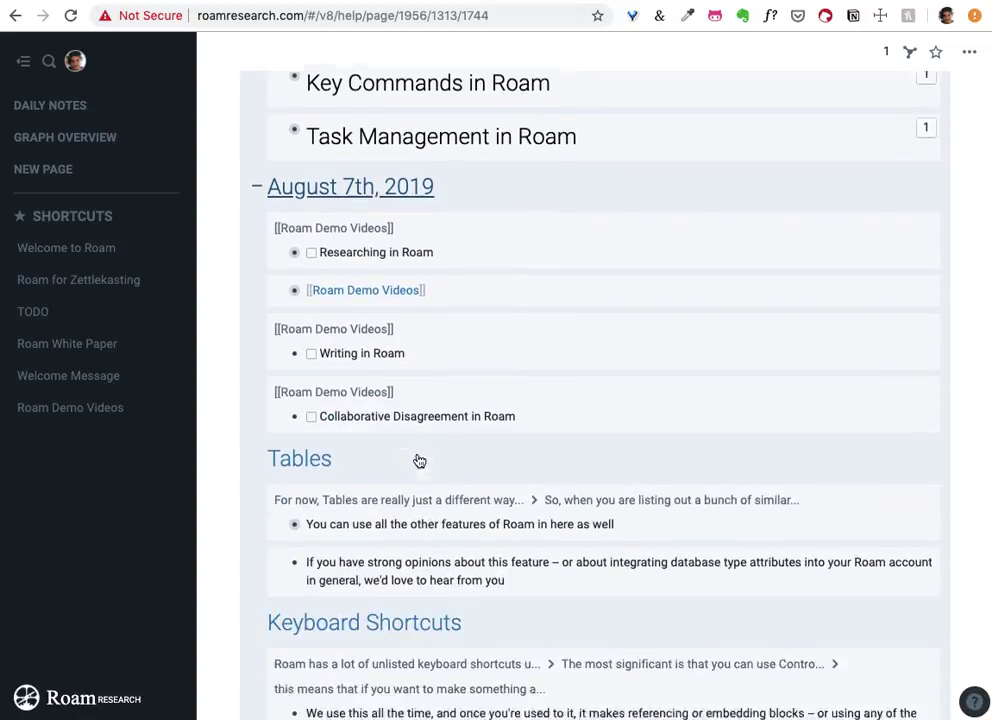
scroll(418, 458, up, 5)
Permanently delete the ROA page
click(969, 52)
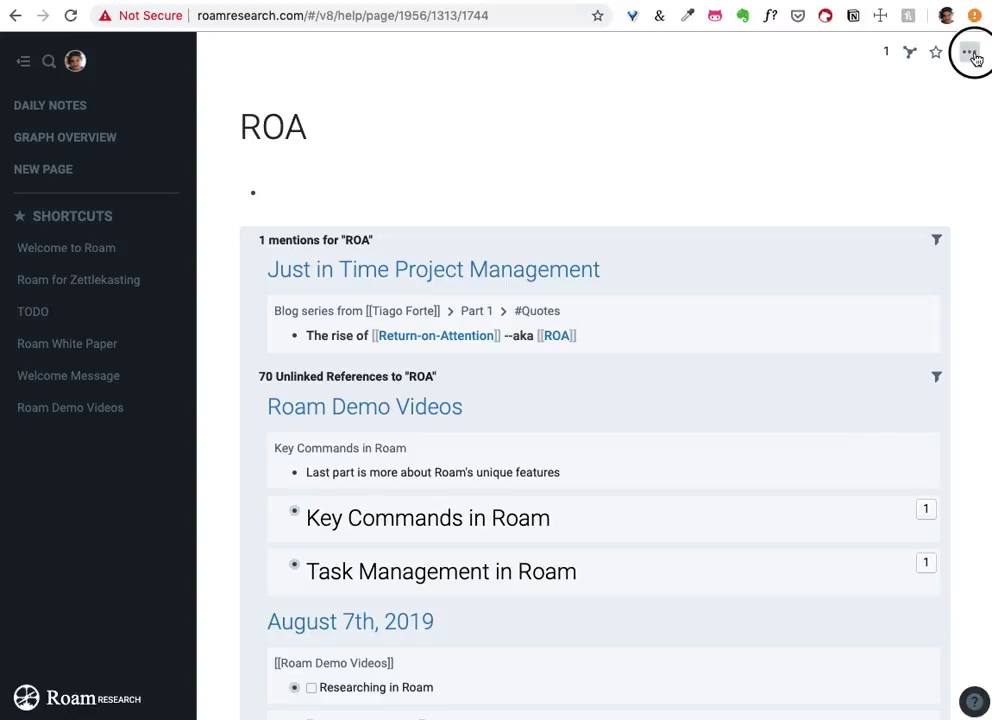
click(916, 199)
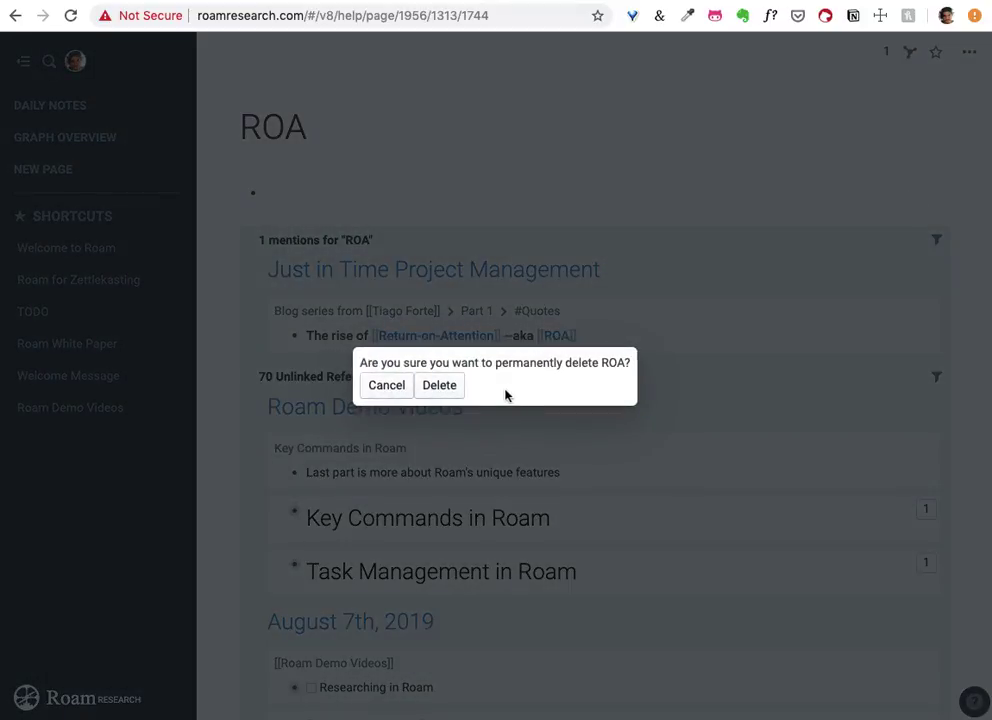
click(444, 387)
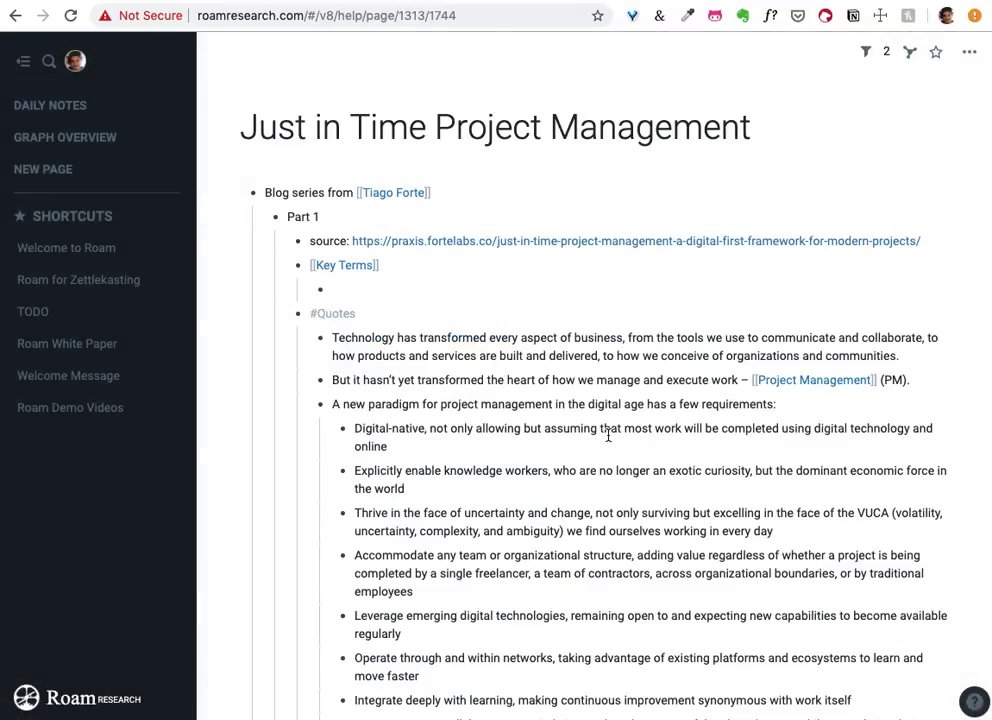
Remove "--aka ROA" from the end of the Return-on-Attention heading in the quotes, and open the Return-on-Attention page from its link
scroll(607, 435, down, 15)
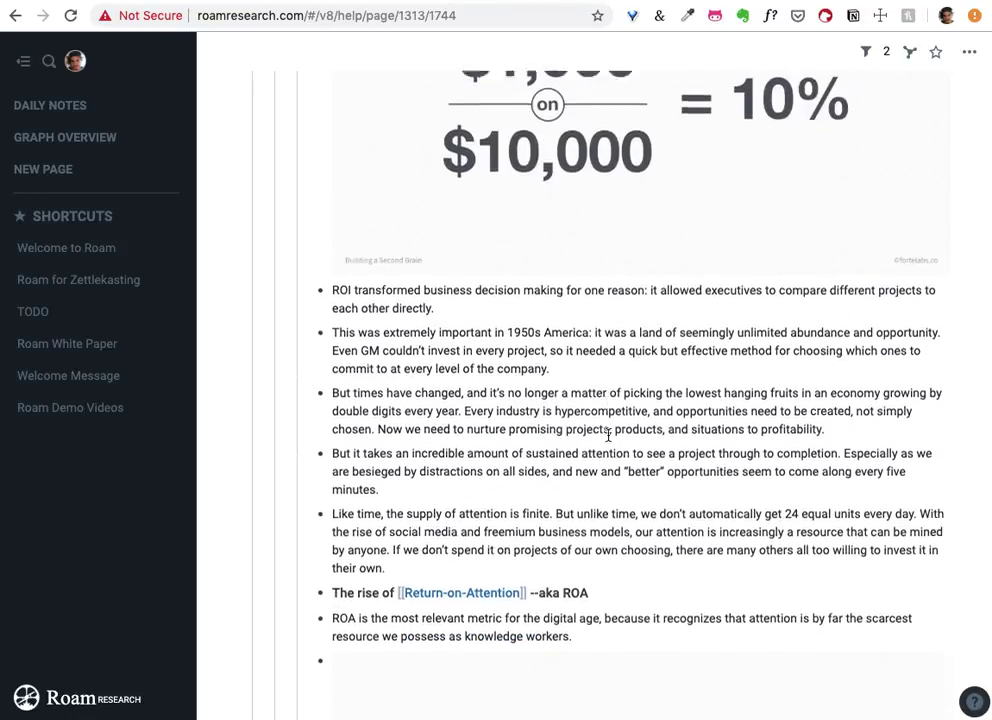
scroll(607, 435, down, 2)
click(598, 481)
key(BackSpace)
key(BackSpace)
key(BackSpace)
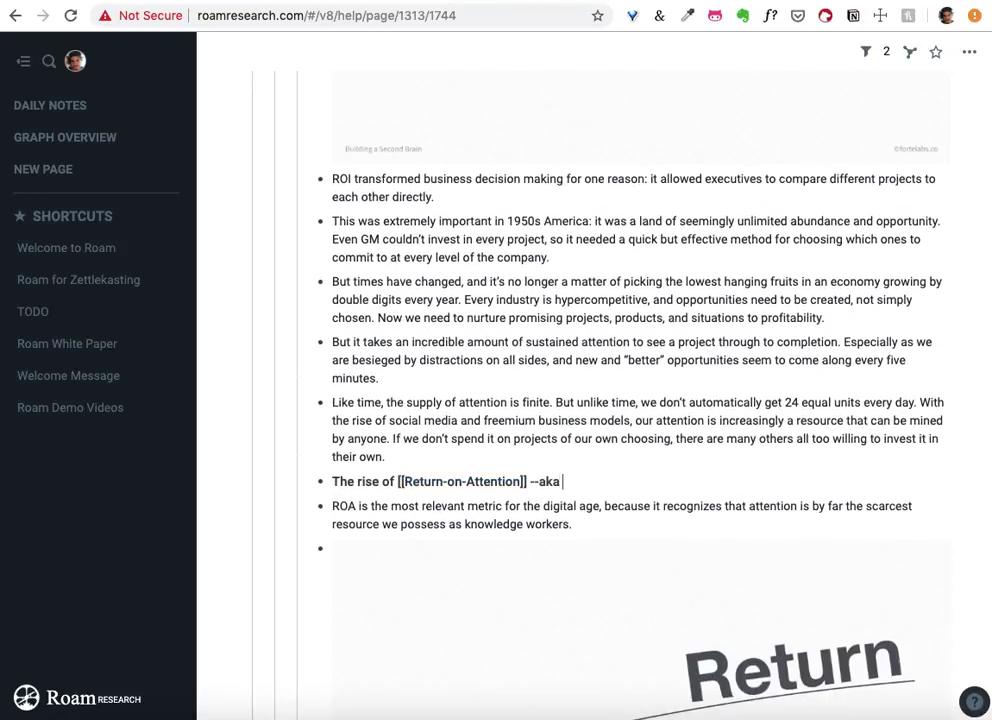
key(BackSpace)
key(BackSpace)
key(BackSpace)
key(BackSpace)
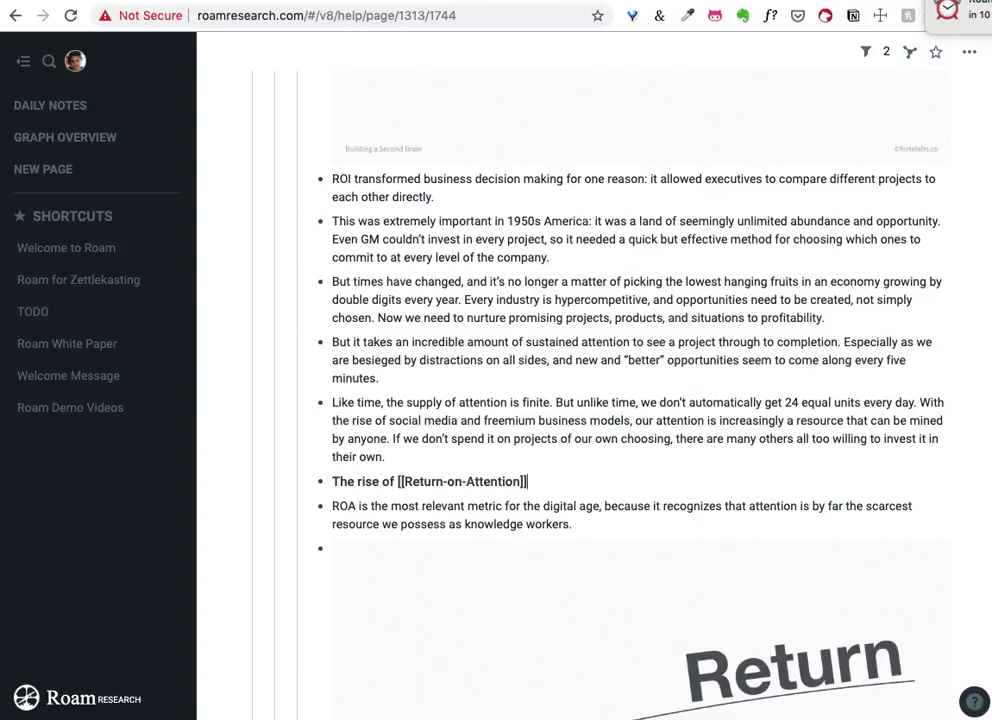
click(514, 402)
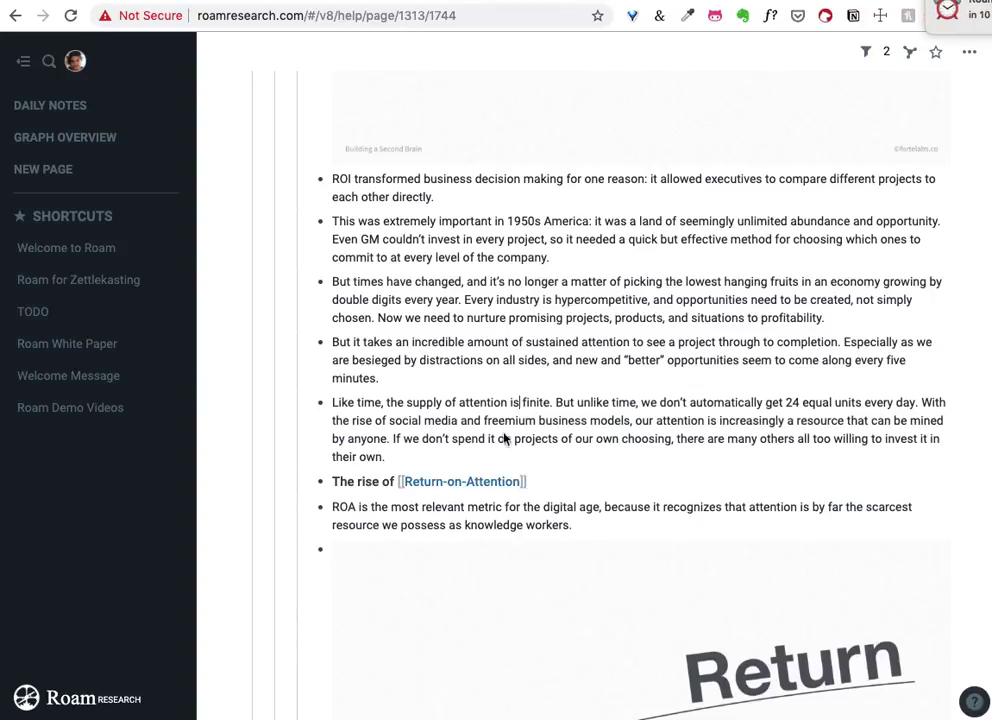
click(452, 483)
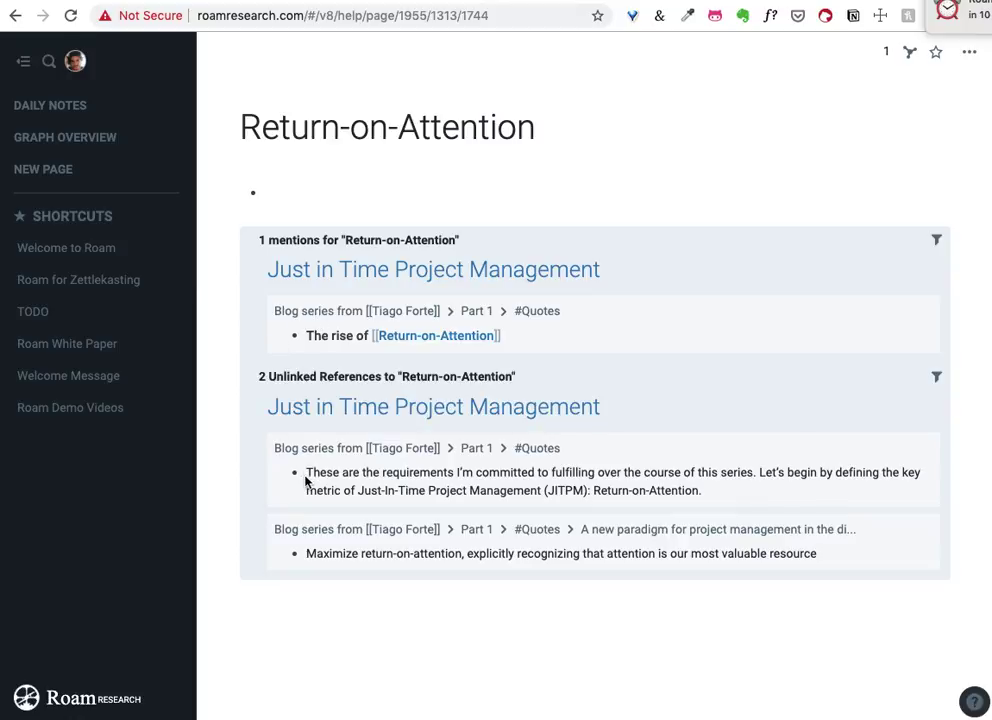
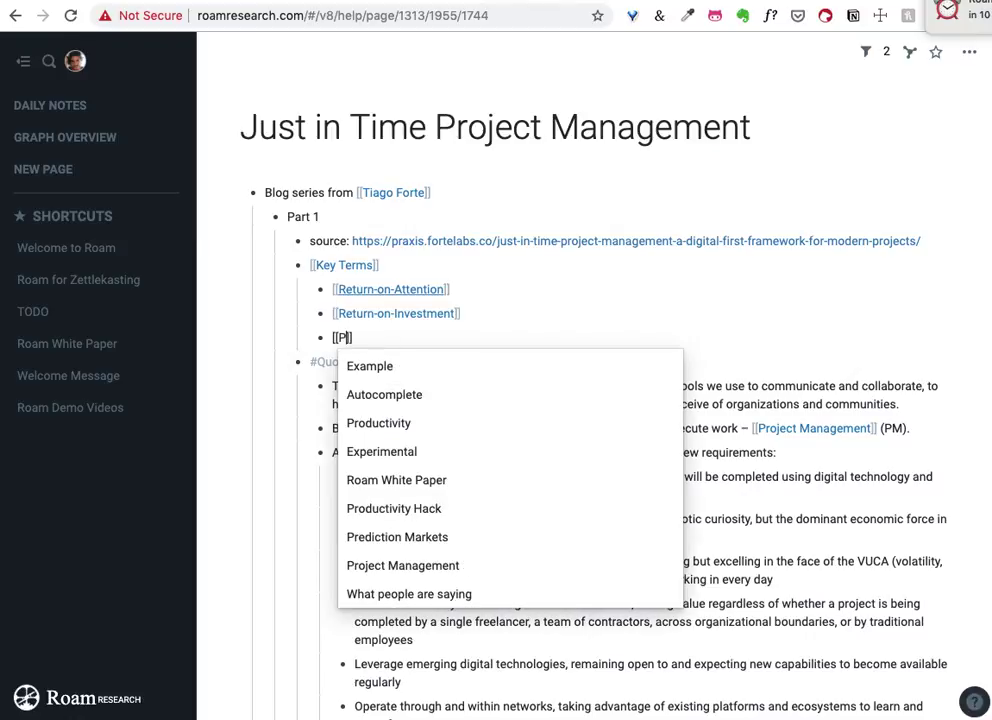
Complete the third Key Terms bullet on the Just in Time Project Management page as a link to the Project Management page
key(Down)
key(Return)
click(255, 323)
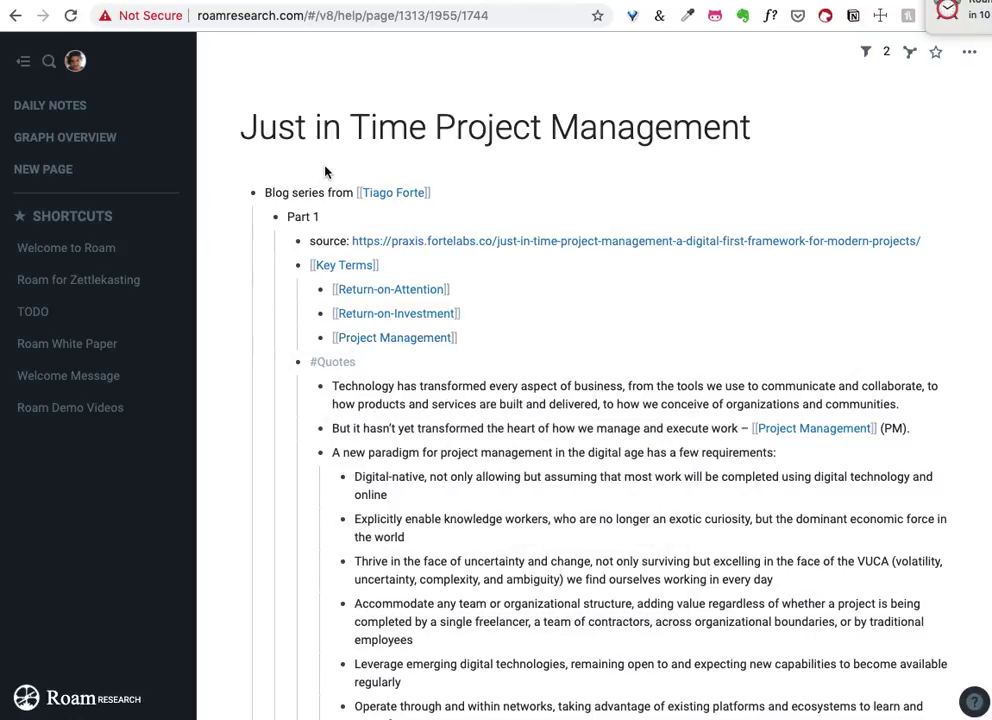
key(ctrl+Tab)
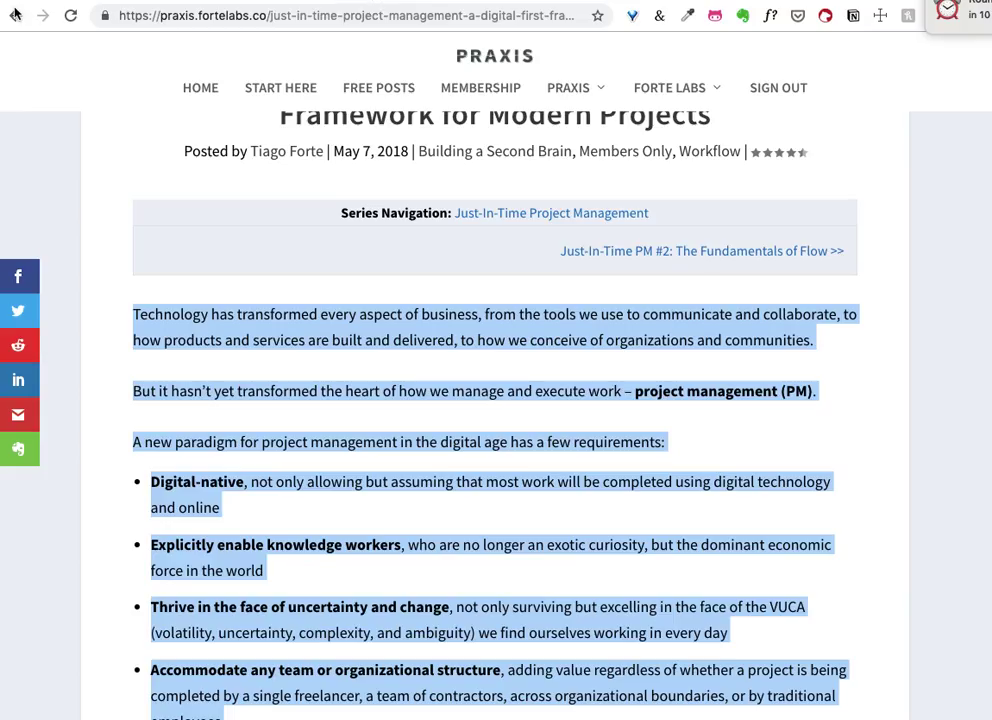
key(ctrl+shift+Tab)
scroll(678, 668, down, 10)
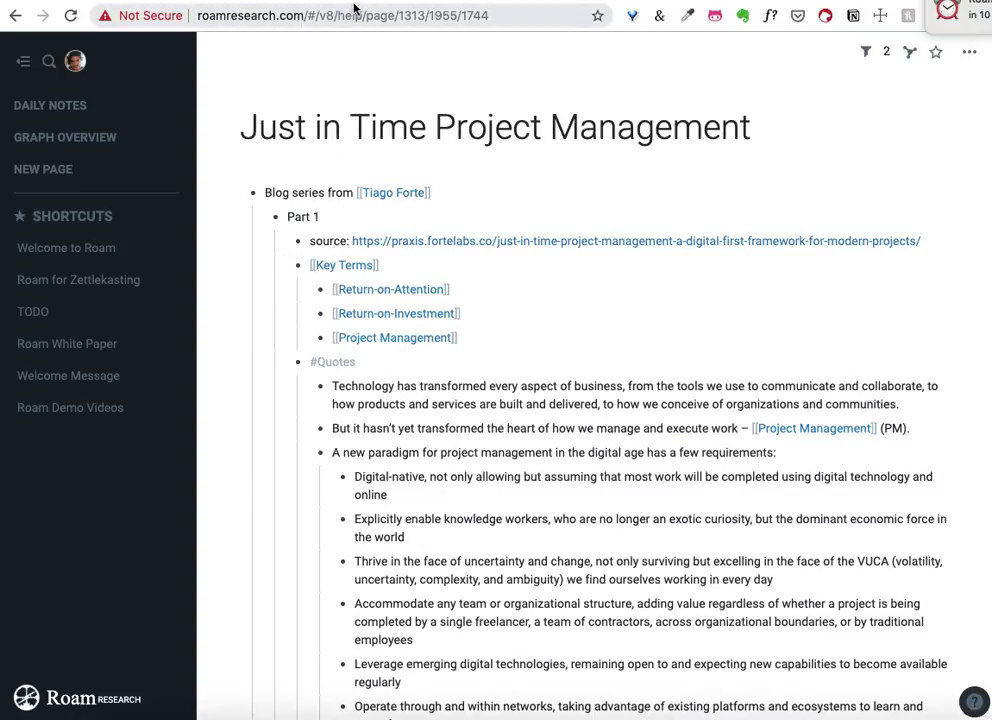
Switch to the Praxis article, return to the Just-In-Time Project Management series listing and open "Just-In-Time PM #4: Intermediate Packets"
key(ctrl+Tab)
scroll(415, 303, up, 3)
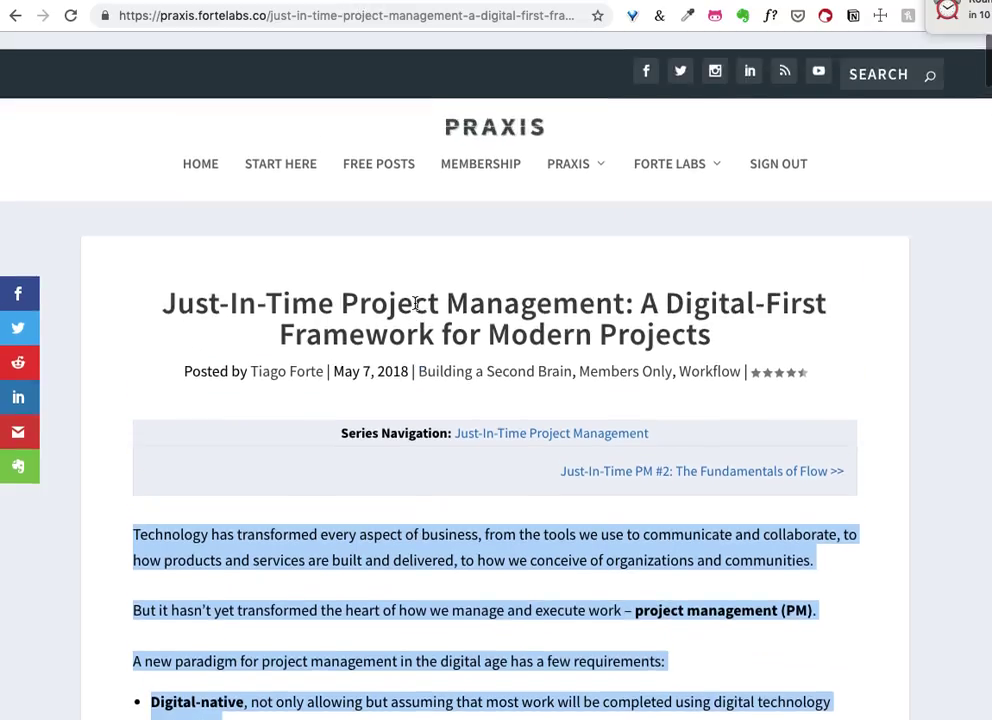
click(15, 16)
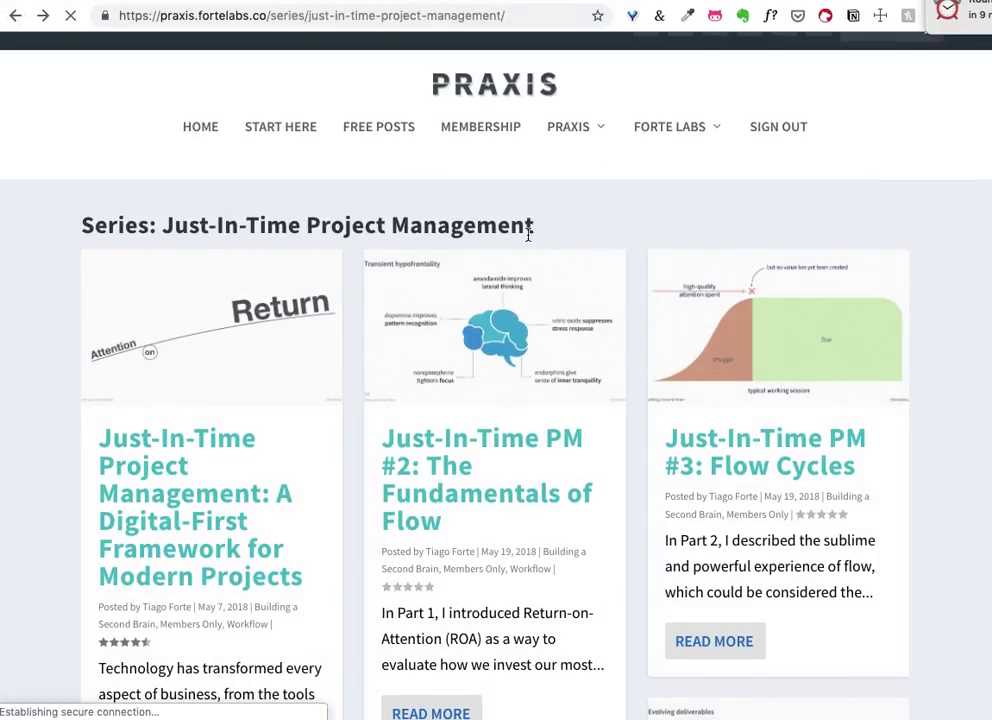
scroll(475, 435, down, 1)
scroll(475, 435, down, 5)
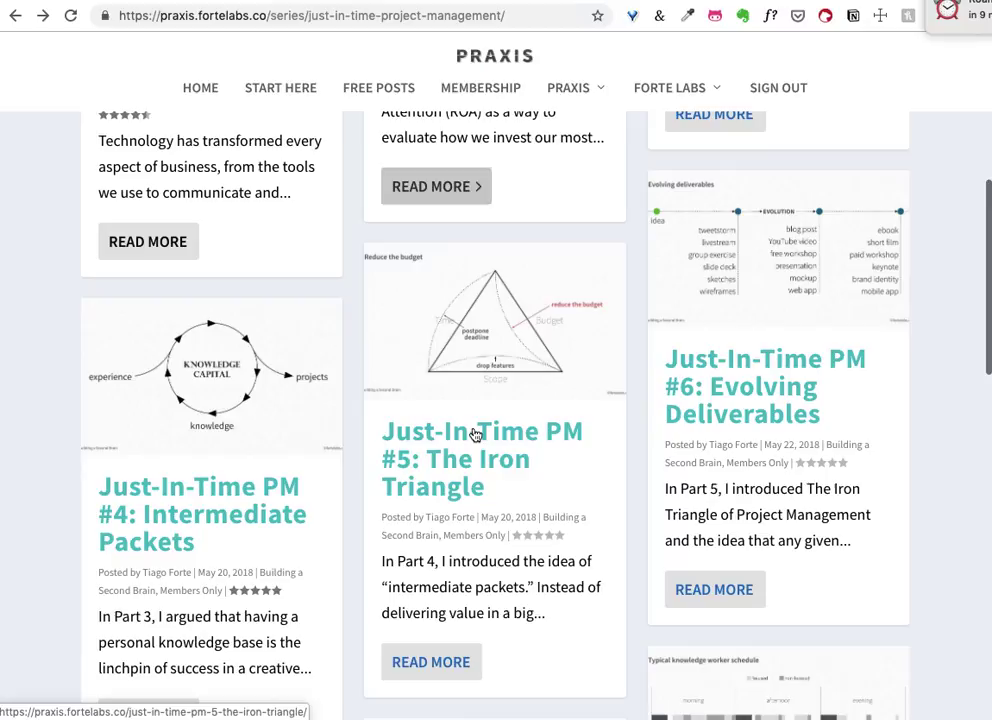
scroll(475, 435, down, 2)
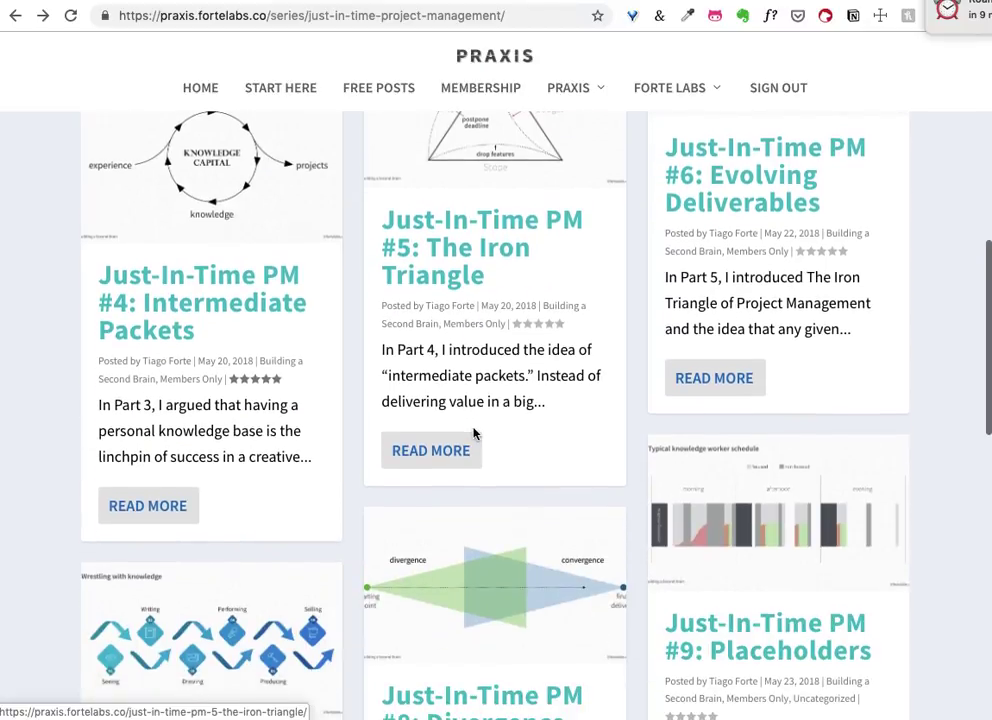
click(228, 300)
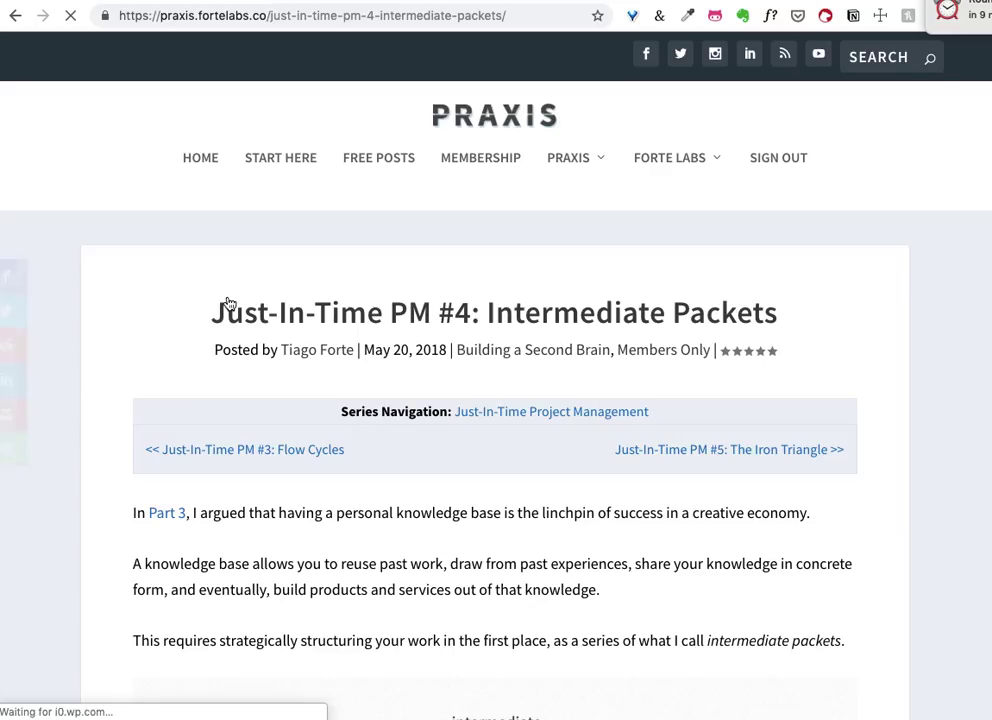
Skim the Intermediate Packets article from its introduction to the closing Knowledge Capital diagram and return to its beginning
scroll(228, 303, down, 15)
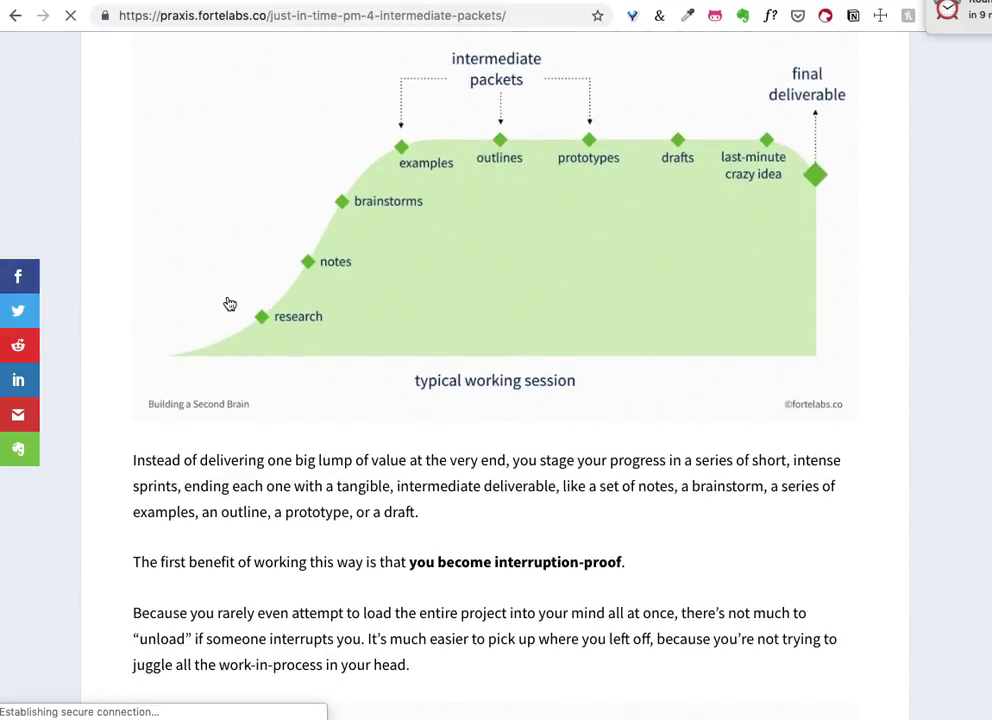
scroll(229, 303, down, 20)
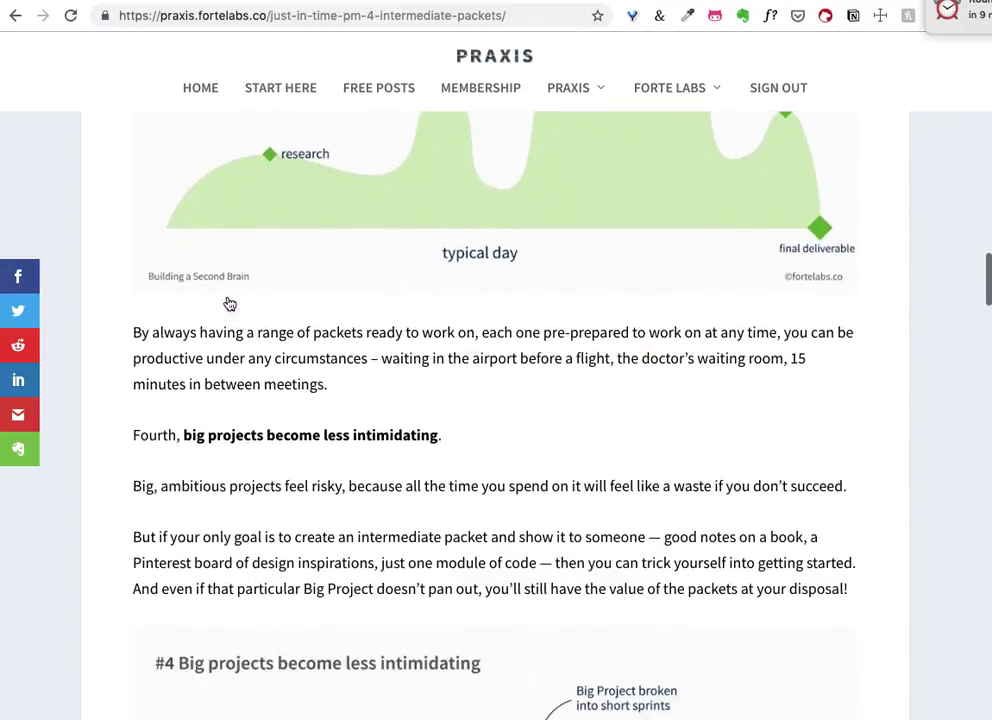
scroll(229, 303, down, 20)
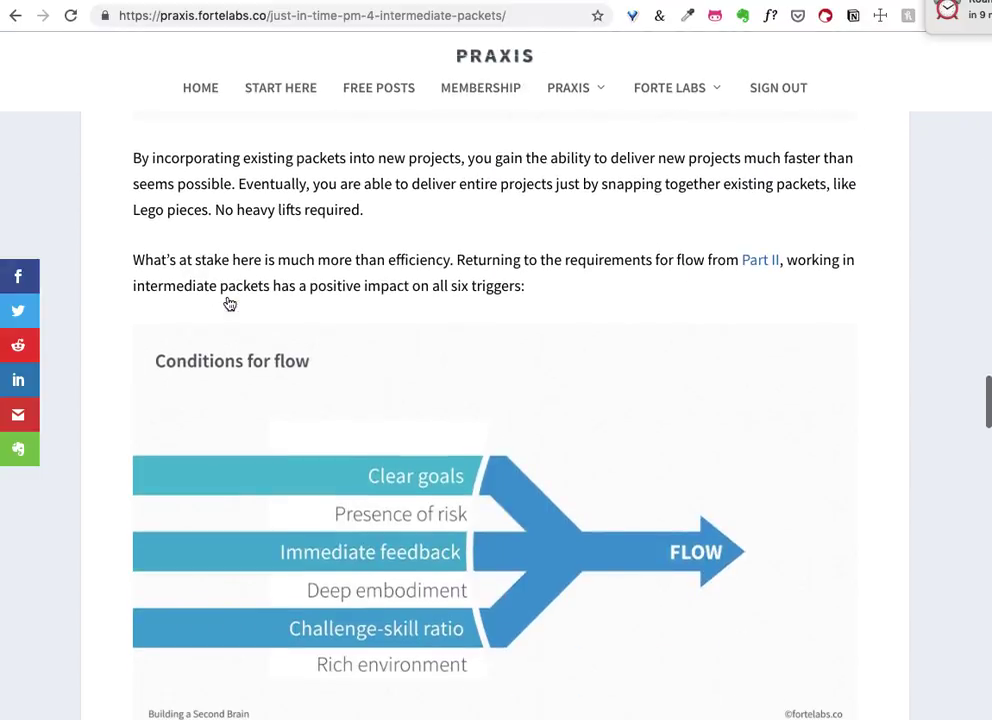
scroll(229, 303, down, 20)
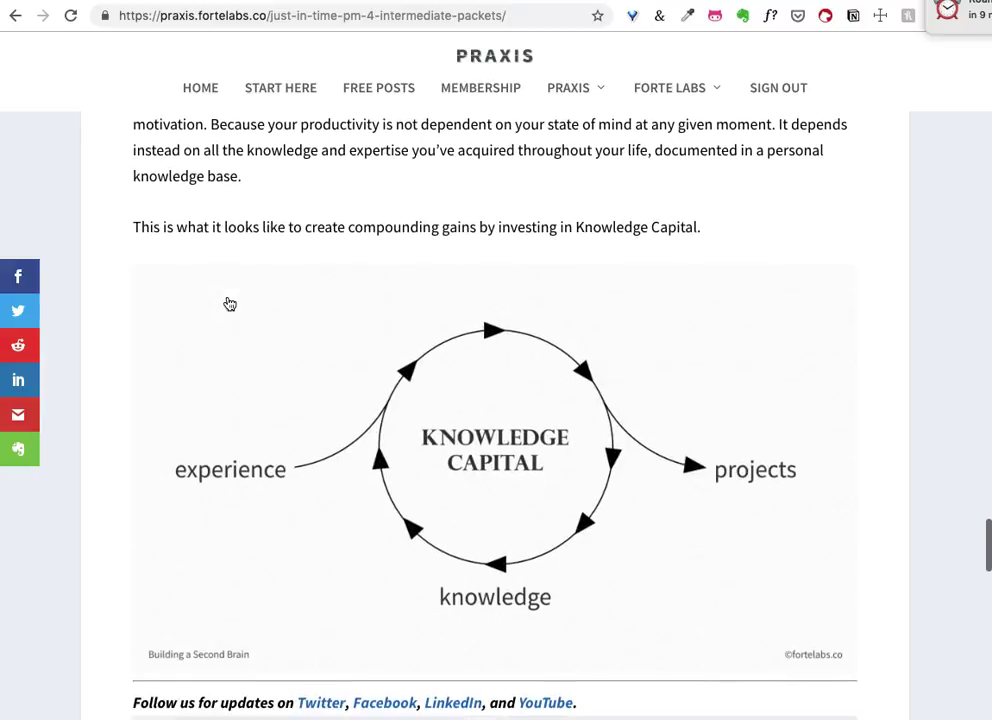
scroll(229, 303, up, 3)
scroll(461, 226, up, 5)
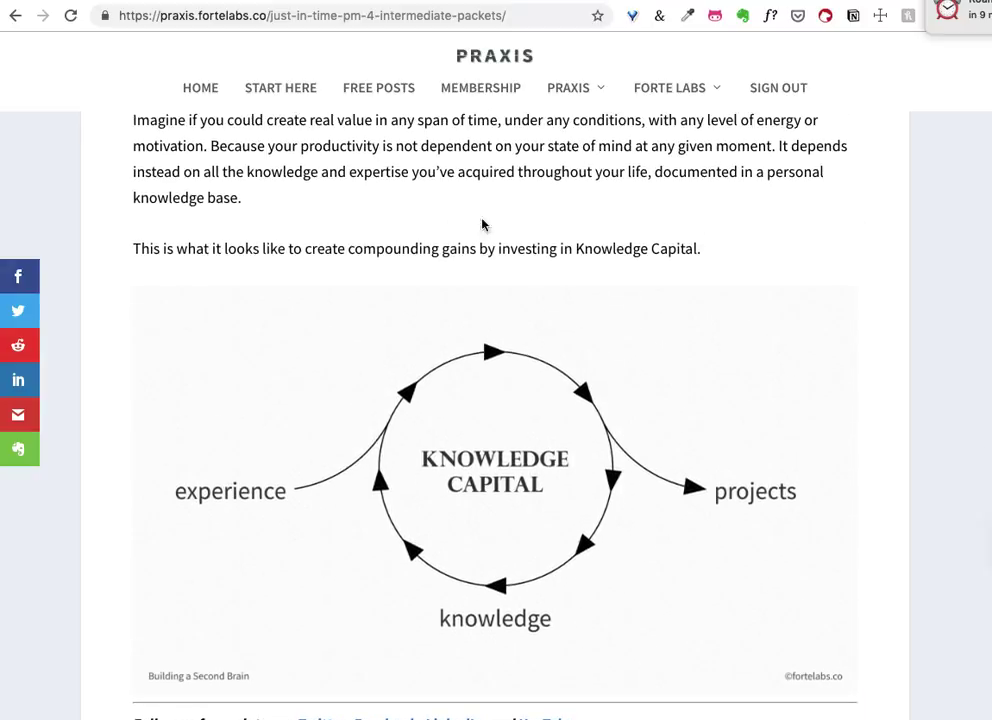
scroll(531, 142, down, 3)
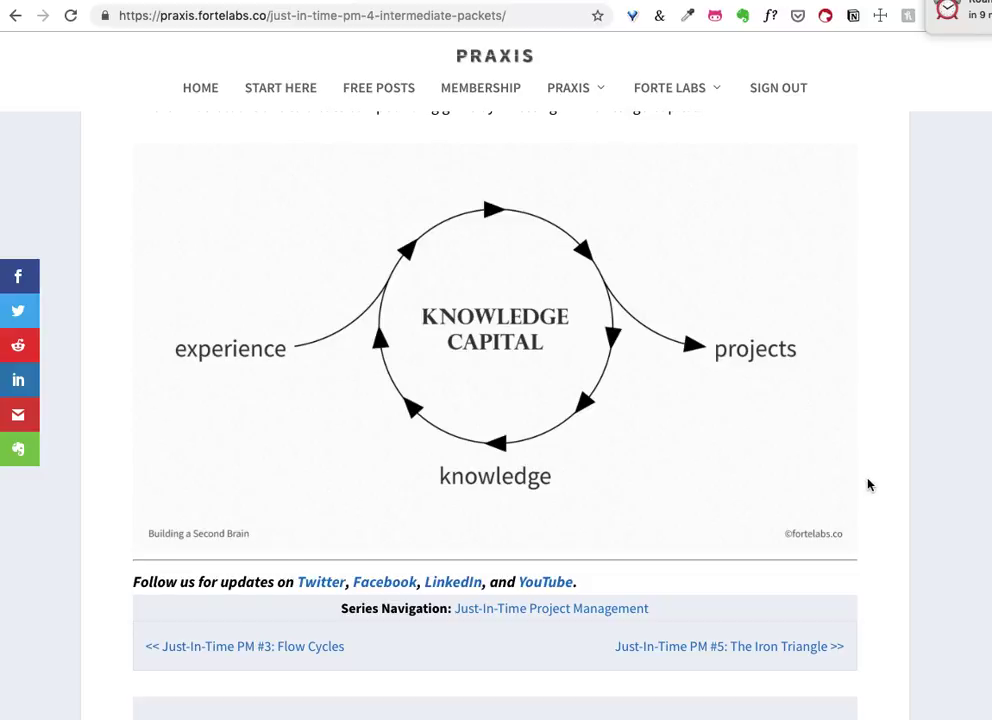
click(845, 431)
scroll(845, 431, up, 20)
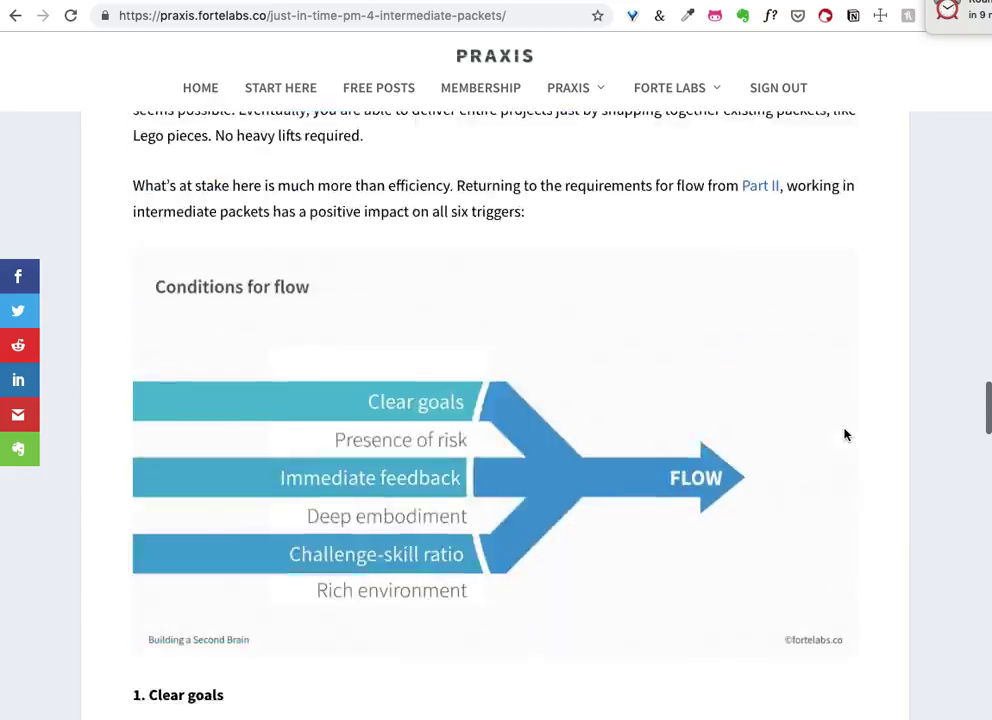
scroll(845, 434, up, 15)
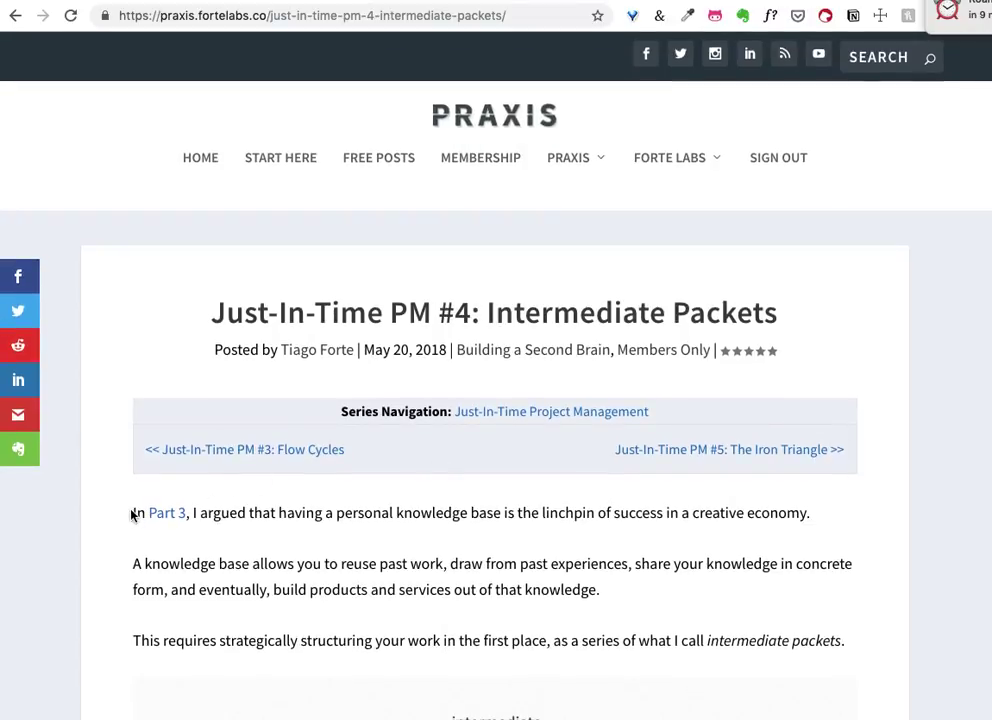
Select and copy the article's full body, from "In Part 3" through the Knowledge Capital diagram
drag(131, 514, 903, 302)
scroll(248, 602, down, 10)
scroll(249, 606, down, 20)
scroll(249, 607, down, 15)
scroll(290, 452, down, 10)
scroll(292, 452, down, 15)
scroll(292, 451, down, 9)
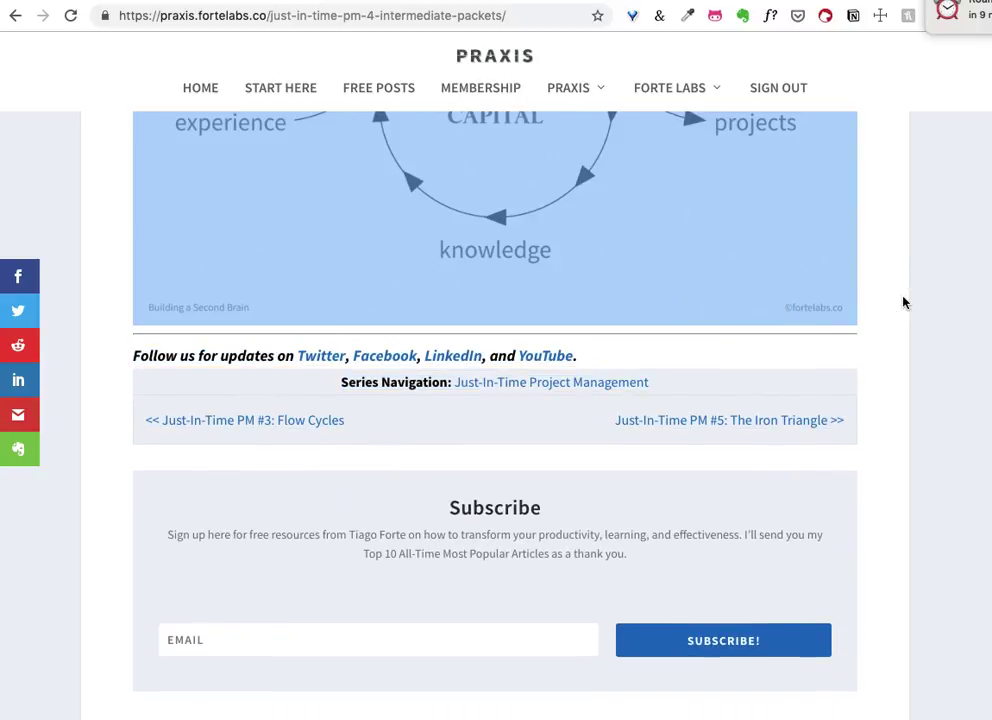
scroll(796, 320, up, 20)
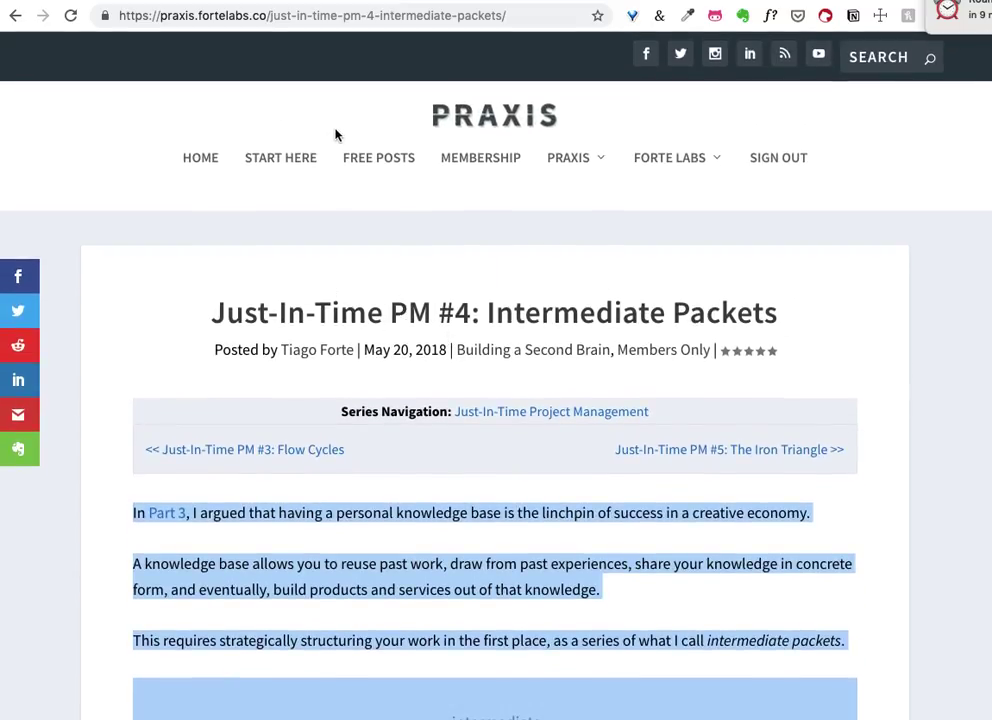
Switch to Roam, collapse Part 1 and add the bullet "Part 4 [[Intermediate Deliverables]]" below it at the same level
key(ctrl+Tab)
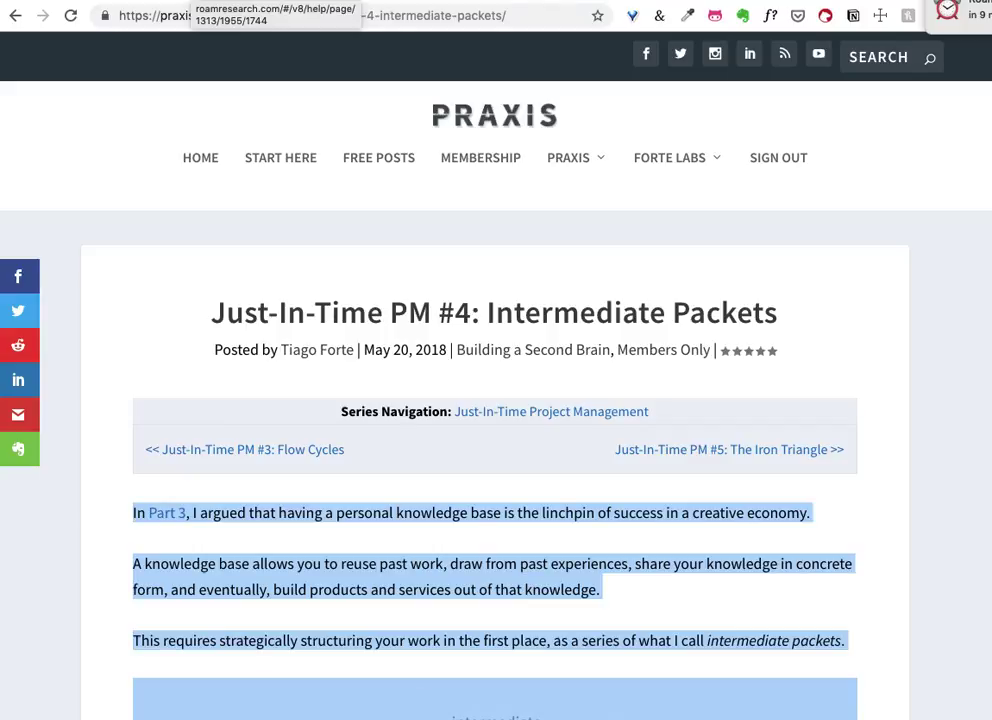
click(262, 217)
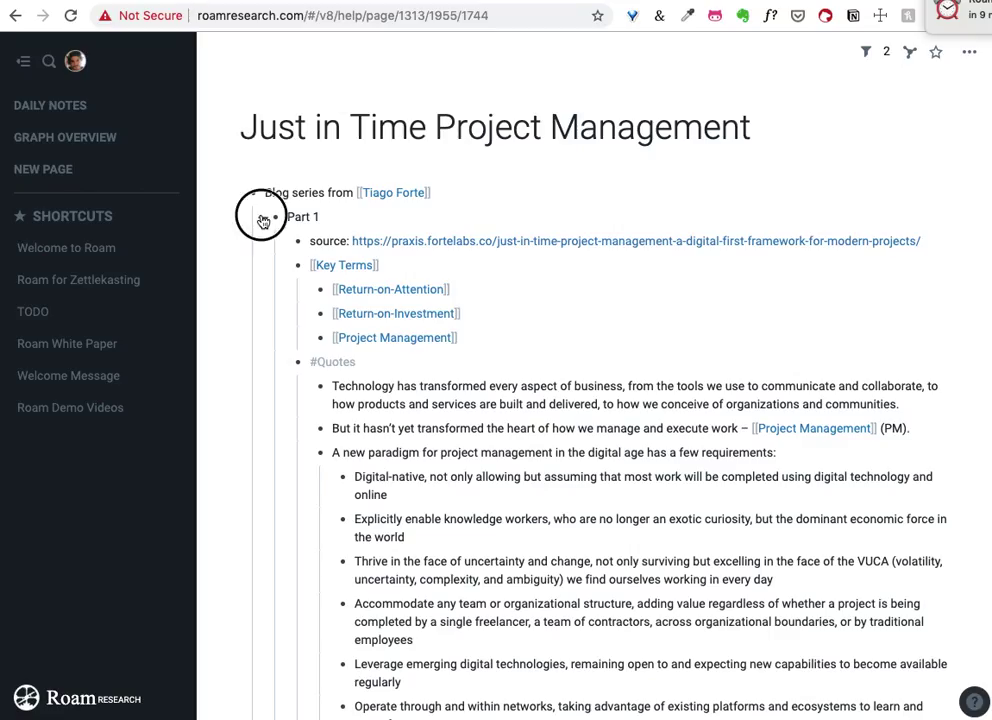
click(346, 218)
key(Return)
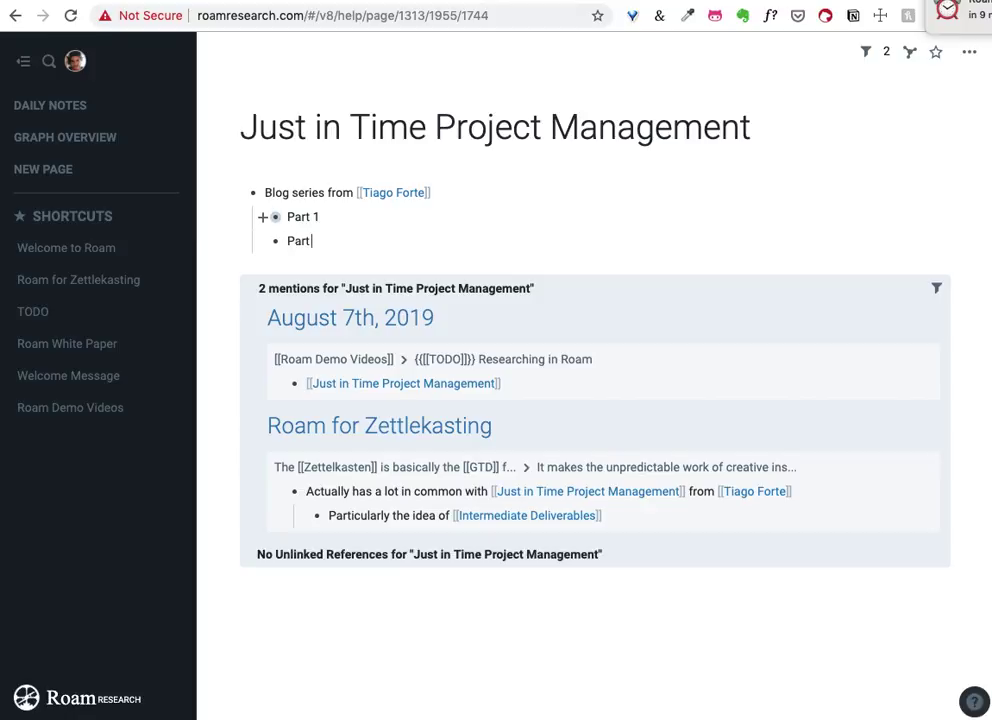
text(Part 4 [[Inter)
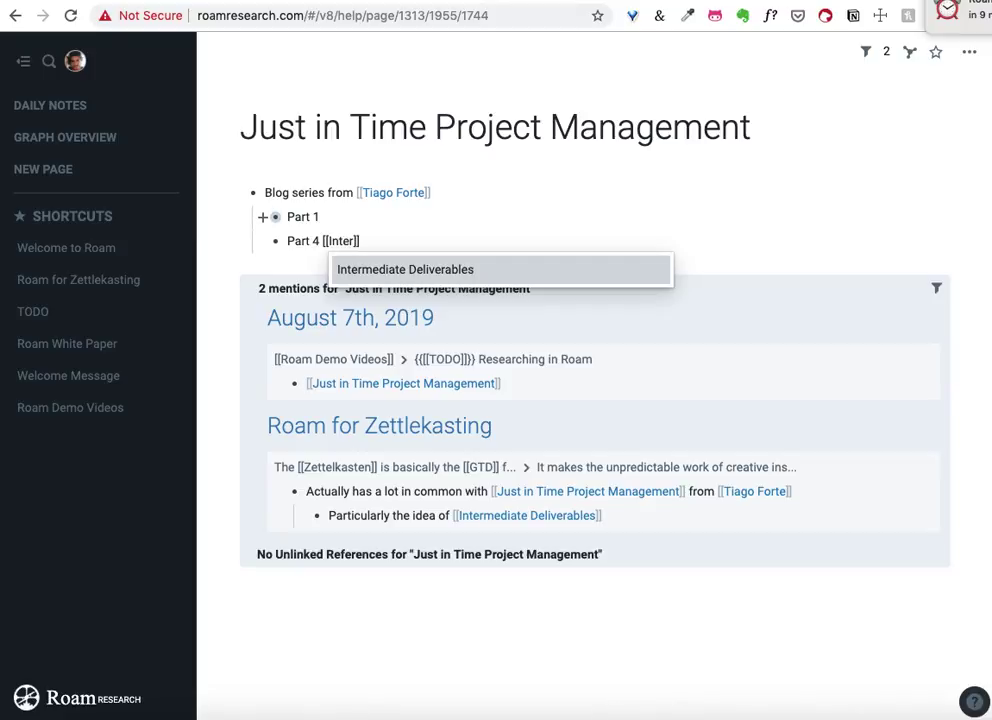
key(Return)
Add a nested #Quotes bullet under Part 4 and paste the copied article text as its child bullets
key(Return)
key(Tab)
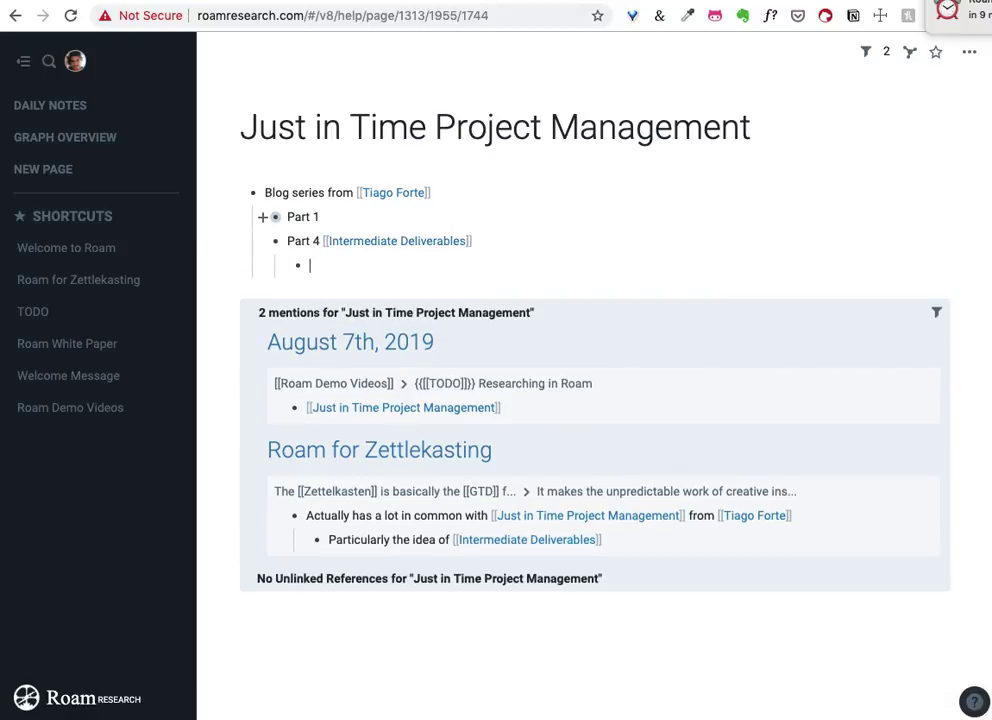
text(#Quo)
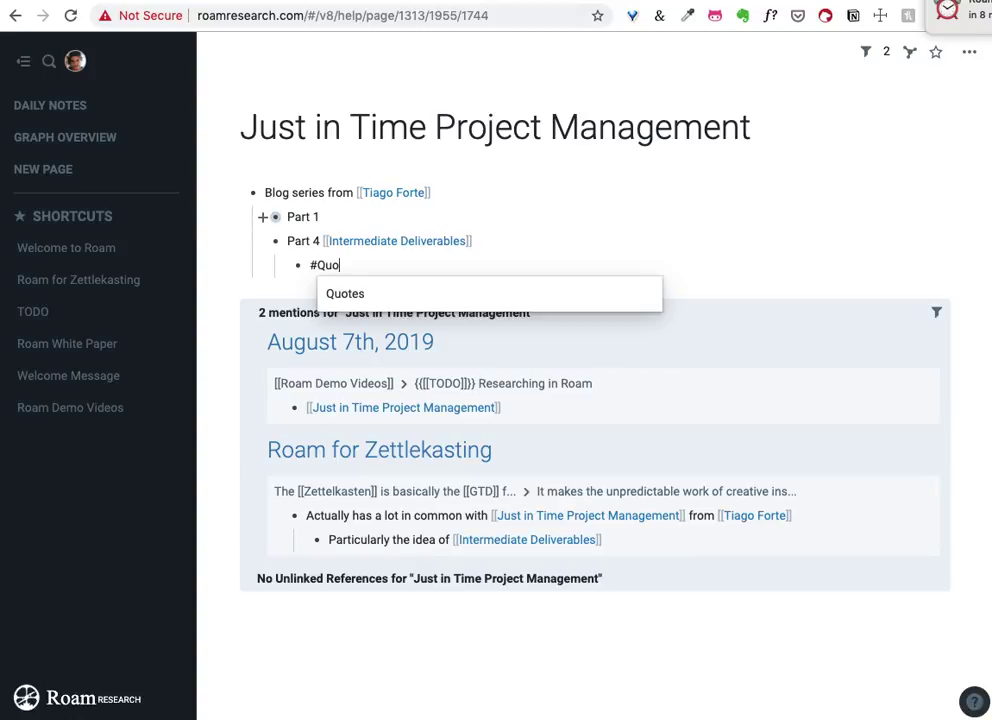
key(Down)
key(Return)
key(Return)
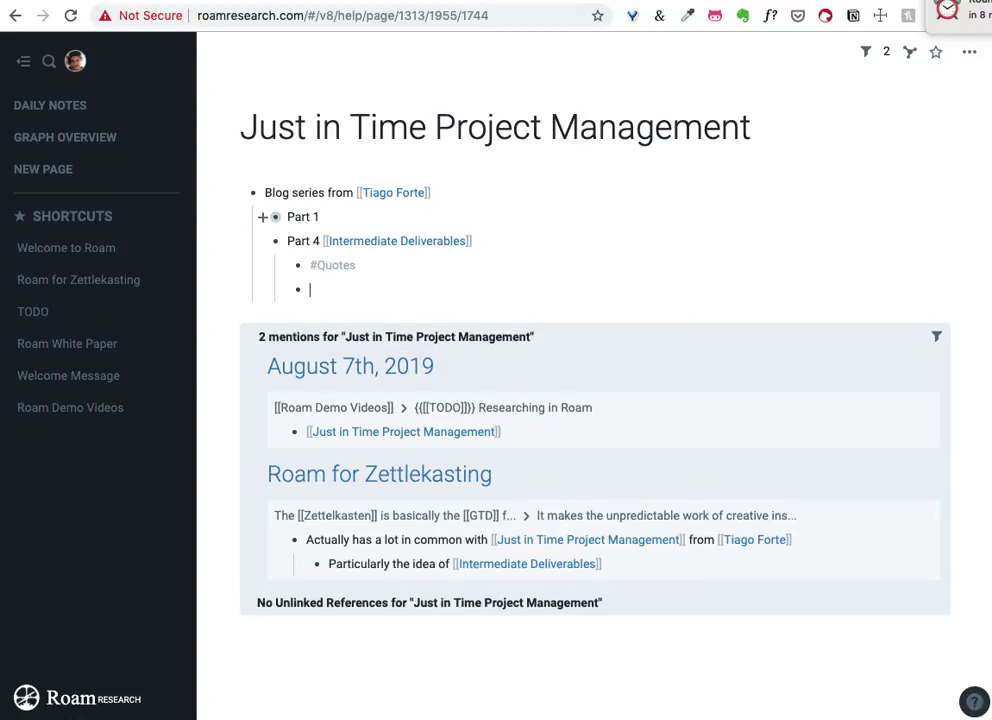
key(Tab)
text(In [Part 3](https://praxis.fortelabs.co/just-in-time-pm-3-the-scarcity-of-flow-cycles/), I argued that having a personal knowledge base is the linchpin of success in a creative economy. A knowledge base allows you to reuse past work, draw from past experiences, share your knowledge in concrete form, and eventually, build products and services out of that knowledge. This requires strategically structuring your work in the first place, as a series of what I call intermediate packets.)
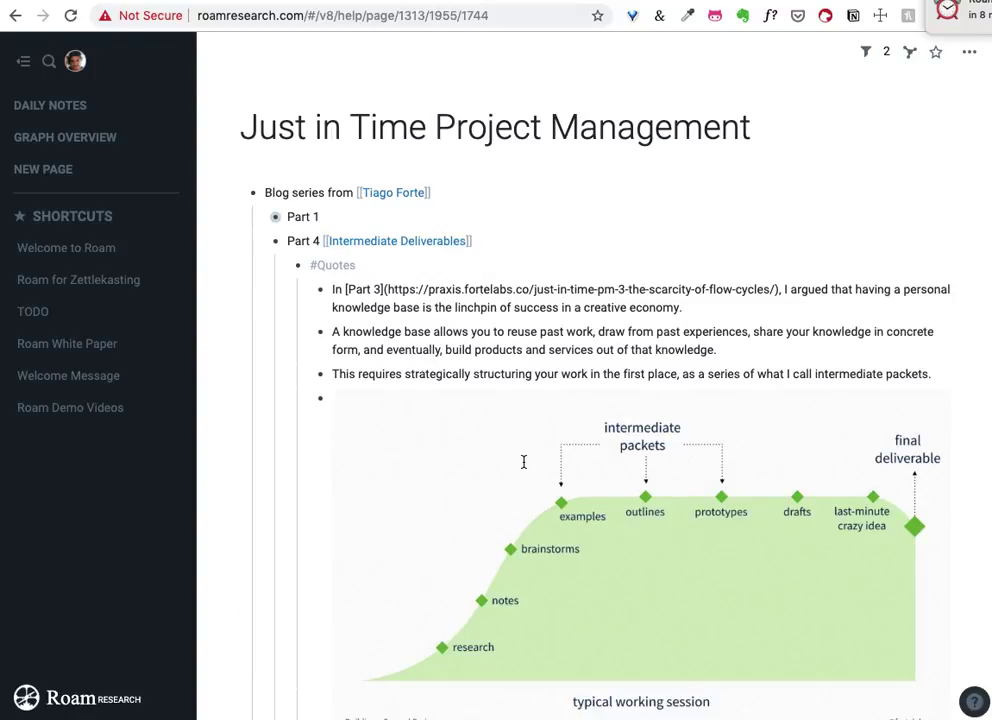
Open the Intermediate Deliverables page and review its linked mentions and unlinked references
click(397, 244)
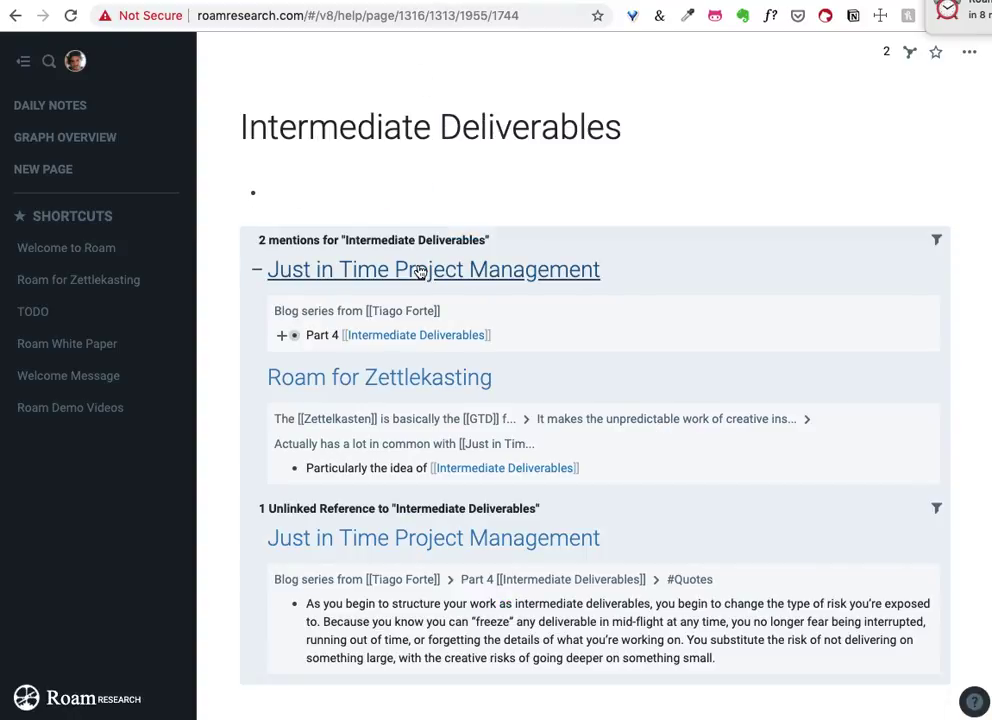
scroll(598, 593, down, 1)
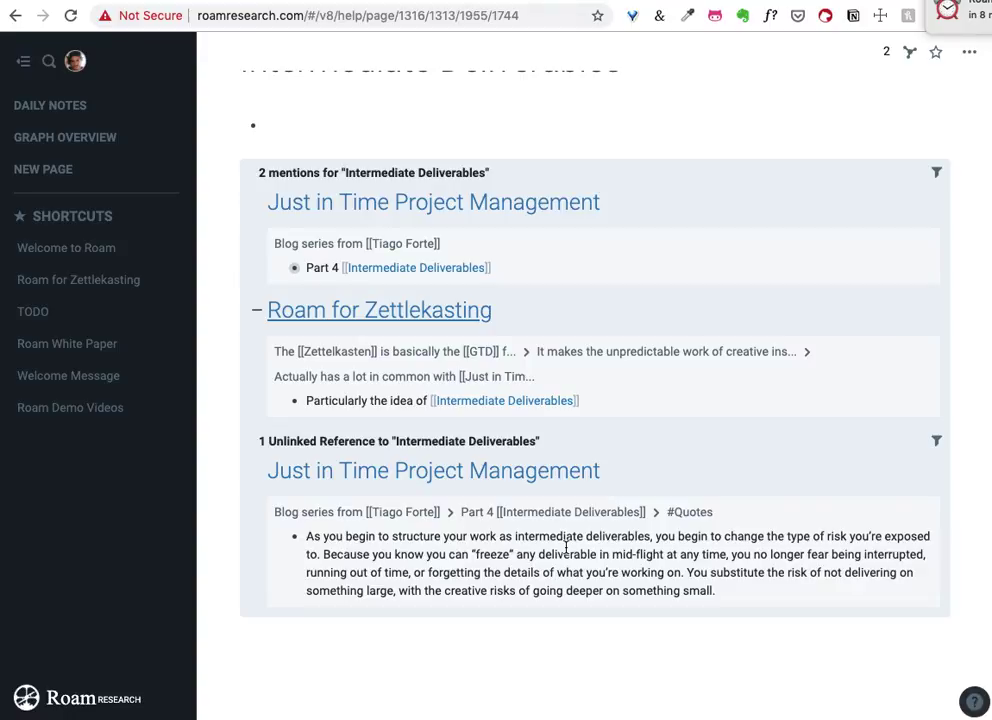
scroll(566, 546, up, 1)
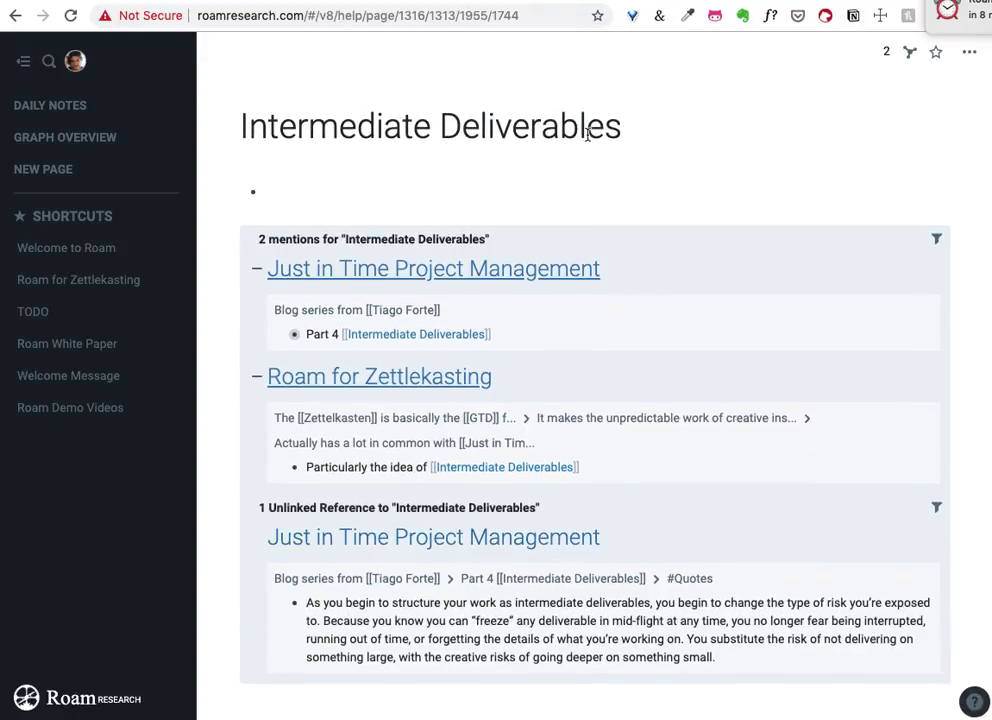
scroll(531, 630, down, 1)
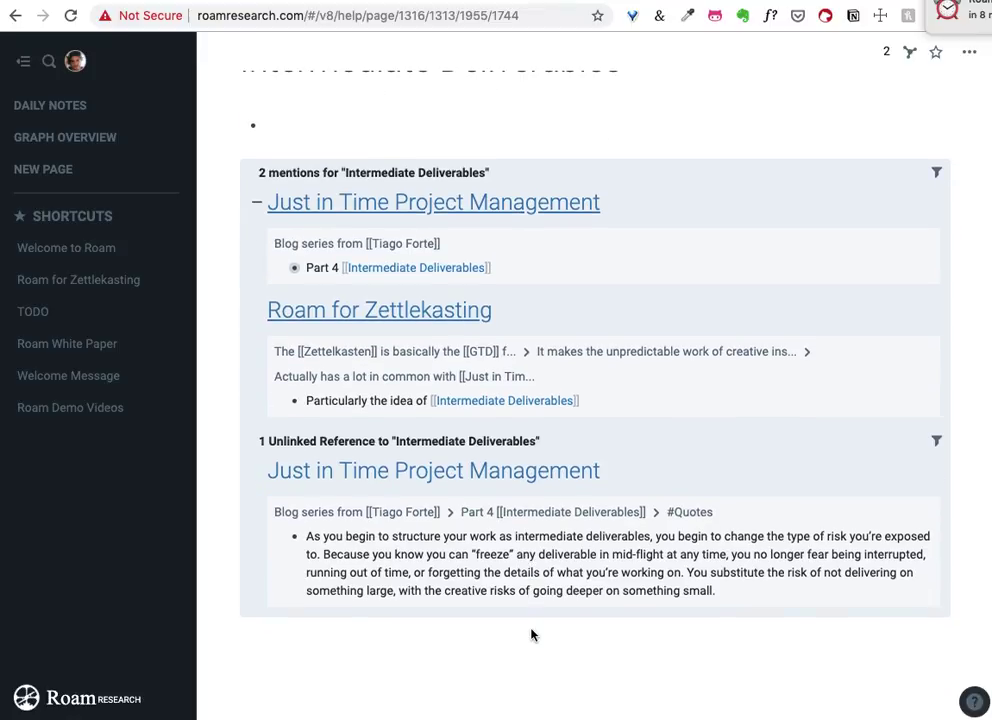
scroll(491, 456, up, 1)
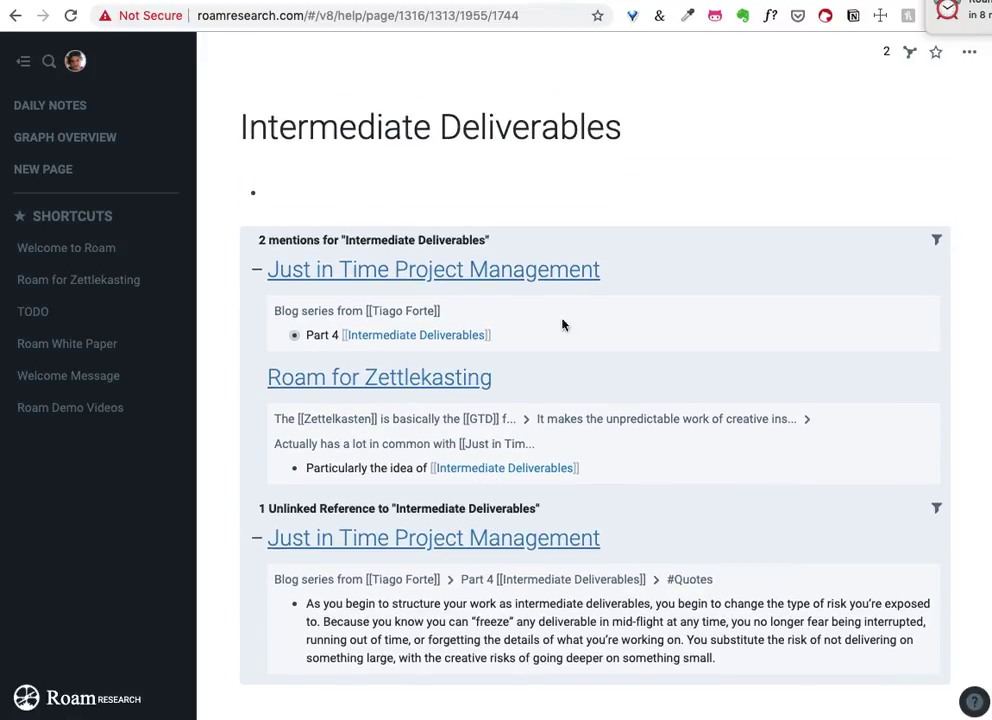
Rename the Intermediate Deliverables page to "Intermediate Packets"
click(624, 128)
key(BackSpace)
key(BackSpace)
key(BackSpace)
key(BackSpace)
key(BackSpace)
key(BackSpace)
key(BackSpace)
key(BackSpace)
key(BackSpace)
key(BackSpace)
key(BackSpace)
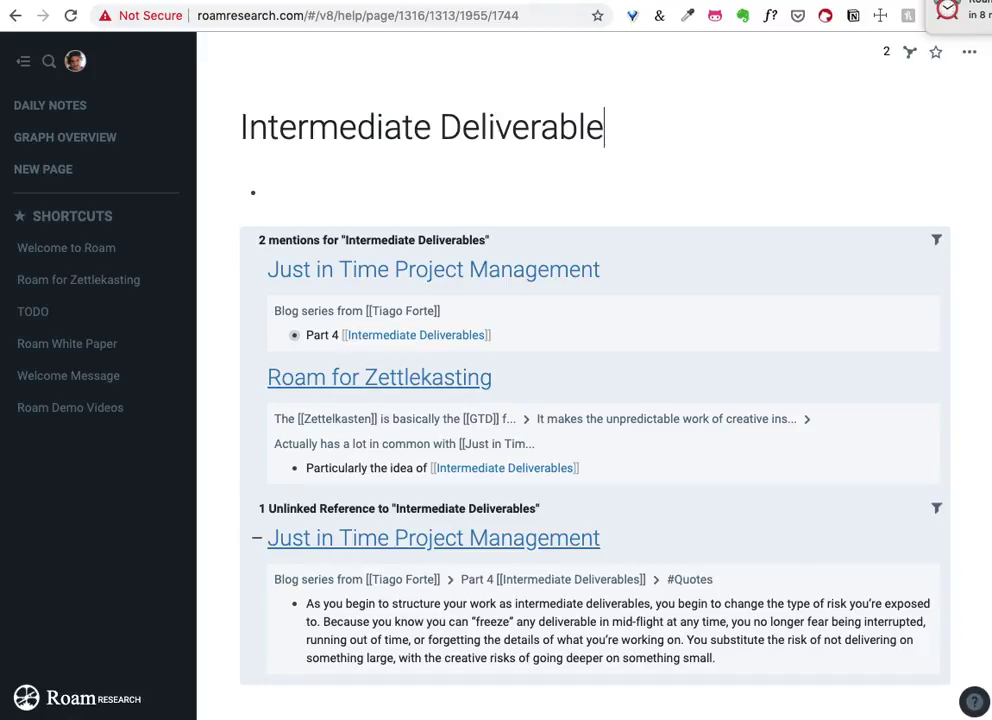
key(BackSpace)
text(Packets)
key(Return)
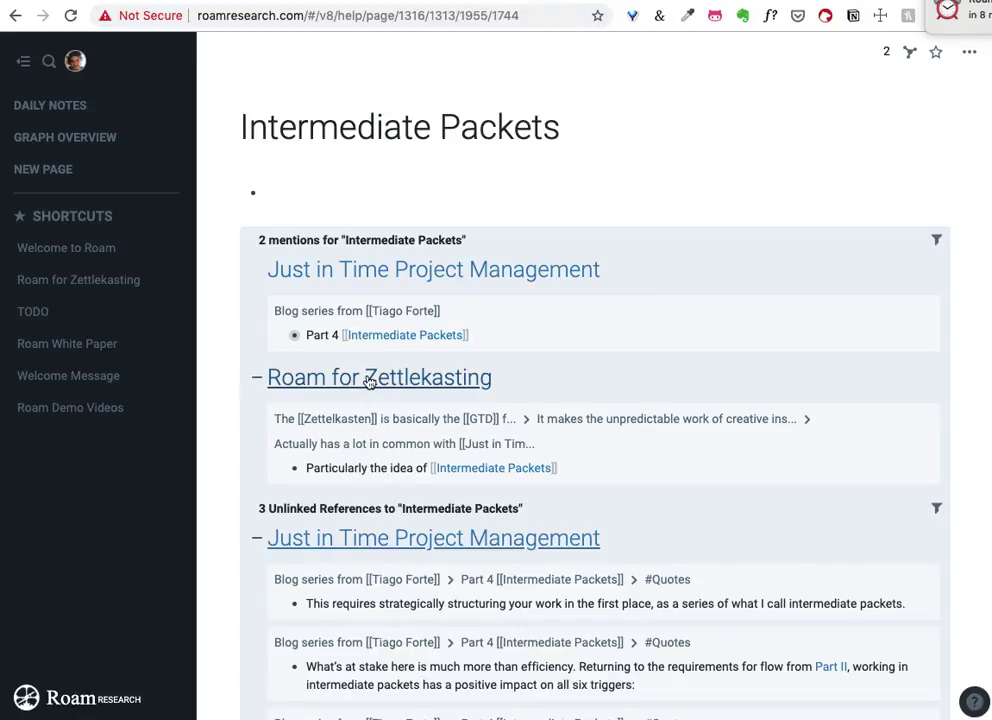
Expand the Roam for Zettlekasting mention to its parent bullet and look through the page's references
click(390, 445)
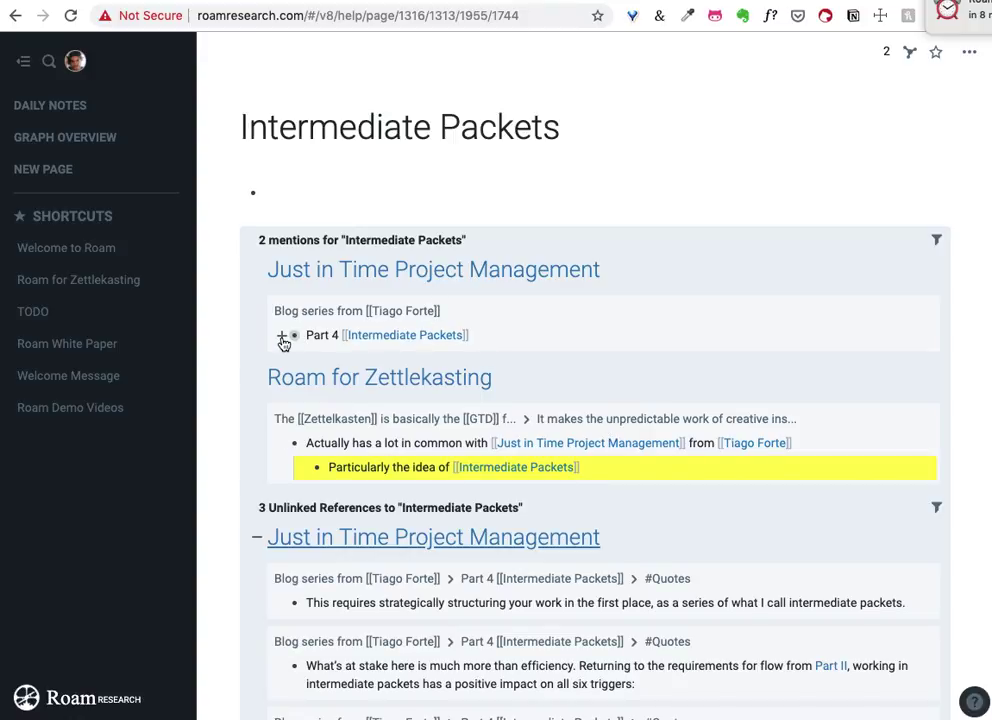
scroll(370, 472, down, 3)
scroll(368, 470, up, 3)
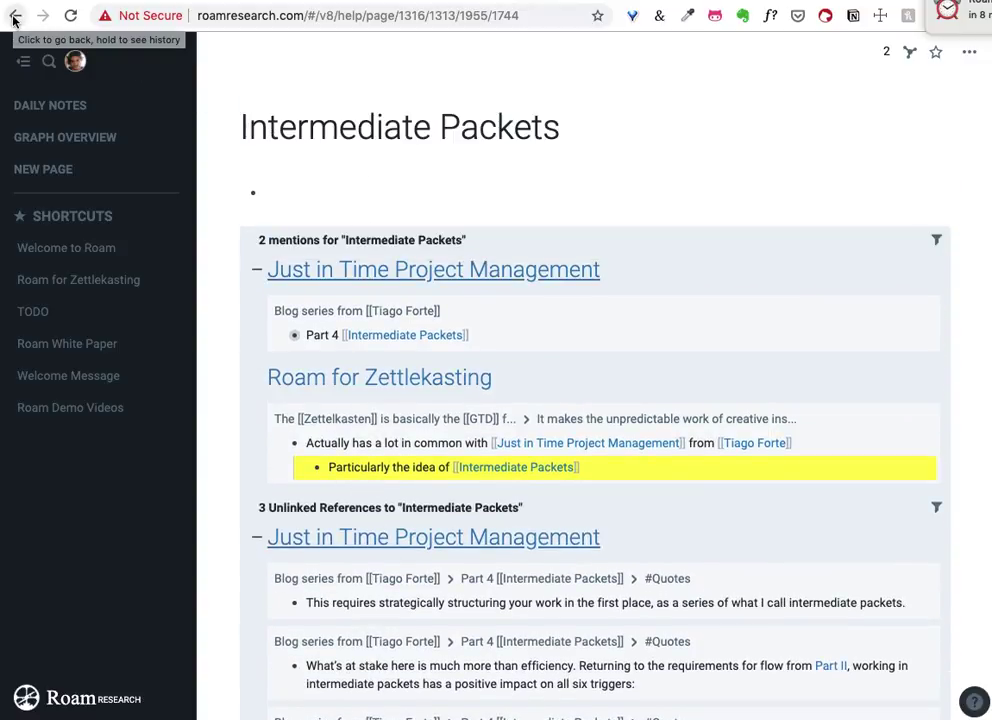
Return to the Just in Time Project Management page, narrow the window slightly and hide the navigation sidebar
click(14, 17)
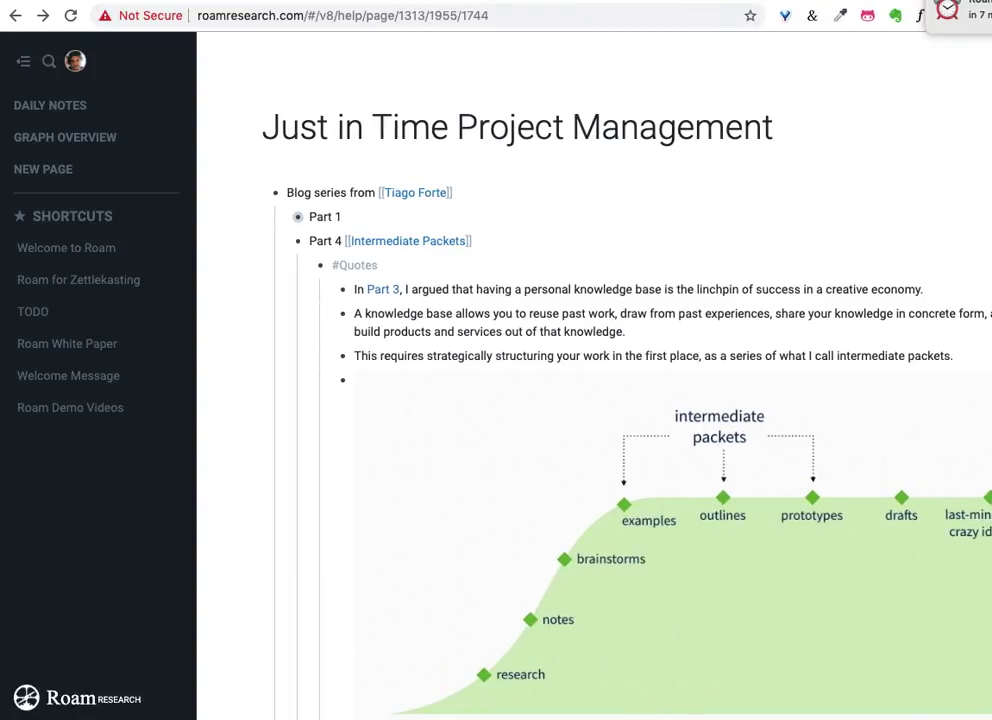
drag(991, 214, 983, 211)
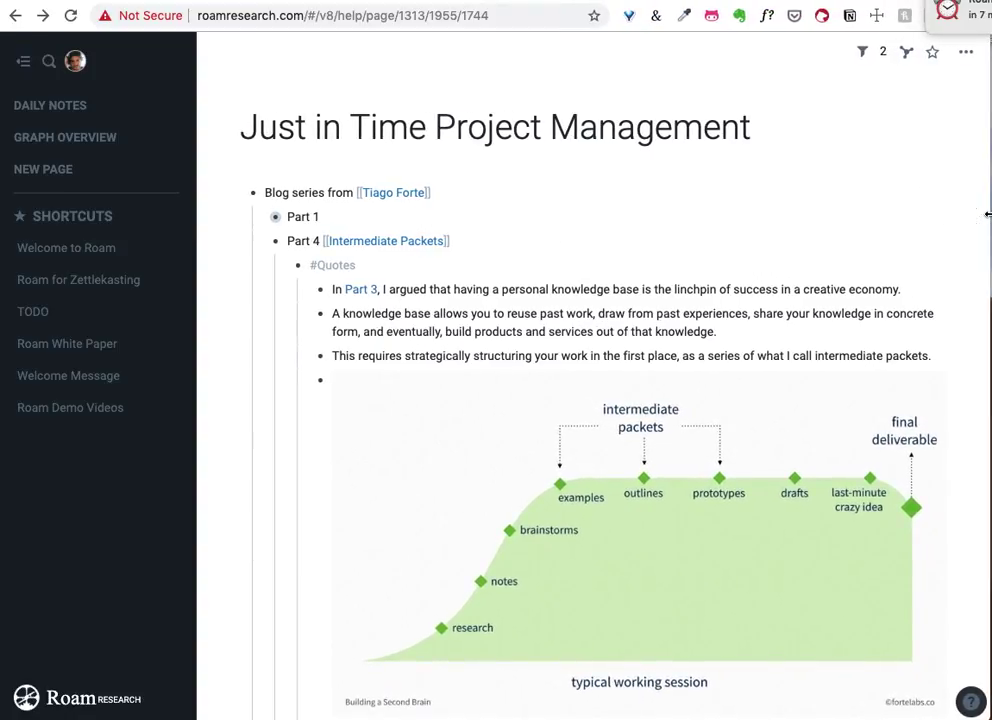
click(23, 61)
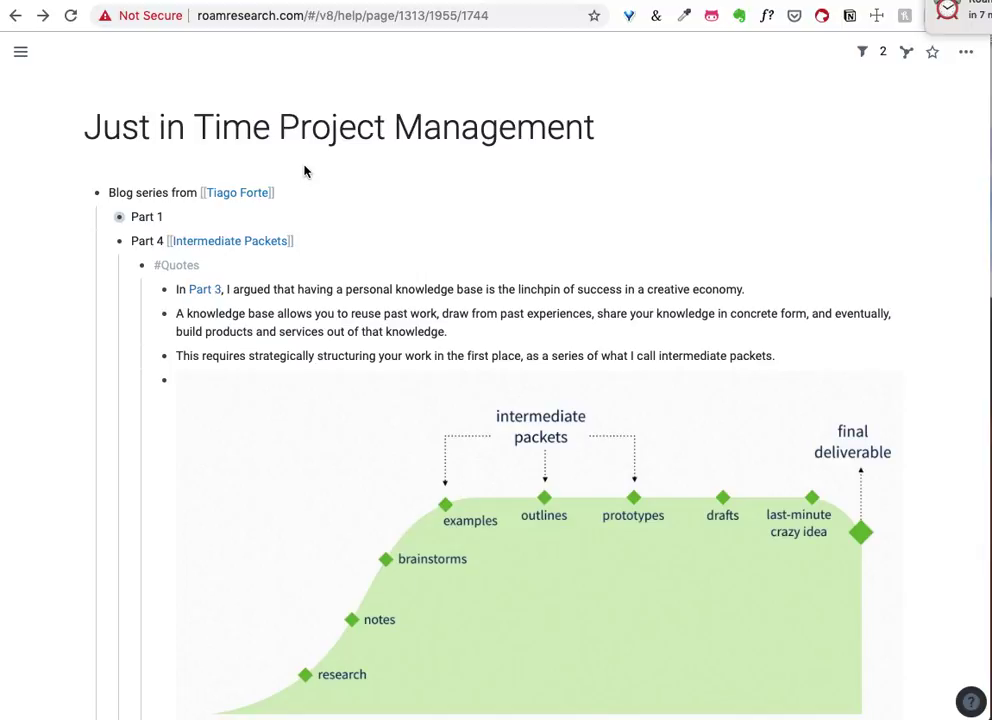
Expand Part 1 and collapse its [[Key Terms]] and #Quotes bullets
click(105, 219)
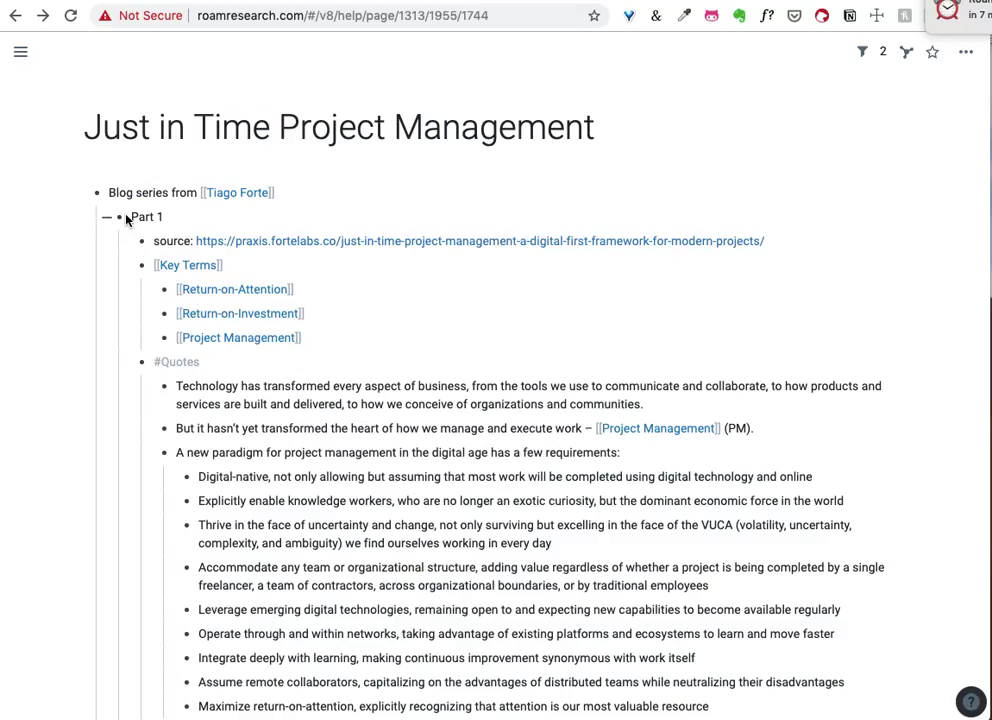
click(106, 218)
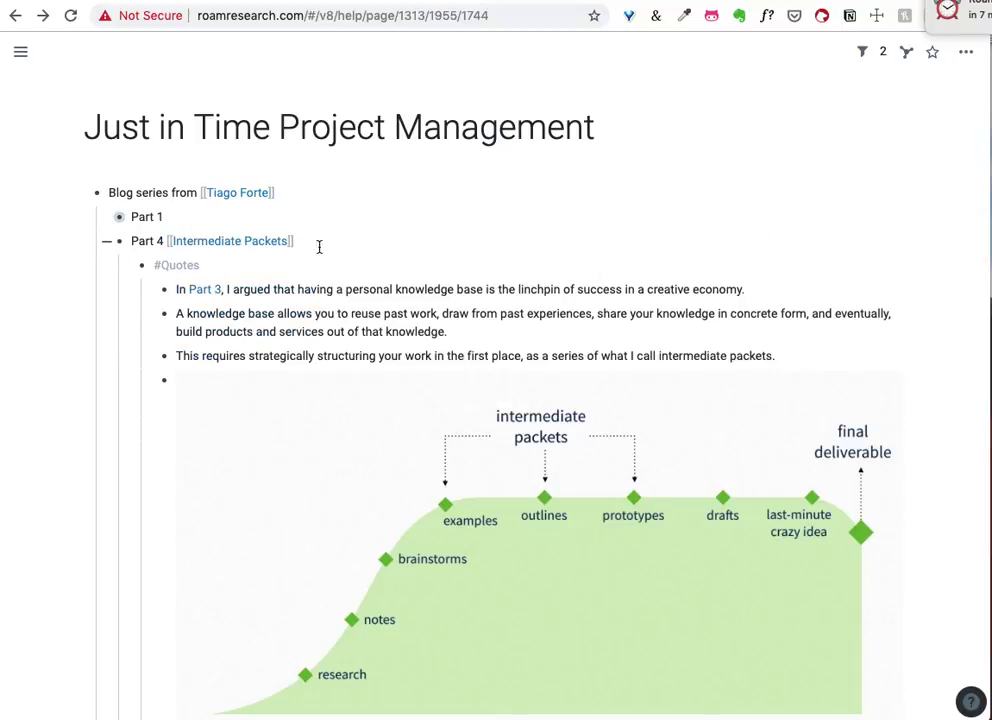
click(335, 244)
click(104, 216)
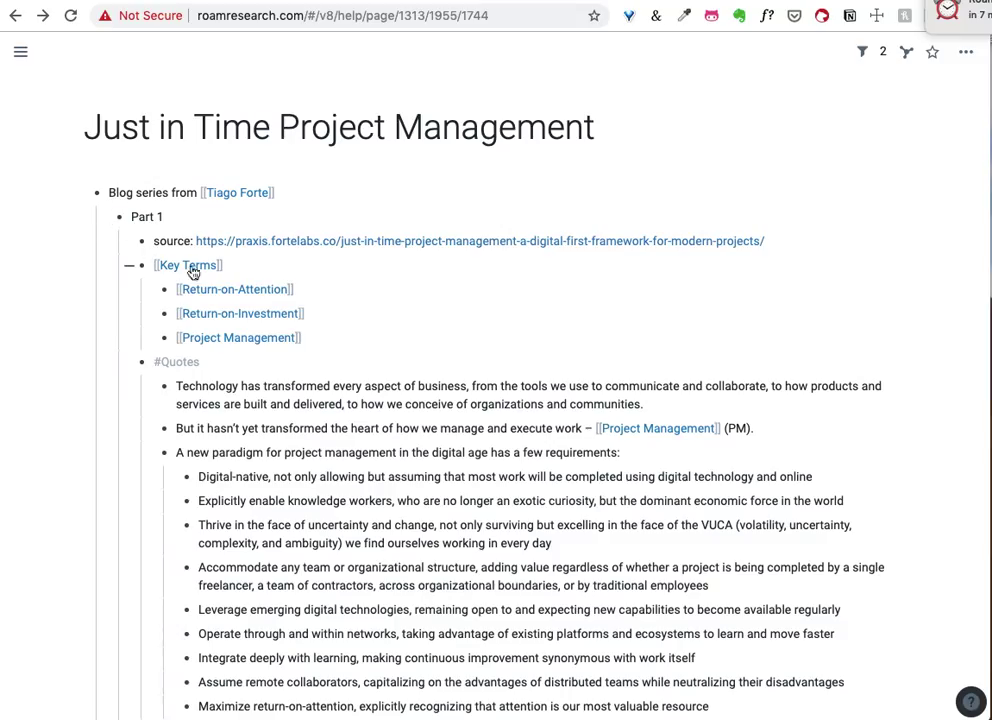
click(252, 262)
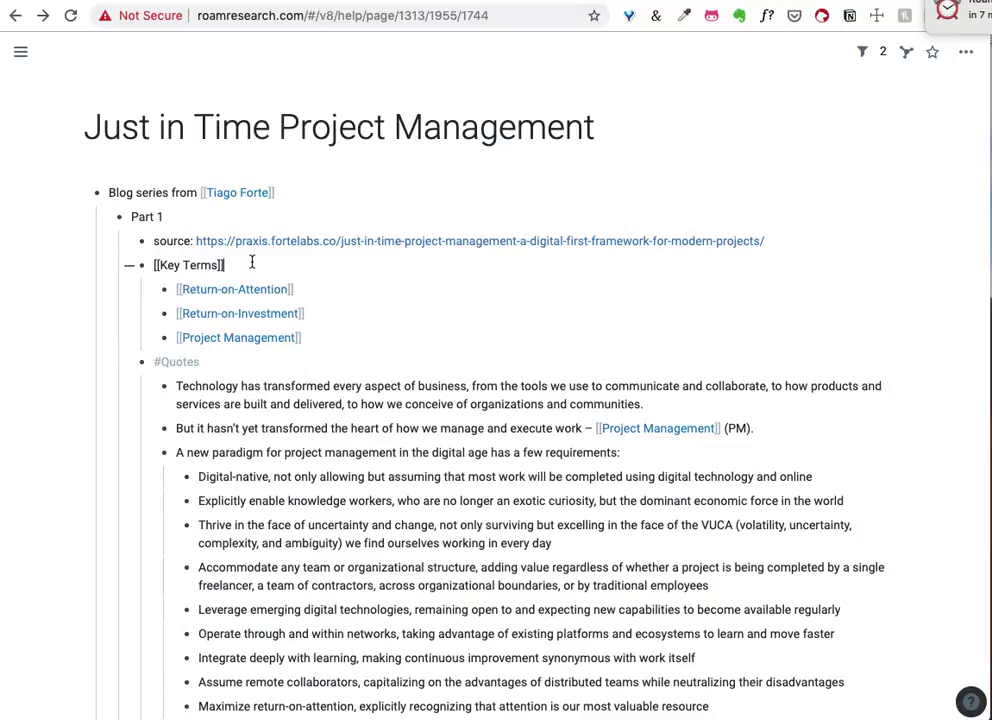
key(ctrl+Up)
key(Down)
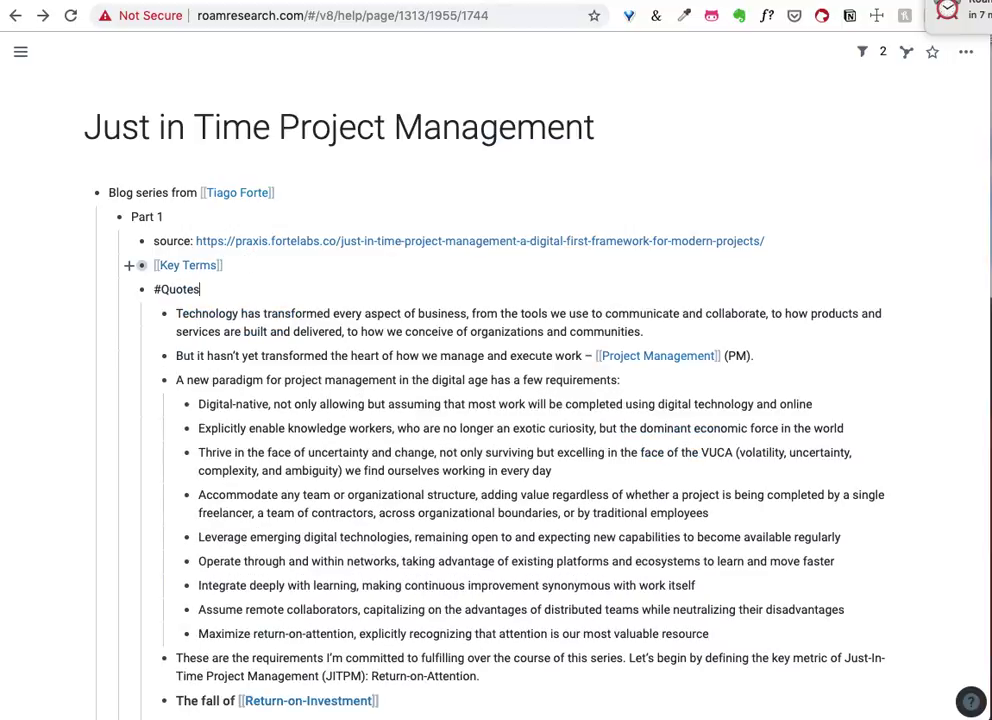
key(ctrl+Up)
key(Down)
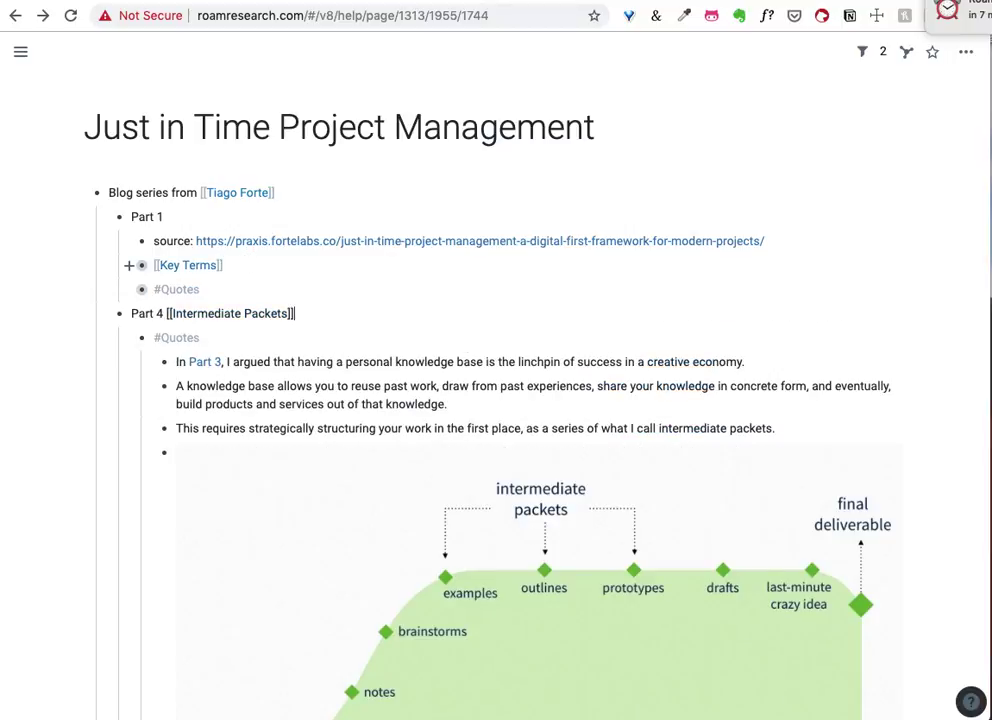
Add a [[Key Terms]] bullet under Part 4, directly above its #Quotes bullet
key(Down)
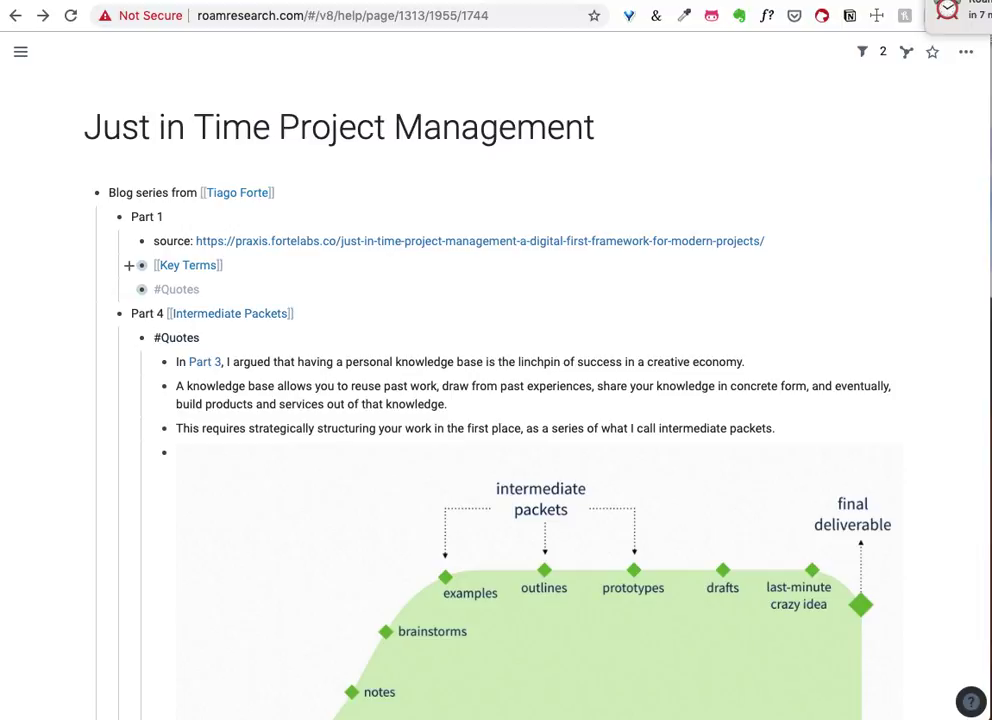
key(Return)
text([[Key)
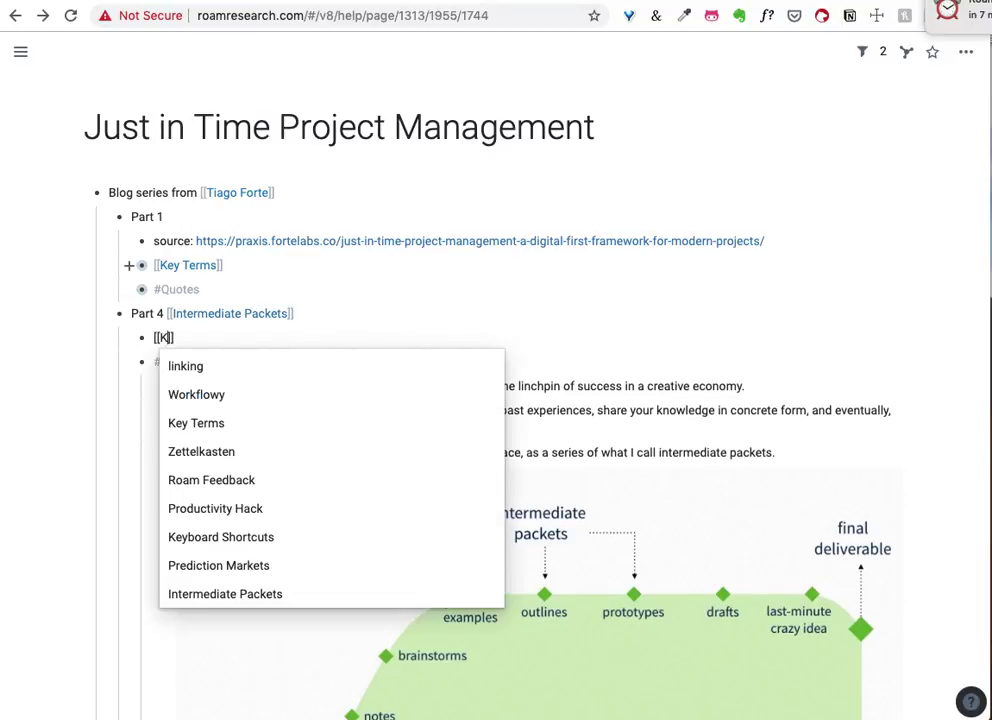
key(Return)
Nest the page links [[Intermediate Packets]] and [[Intermediate Deliverables]] as two bullets under Part 4's Key Terms
key(Return)
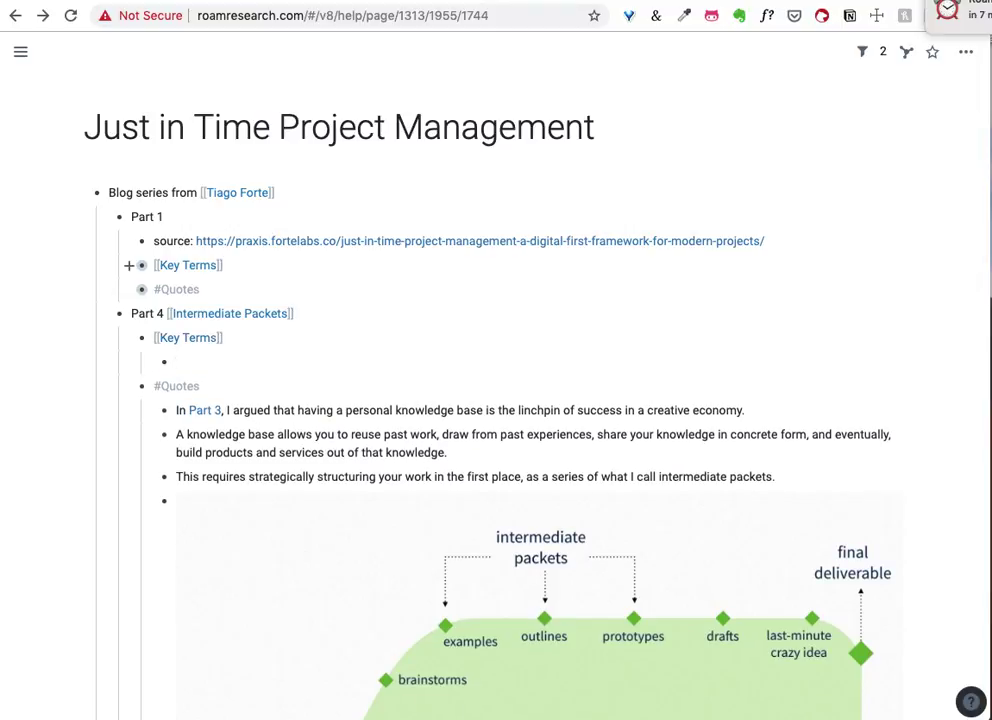
text([[Inter)
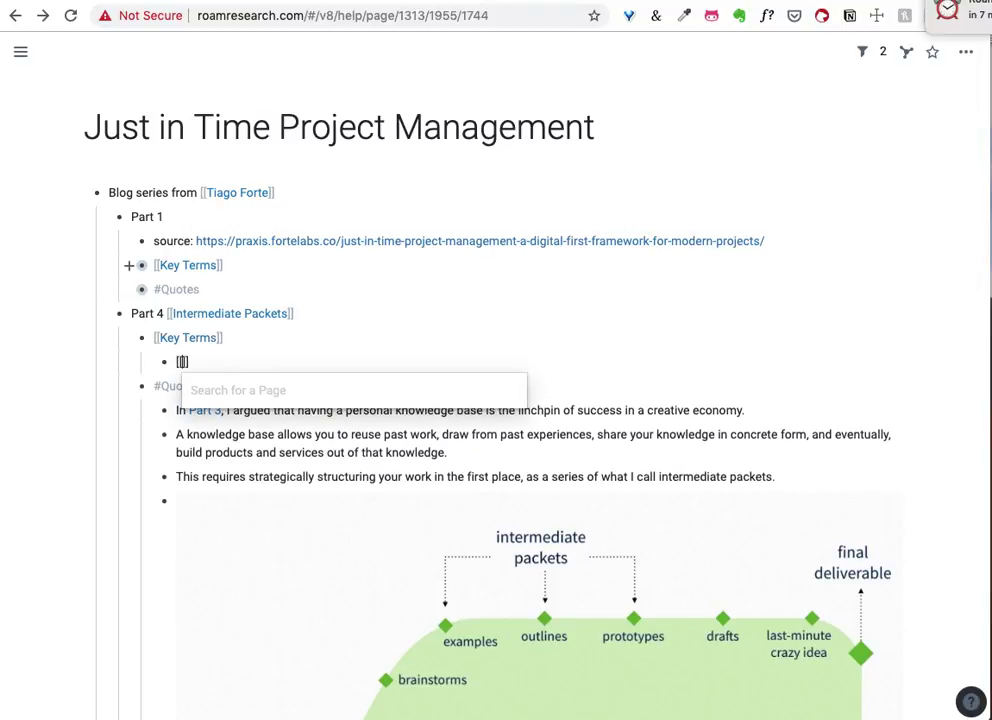
key(Return)
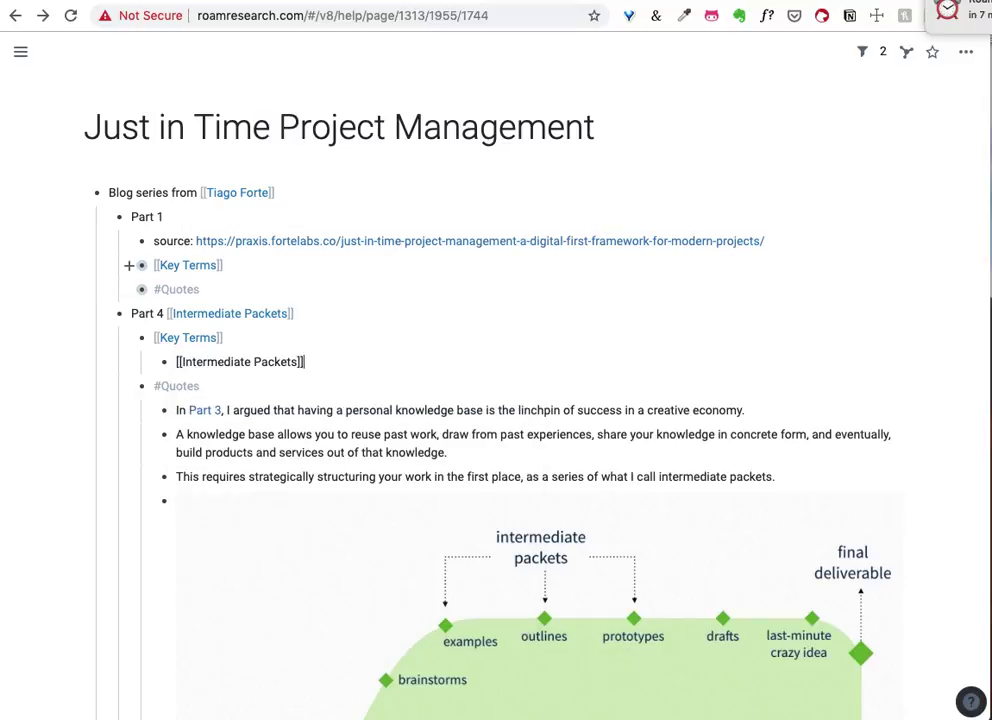
key(Return)
text([)
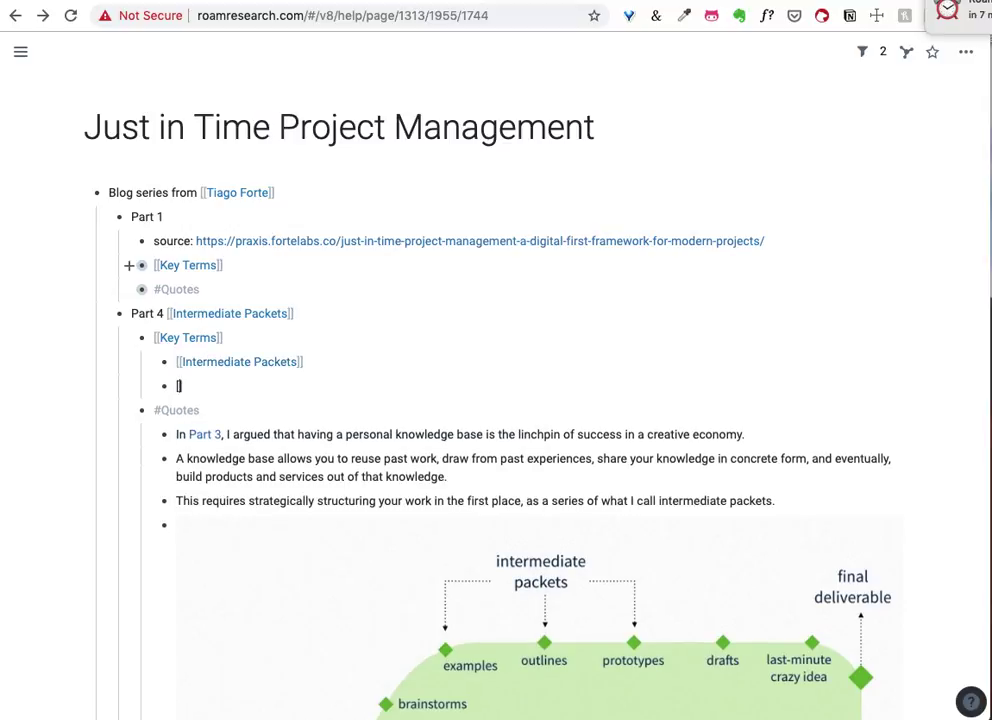
text([In)
text(term)
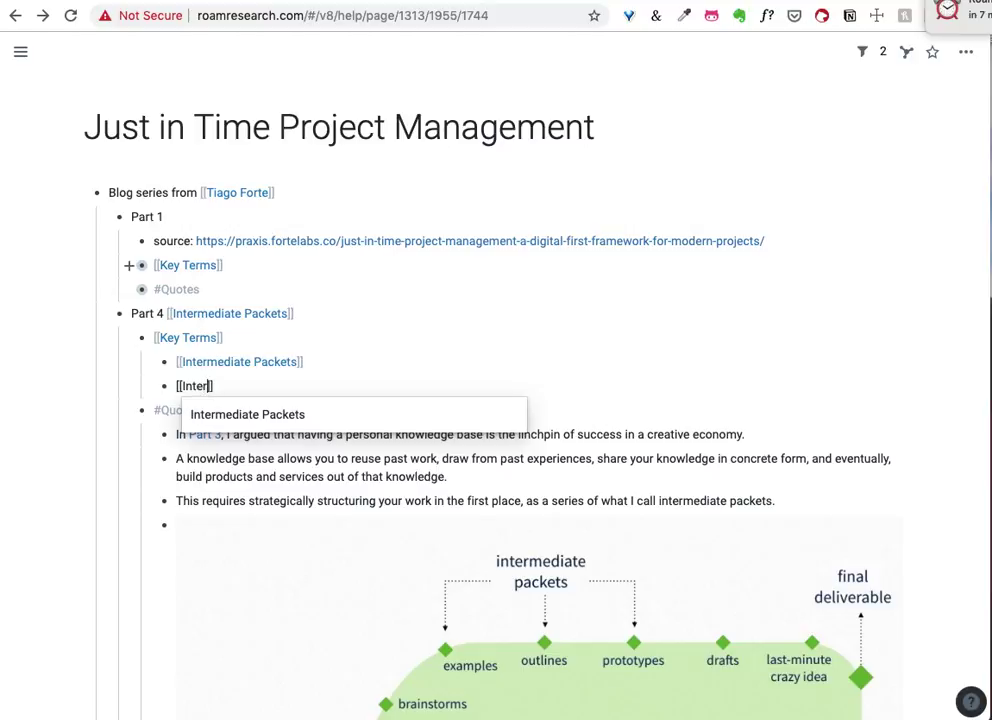
text(ediate Deliverab)
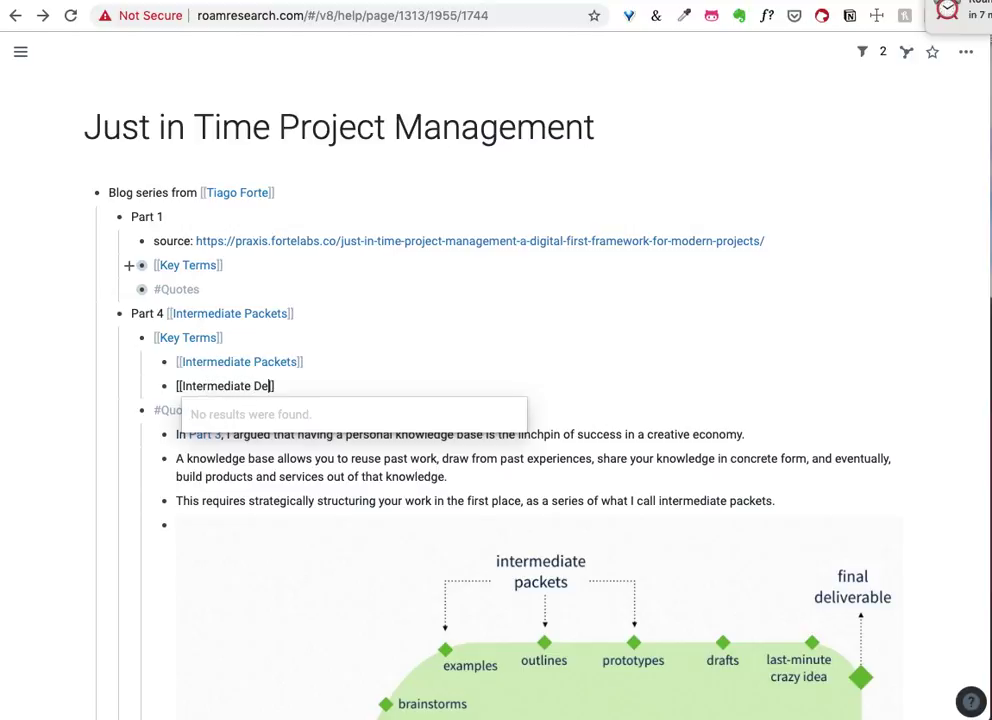
text(les)
key(Right)
key(Right)
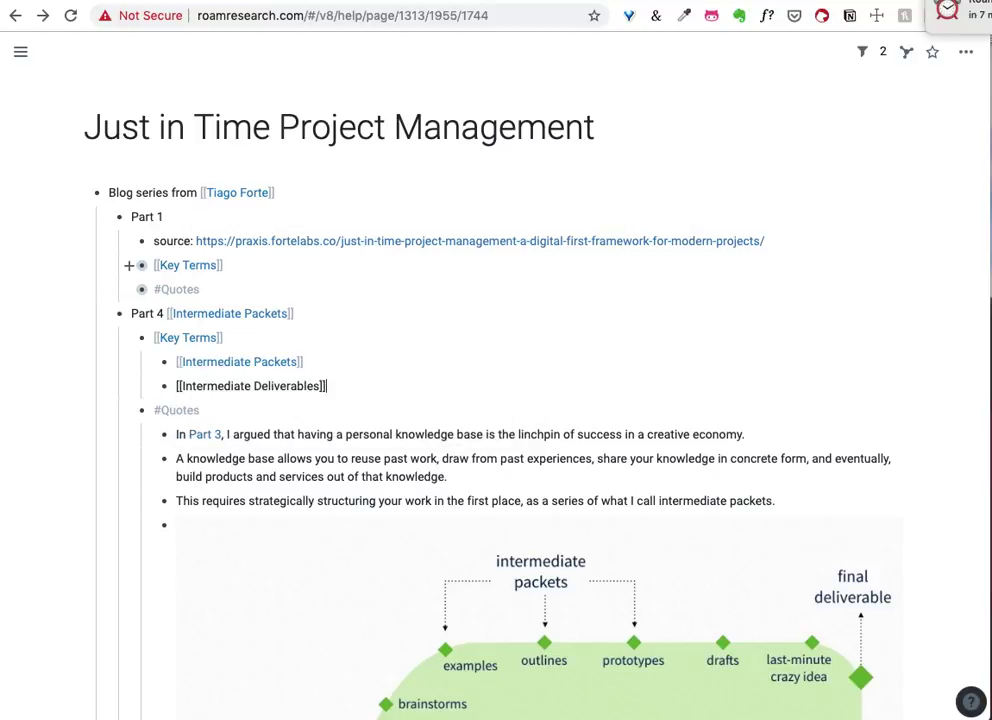
Open Intermediate Deliverables with its mentions in the side pane and collapse the linked mentions to leave the unlinked reference
click(321, 414)
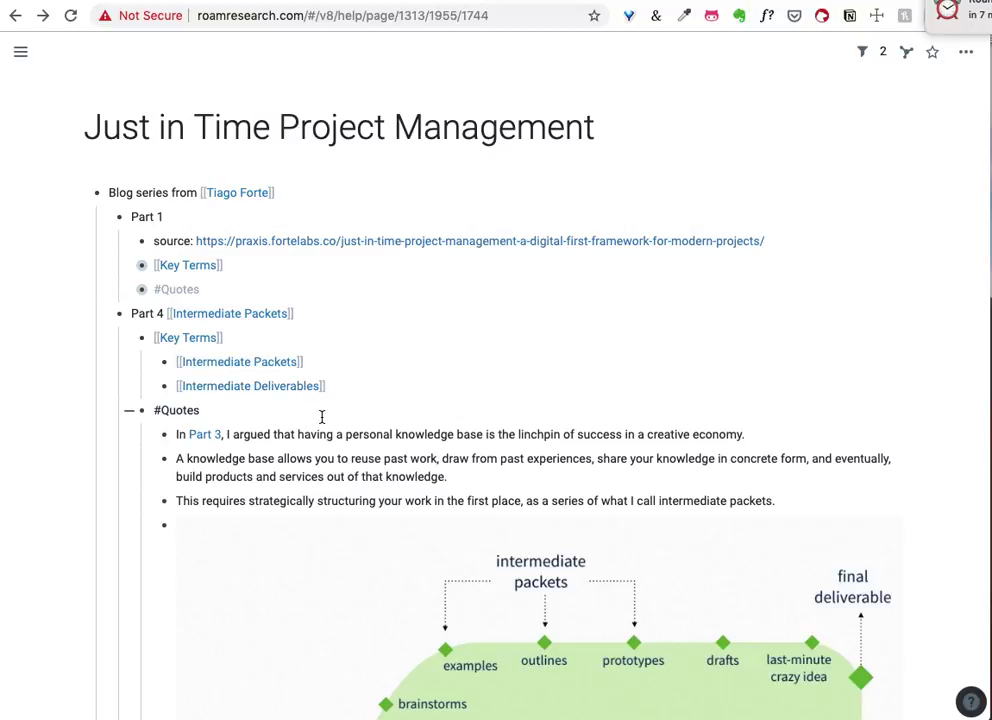
shift+click(274, 392)
click(945, 124)
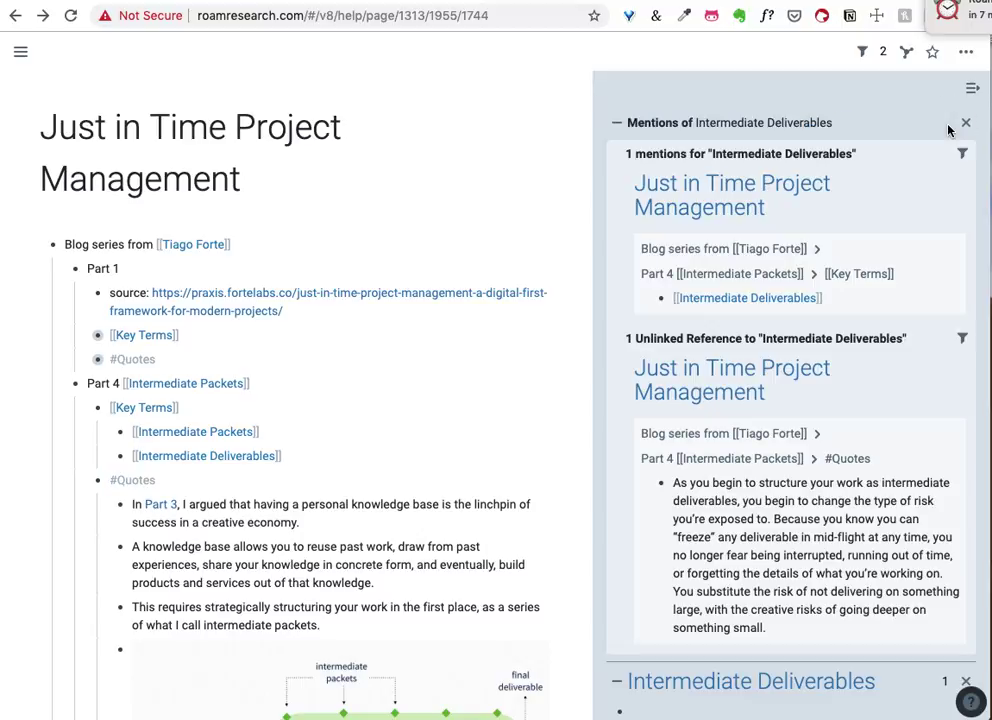
click(617, 155)
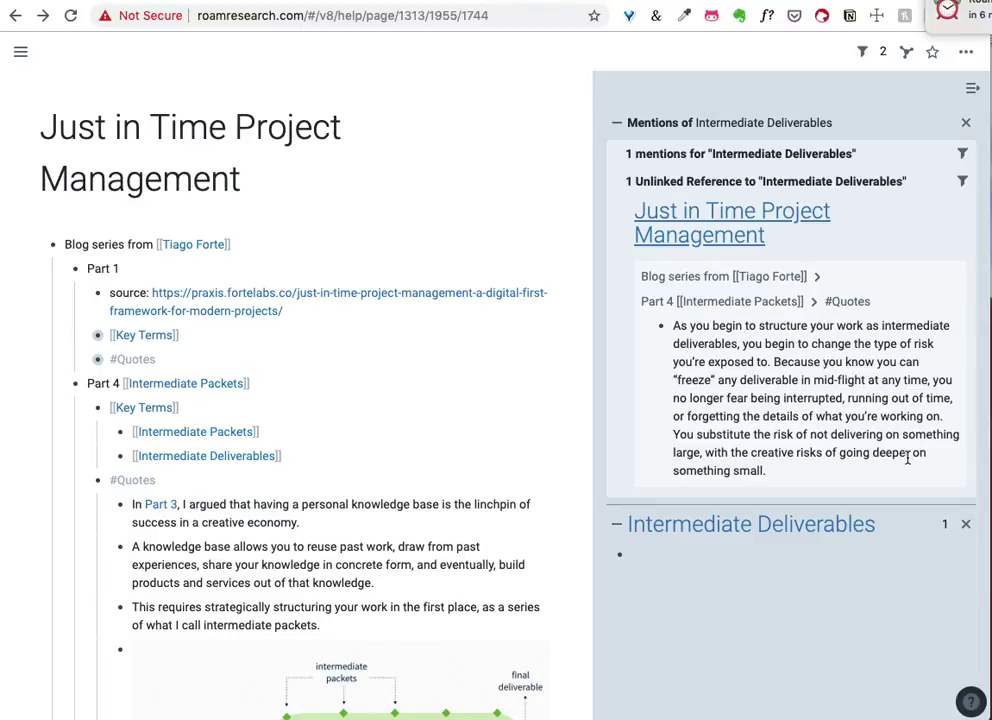
Add an empty bullet nested under the intermediate packets diagram in Part 4's #Quotes
scroll(407, 653, down, 3)
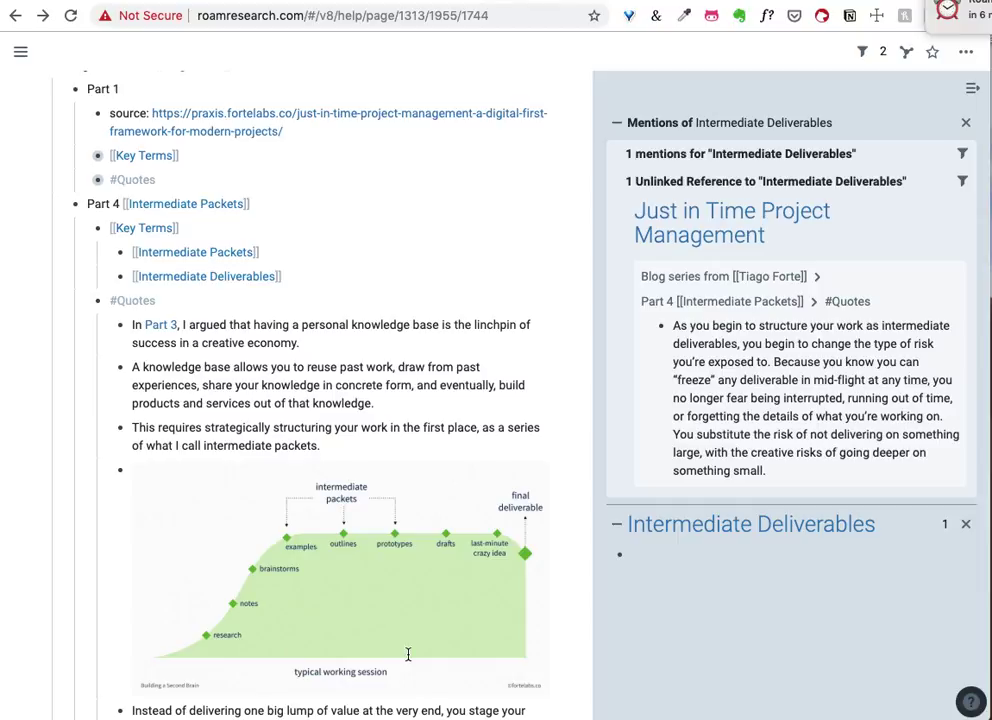
scroll(408, 654, down, 3)
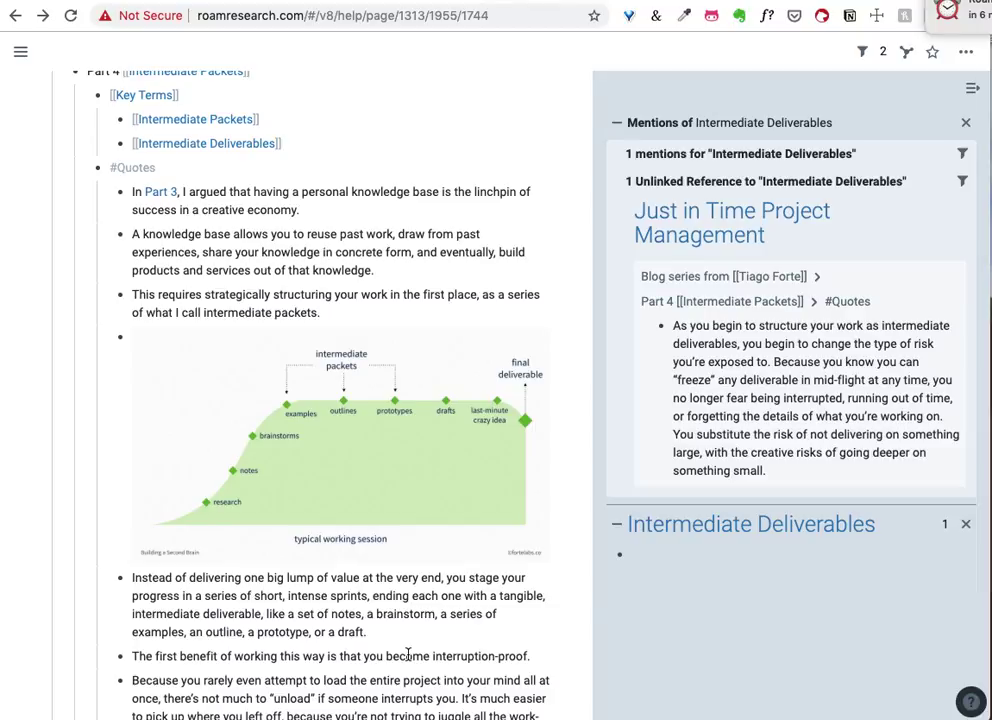
click(352, 319)
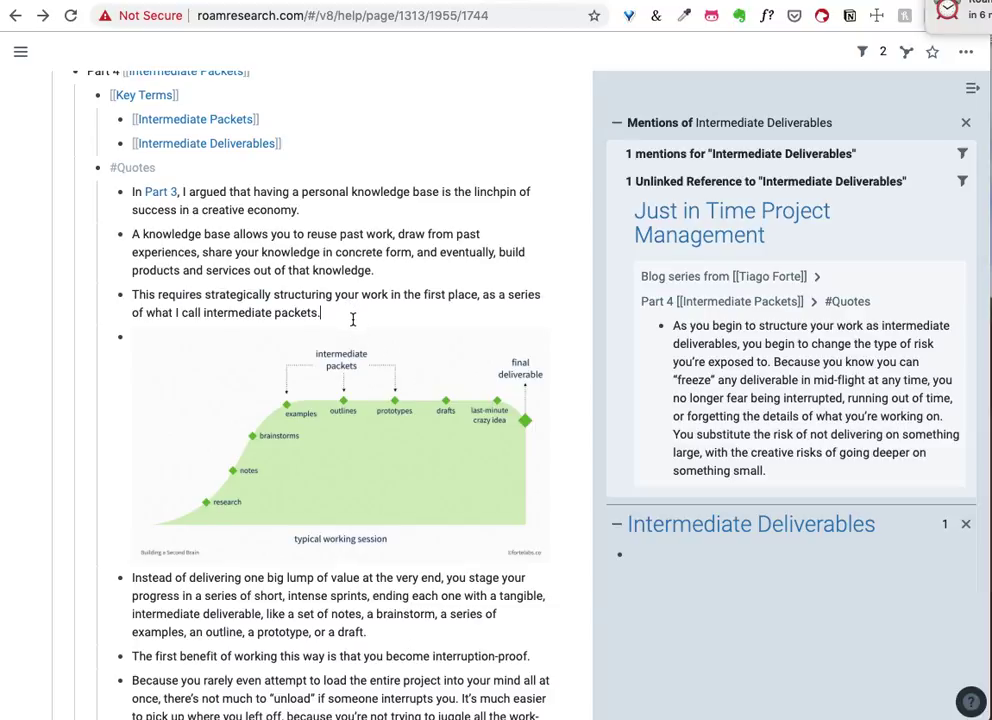
key(Down)
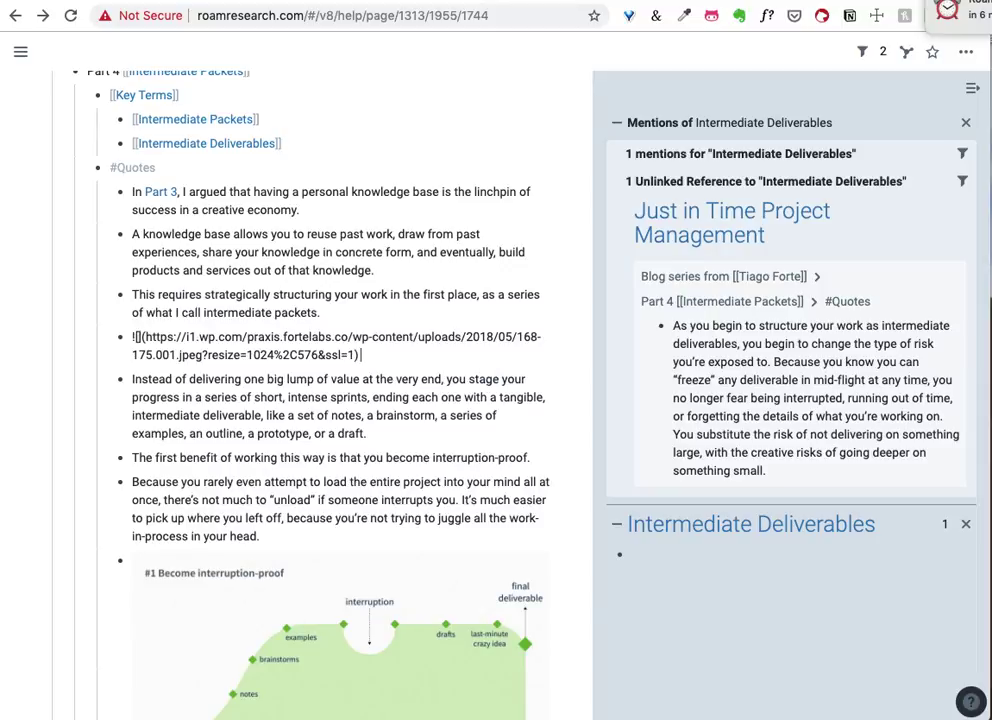
key(Up)
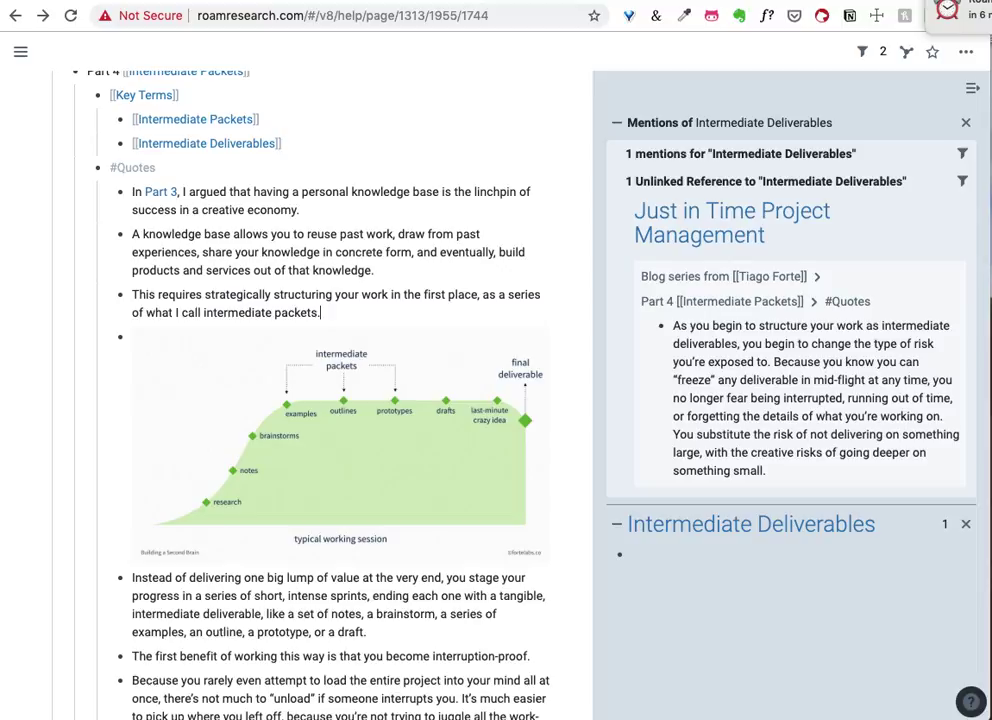
key(Down)
key(Down)
key(Down)
key(Down)
key(Down)
key(Down)
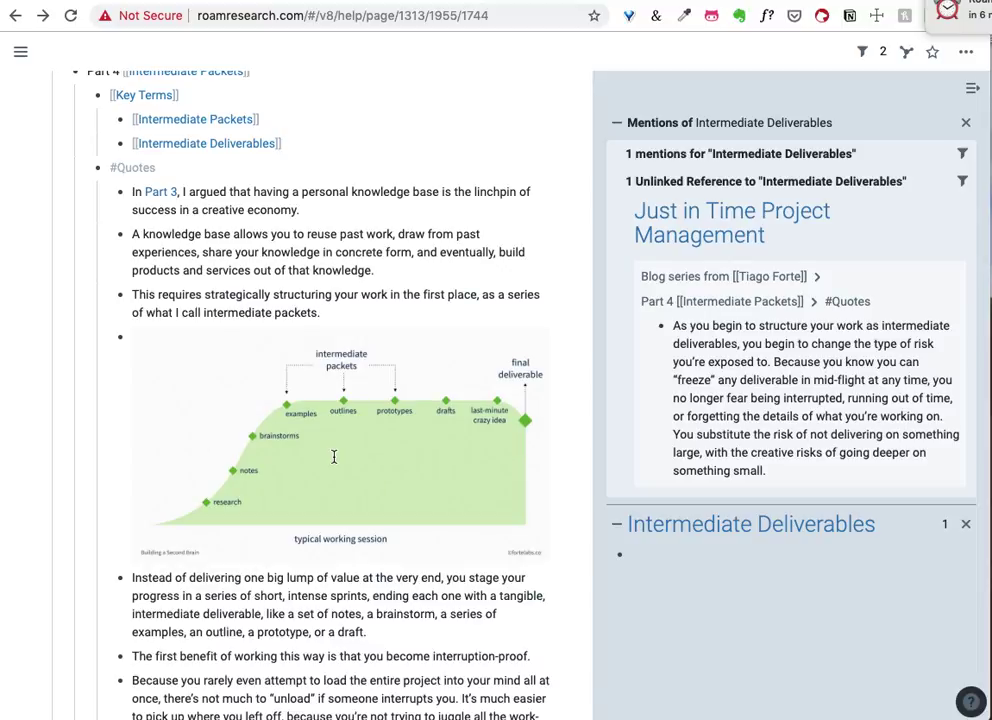
click(360, 309)
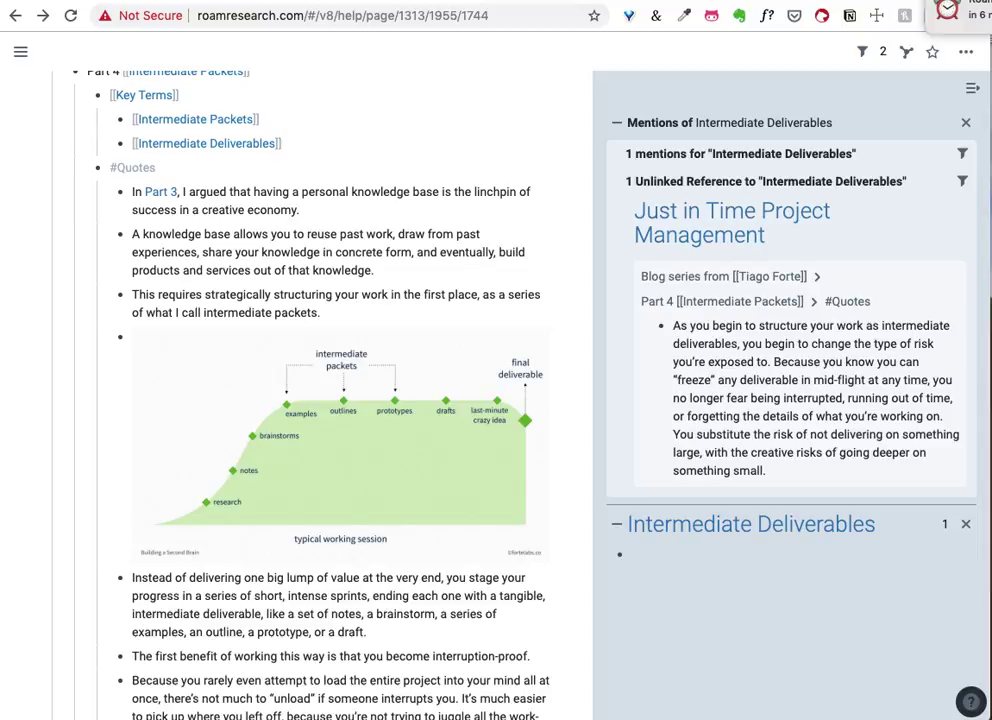
key(Down)
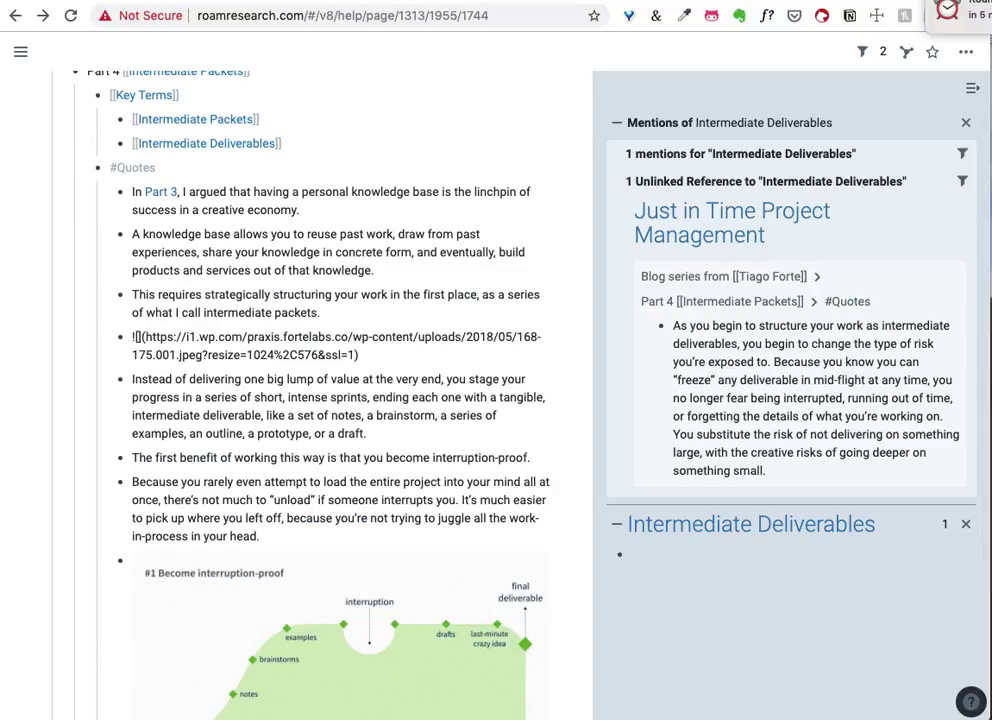
key(Return)
key(Tab)
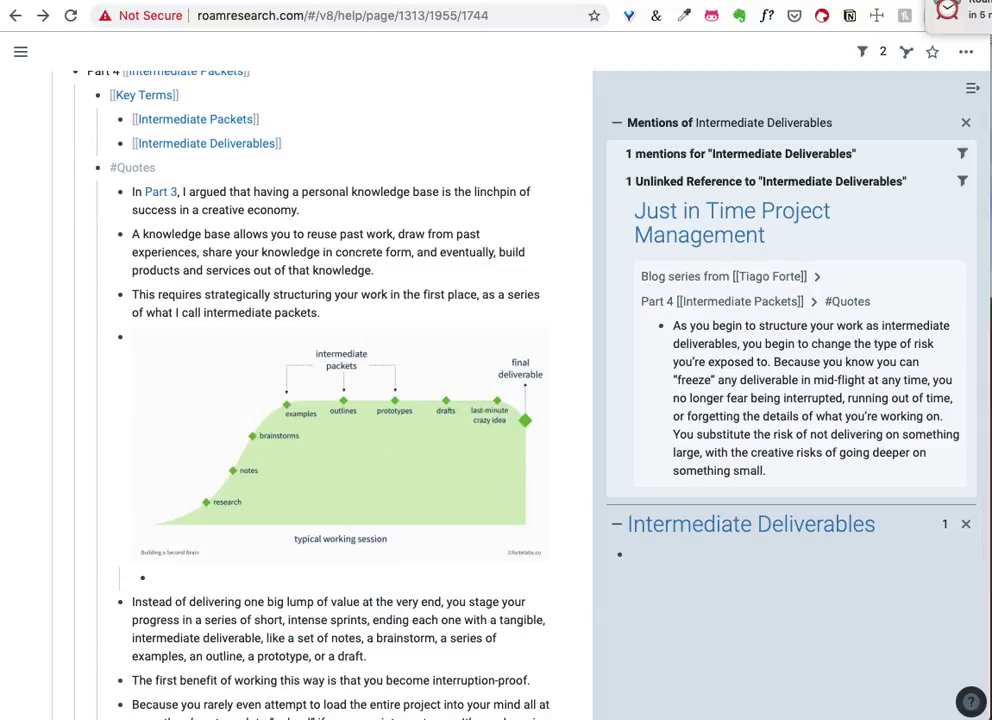
text(Remi)
key(BackSpace)
key(BackSpace)
key(BackSpace)
key(BackSpace)
text(Refere)
key(BackSpace)
key(BackSpace)
key(BackSpace)
key(BackSpace)
key(BackSpace)
key(BackSpace)
Make the nested bullet under the diagram a TODO reading "reference in [[Roam for Zettlekasting]]"
text(/t)
key(Return)
text(refer)
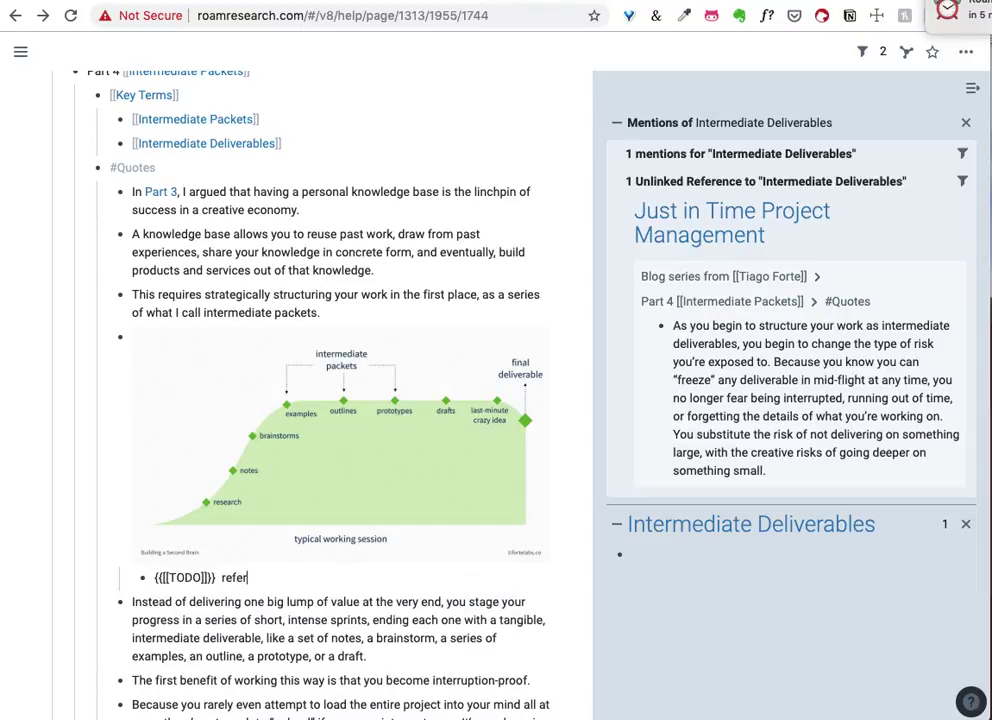
text(ence in [[Roam for)
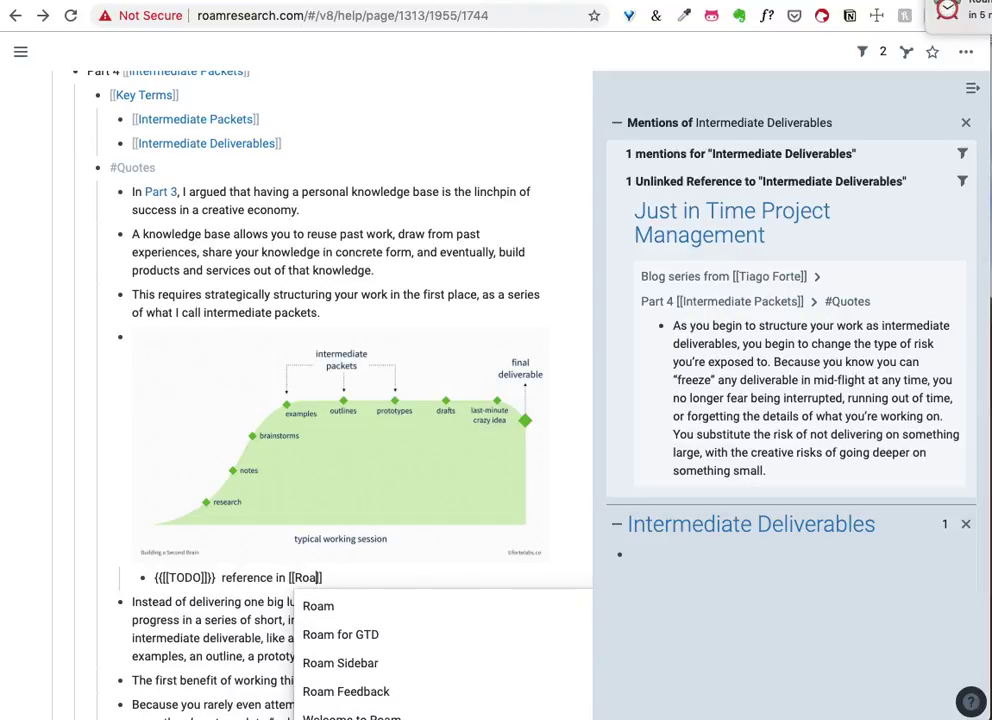
key(Return)
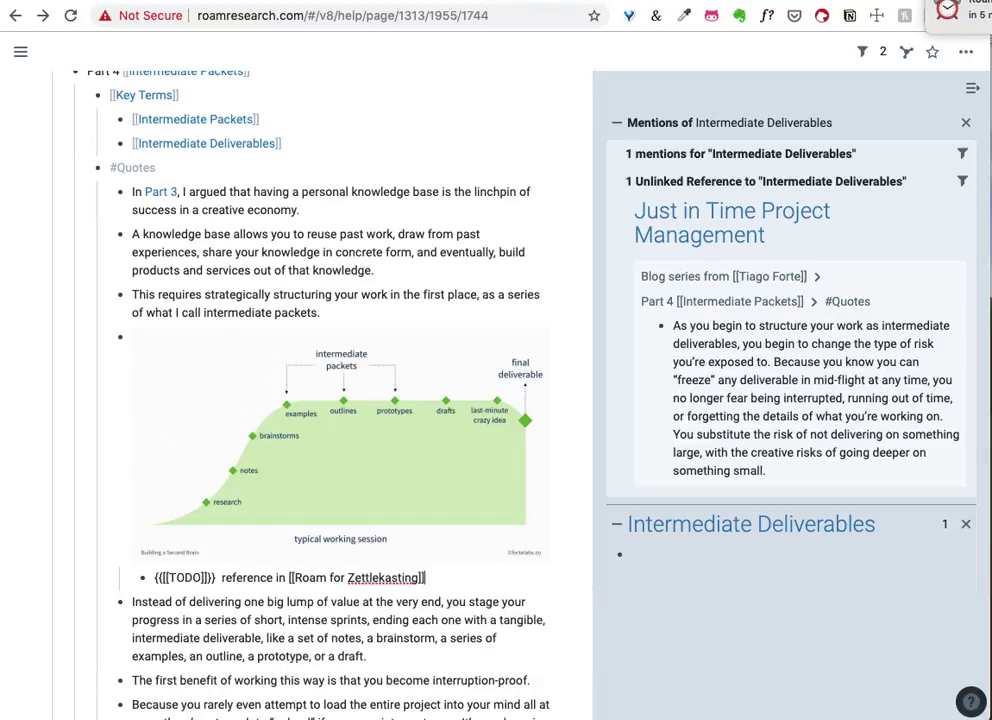
click(295, 617)
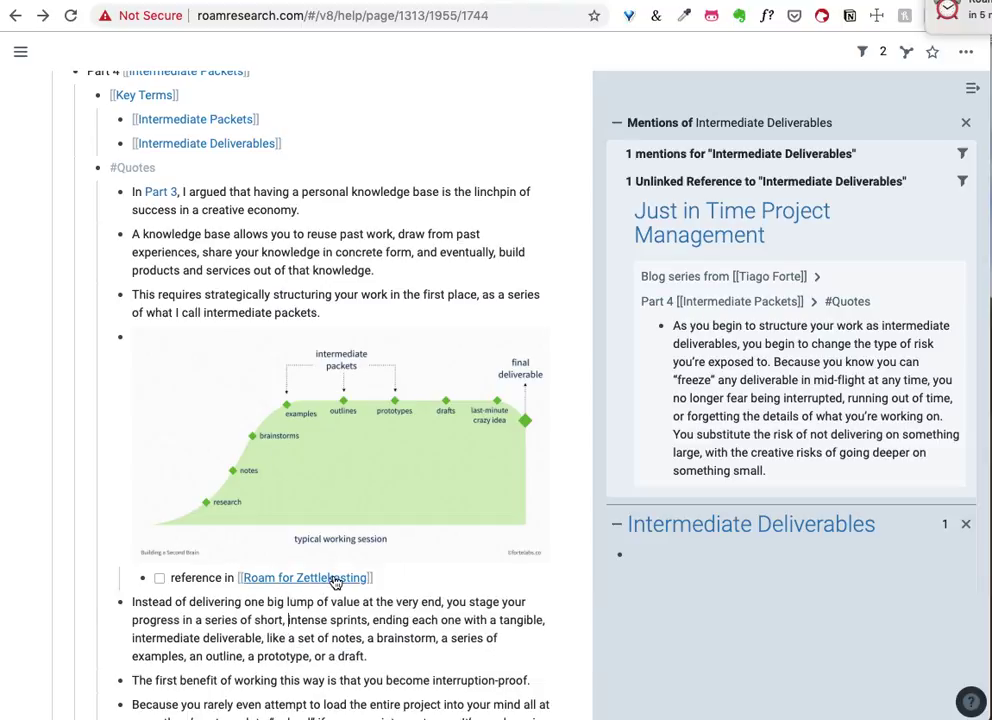
Open the Roam for Zettlekasting page in the side pane and skim through its content
shift+click(336, 582)
scroll(758, 343, down, 3)
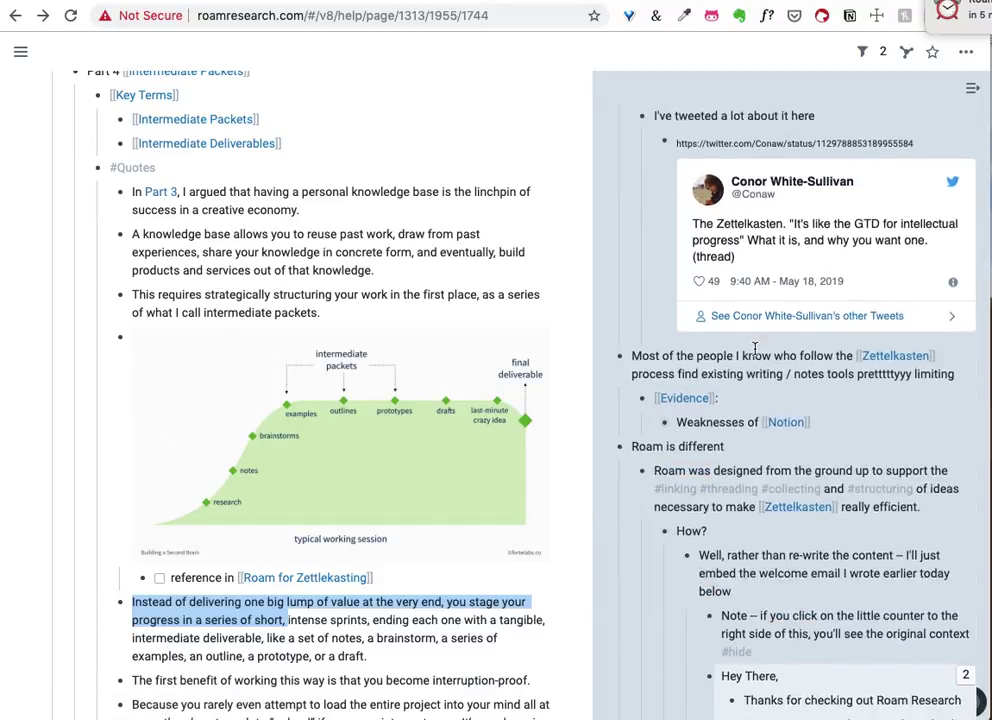
scroll(755, 347, down, 20)
scroll(755, 347, up, 20)
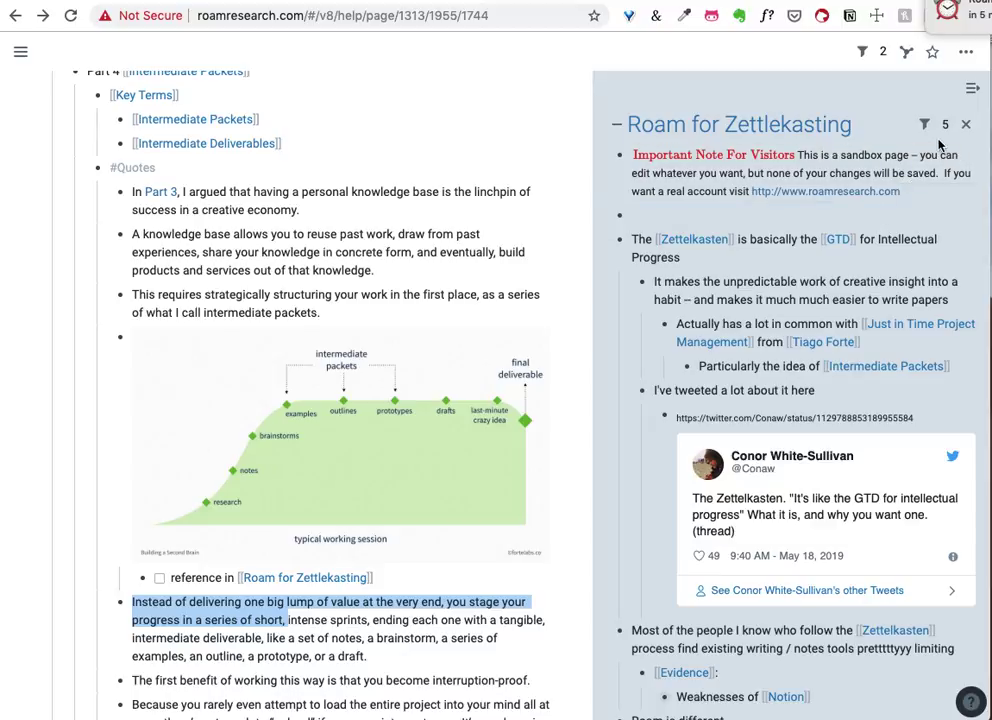
Show the mentions of Roam for Zettlekasting and expand the diagram context above the TODO in its Just in Time Project Management reference
click(945, 124)
scroll(877, 361, down, 4)
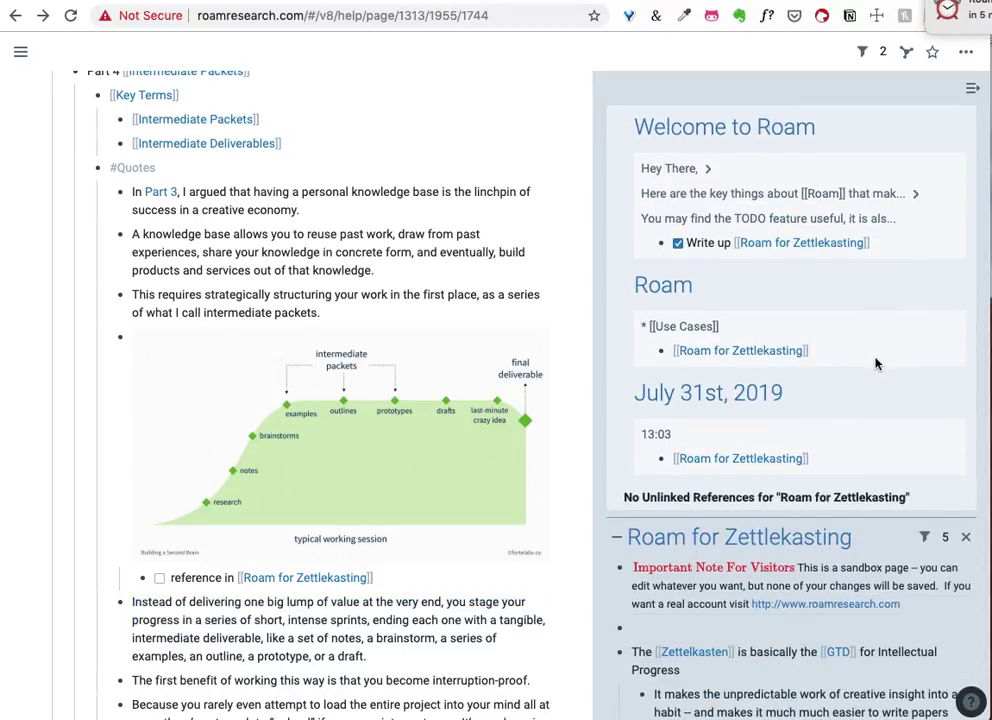
scroll(877, 361, up, 3)
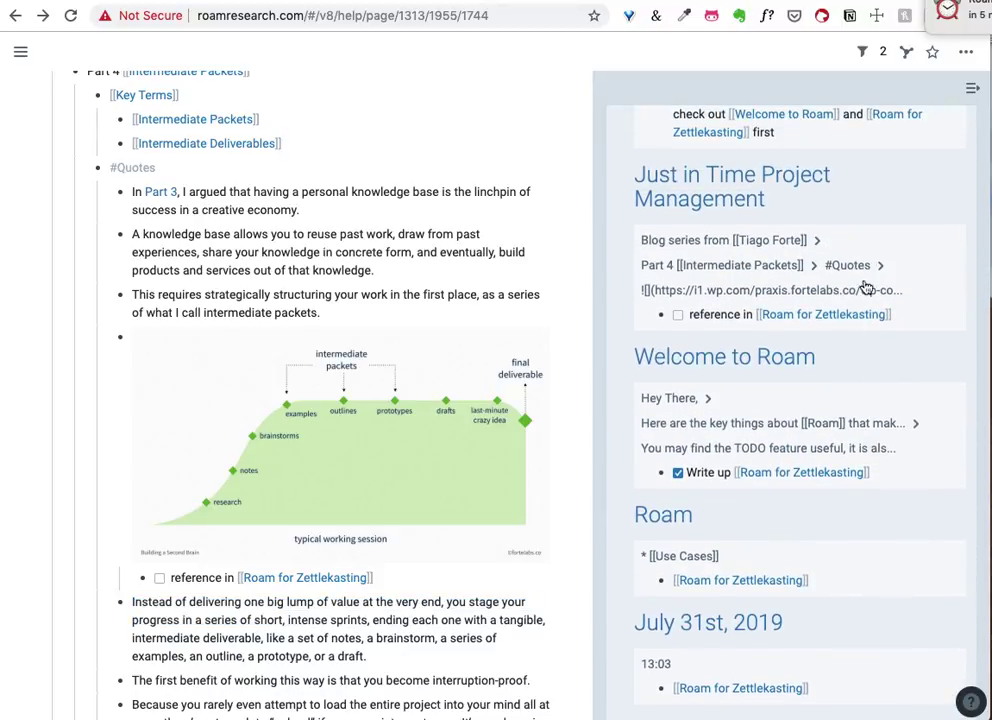
click(815, 289)
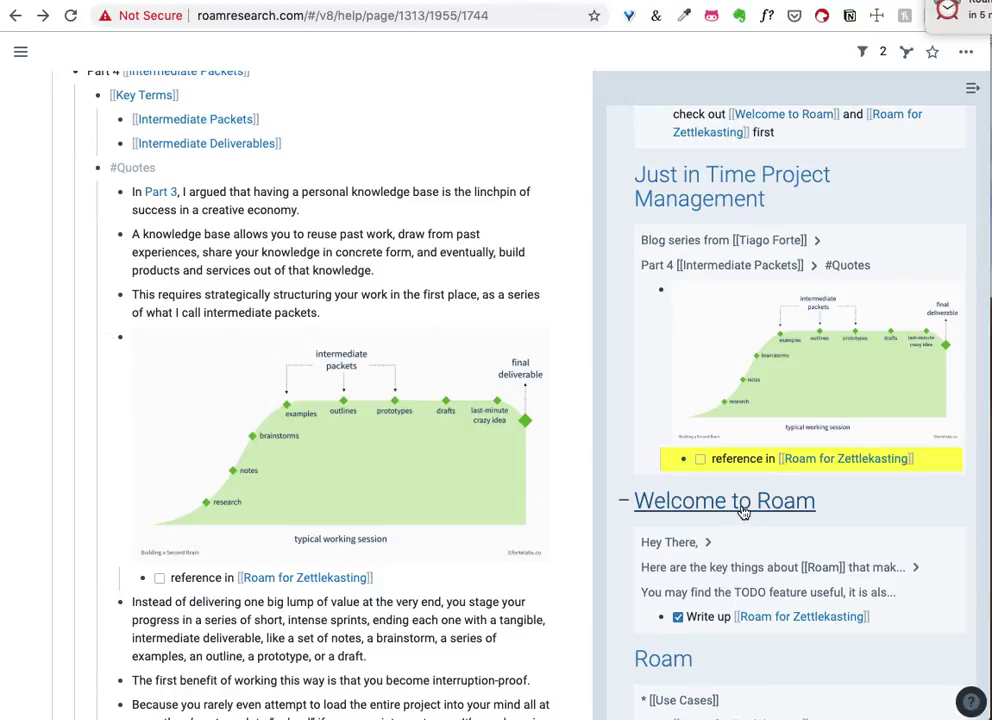
Open Roam for Zettlekasting as the main page, keeping its mentions with the diagram beside it
scroll(743, 512, down, 6)
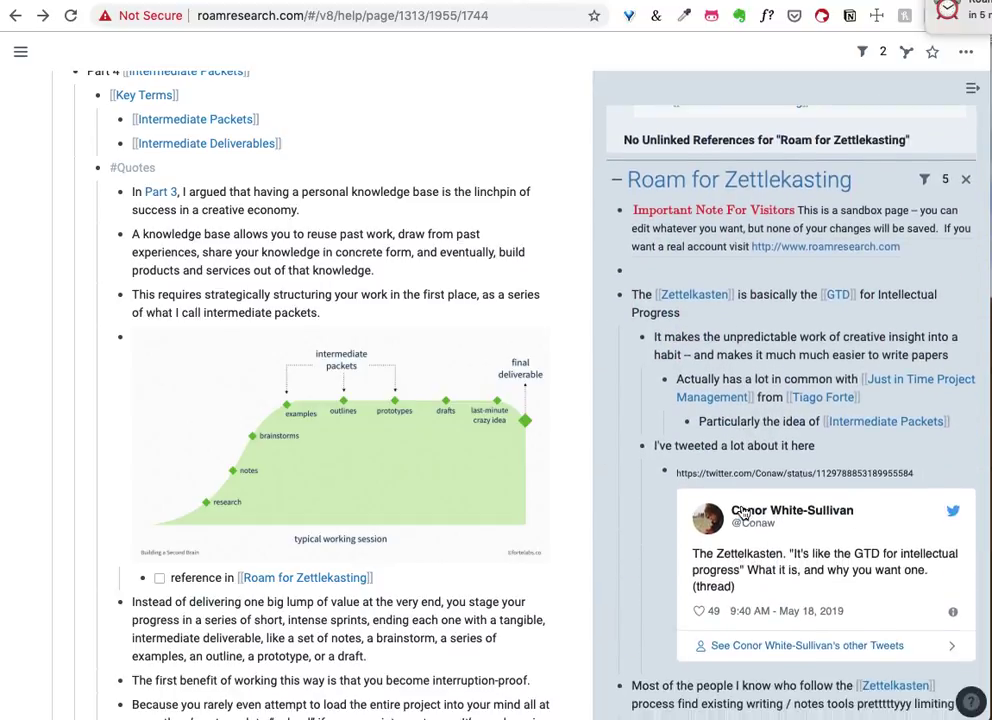
click(725, 337)
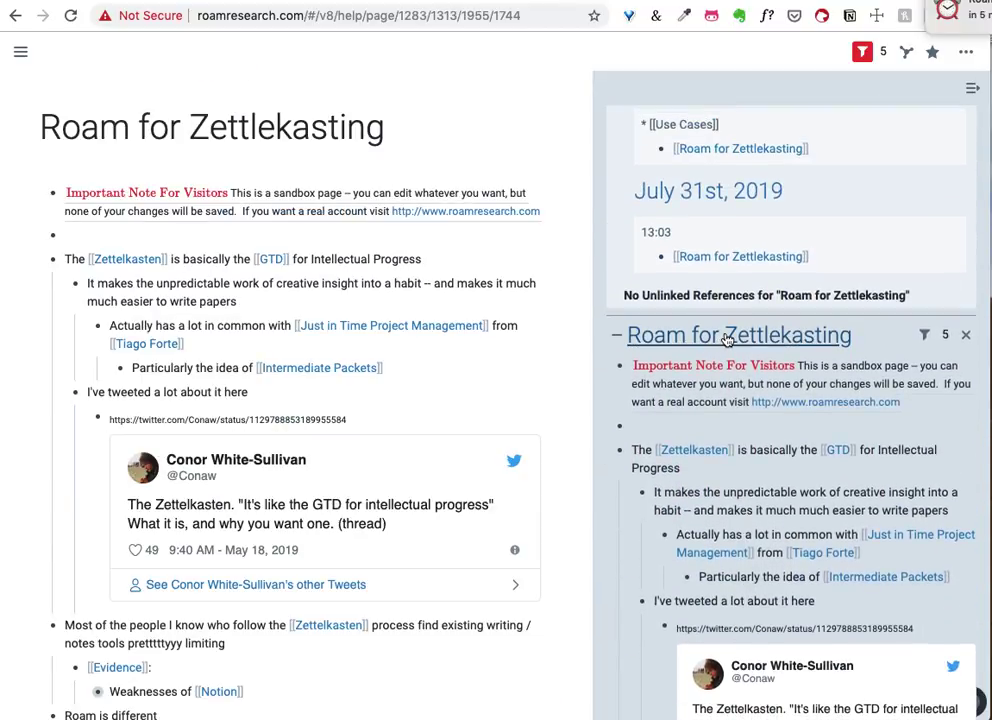
scroll(837, 323, up, 5)
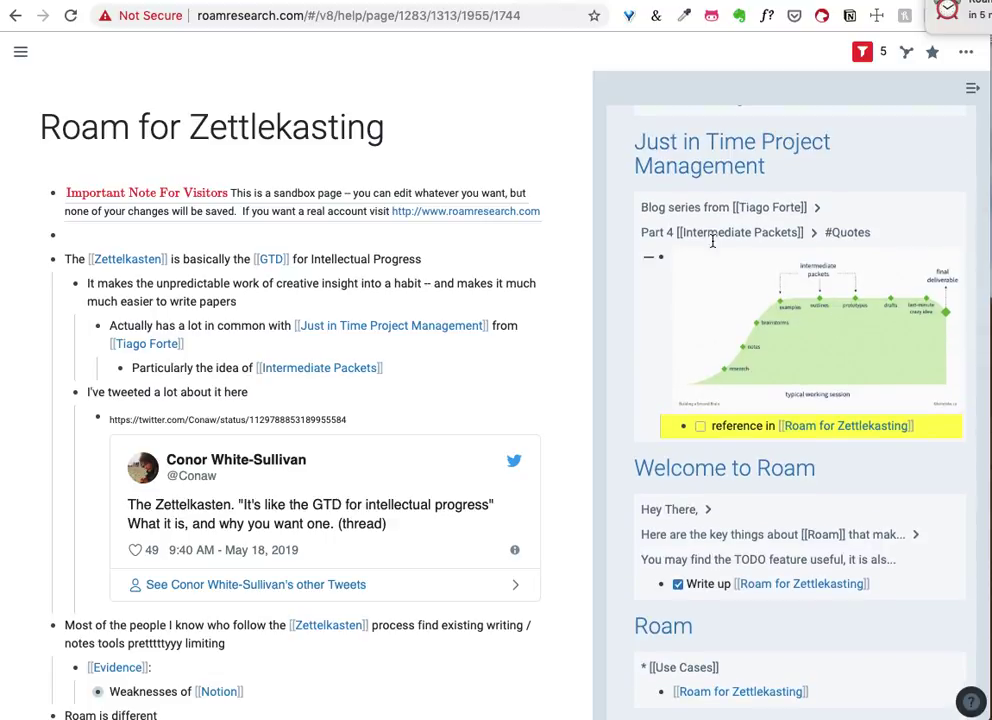
scroll(405, 421, down, 5)
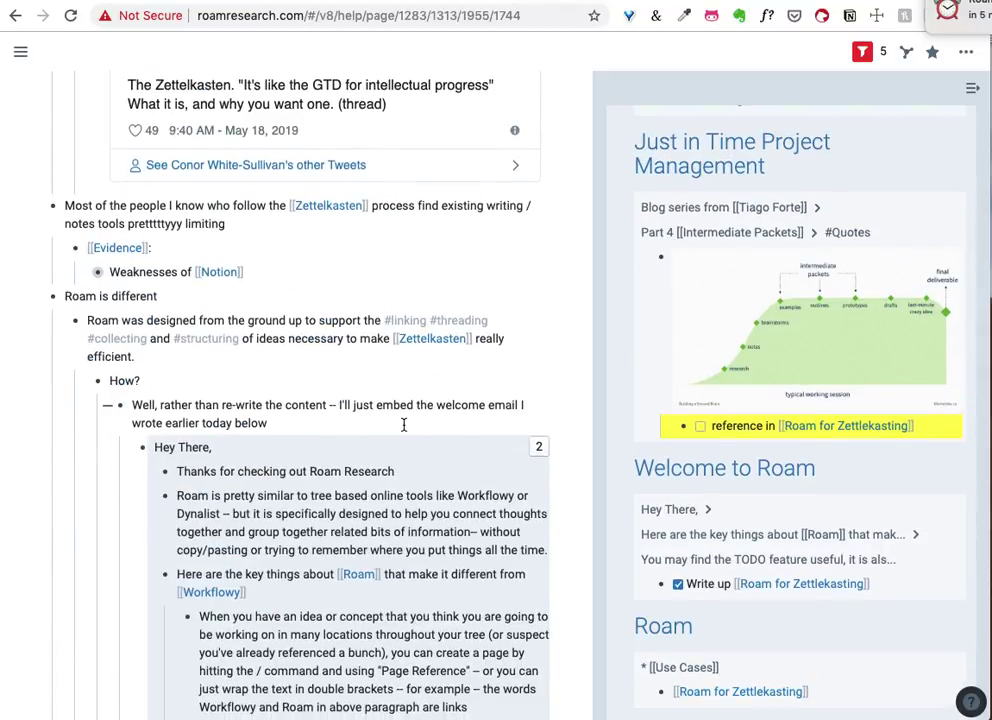
click(84, 276)
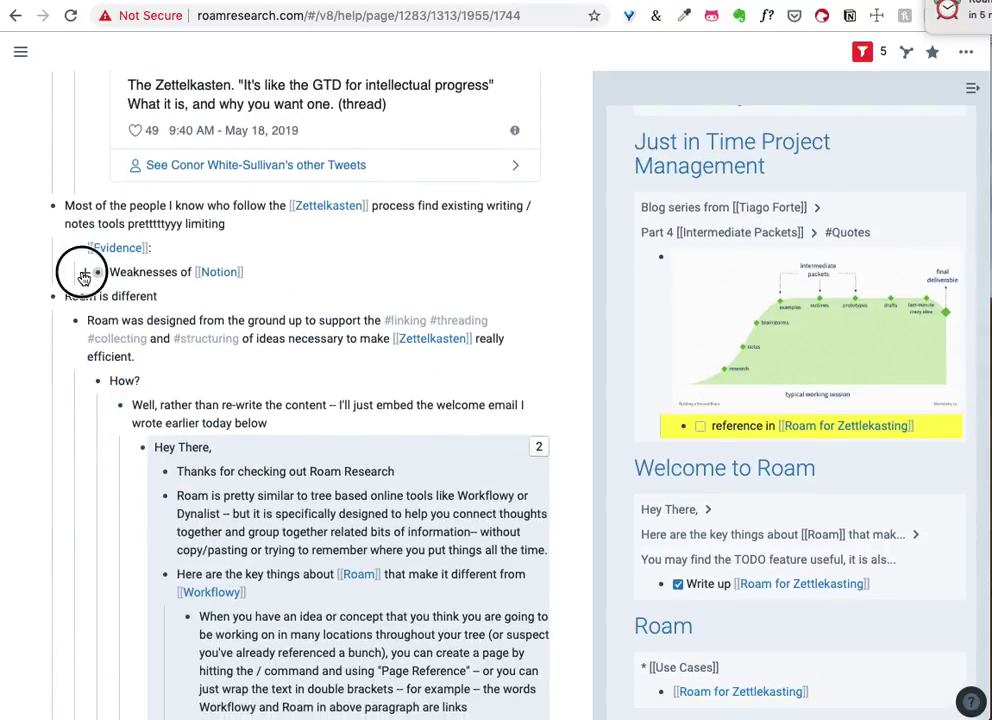
click(84, 276)
scroll(131, 246, up, 3)
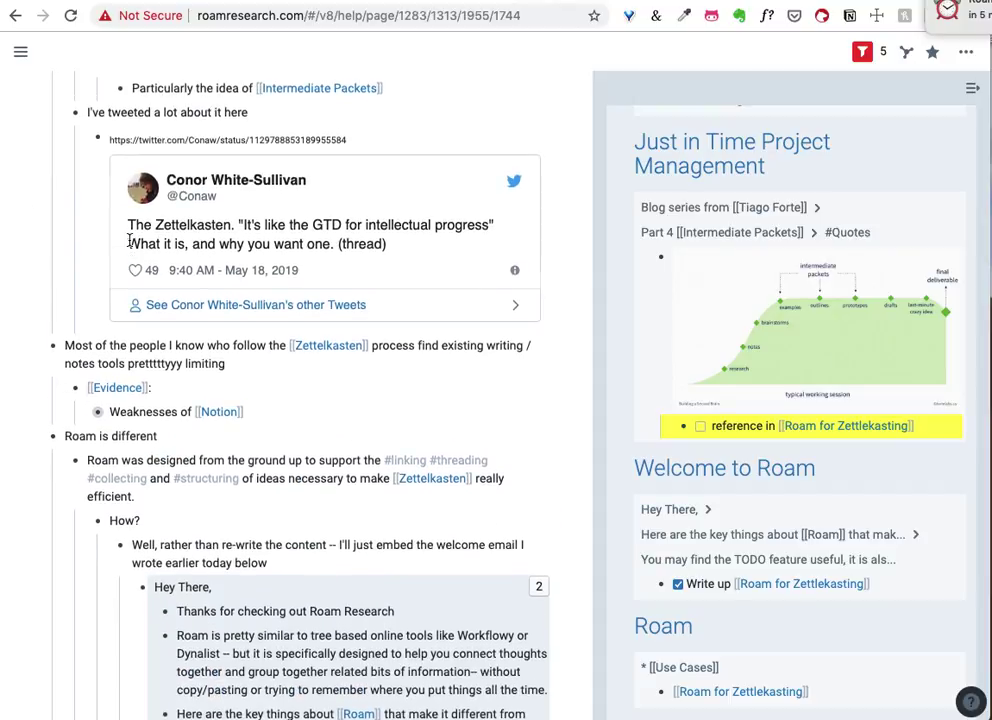
Nest a block reference to the "Instead of delivering one big lump of value" quote under "Particularly the idea of [[Intermediate Packets]]"
scroll(131, 246, up, 1)
click(427, 232)
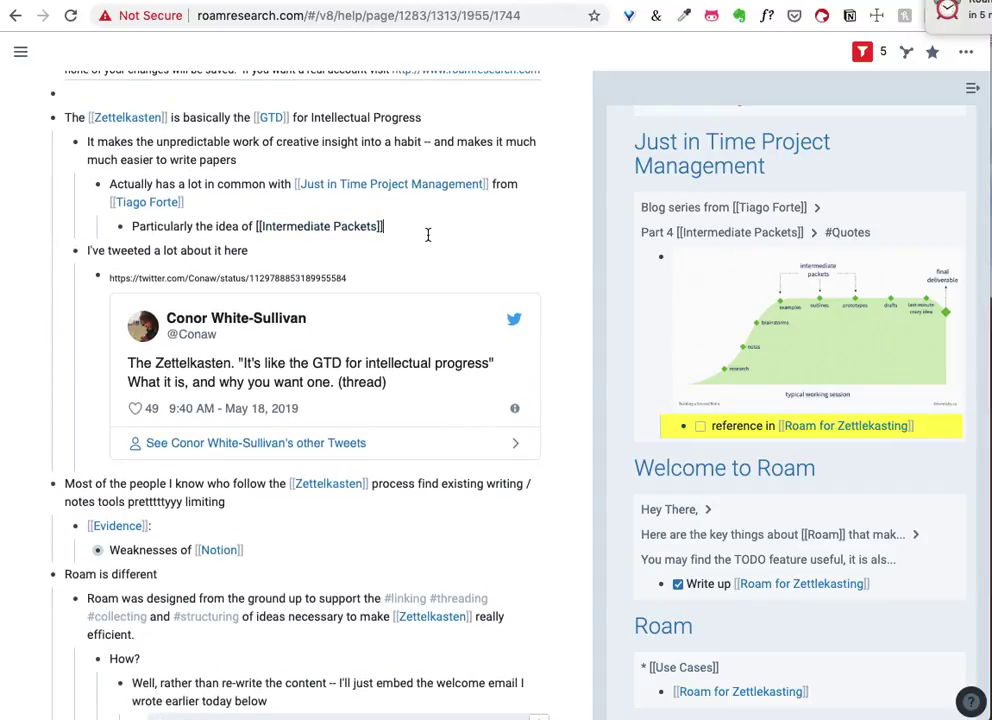
key(Return)
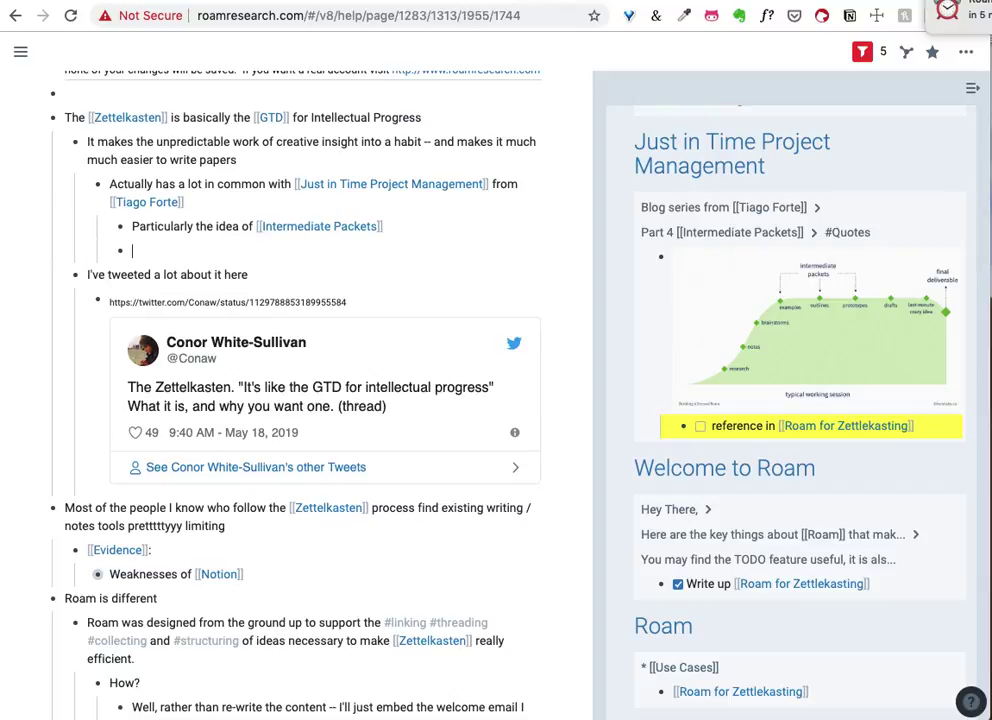
key(Tab)
text((()
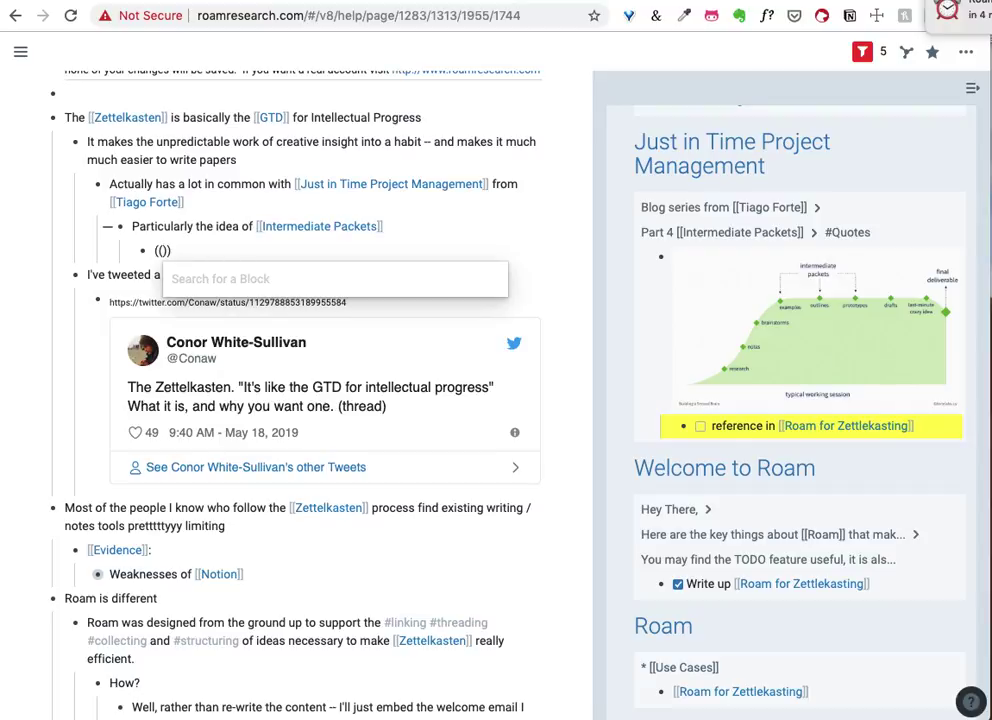
text(interm)
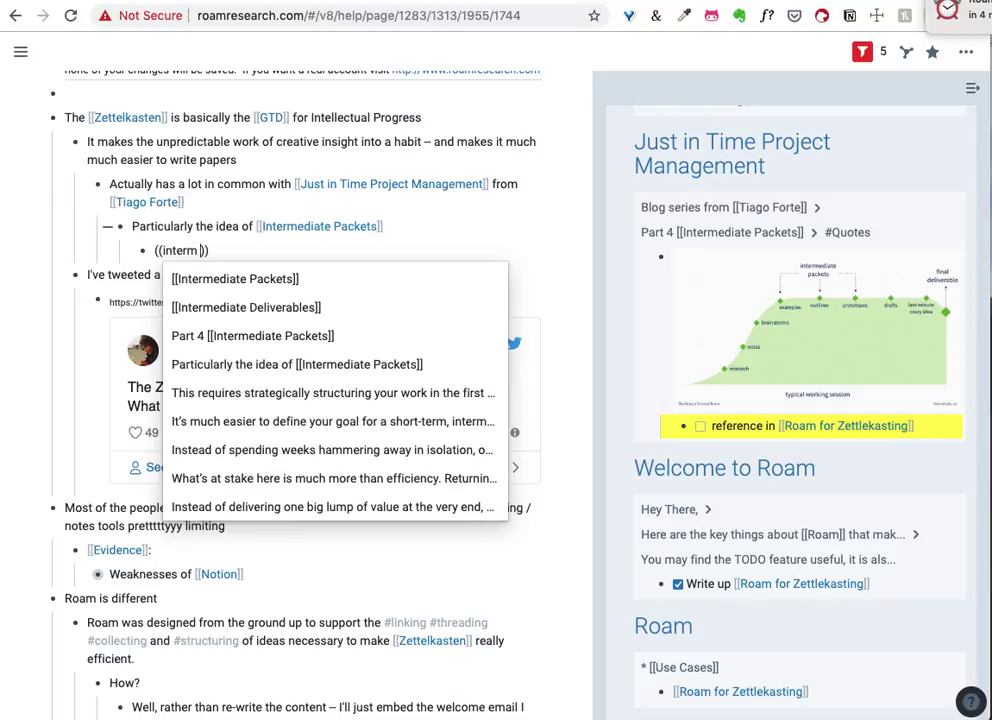
text( deli)
key(Down)
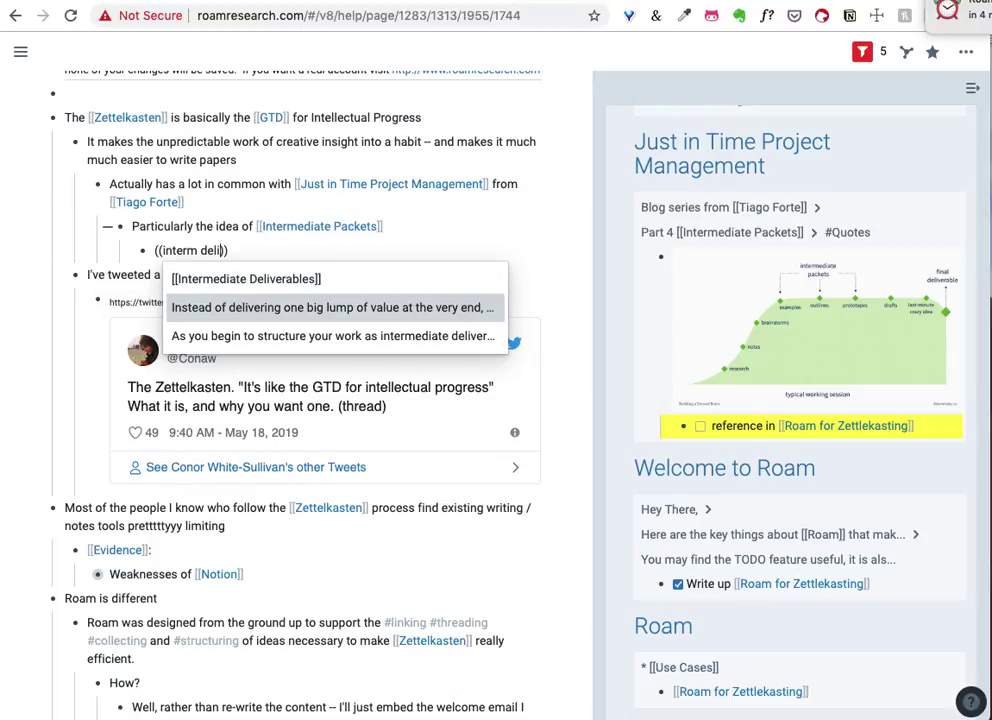
key(Return)
key(Return)
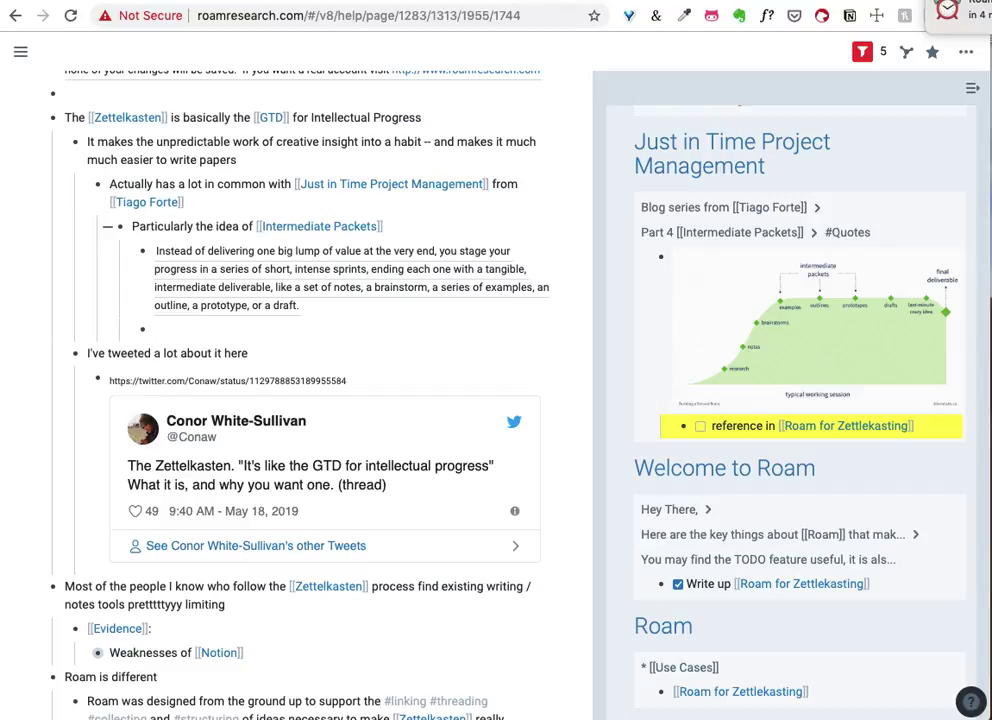
Copy the block reference of the intermediate packets diagram and paste it into the bullet below the referenced quote
right_click(660, 259)
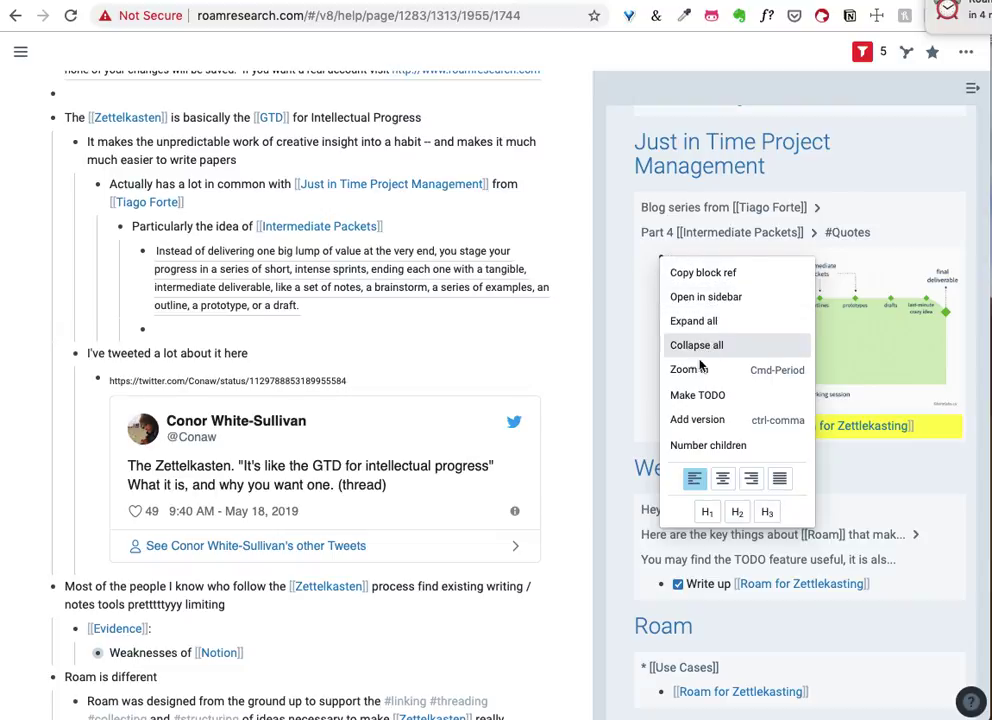
click(703, 273)
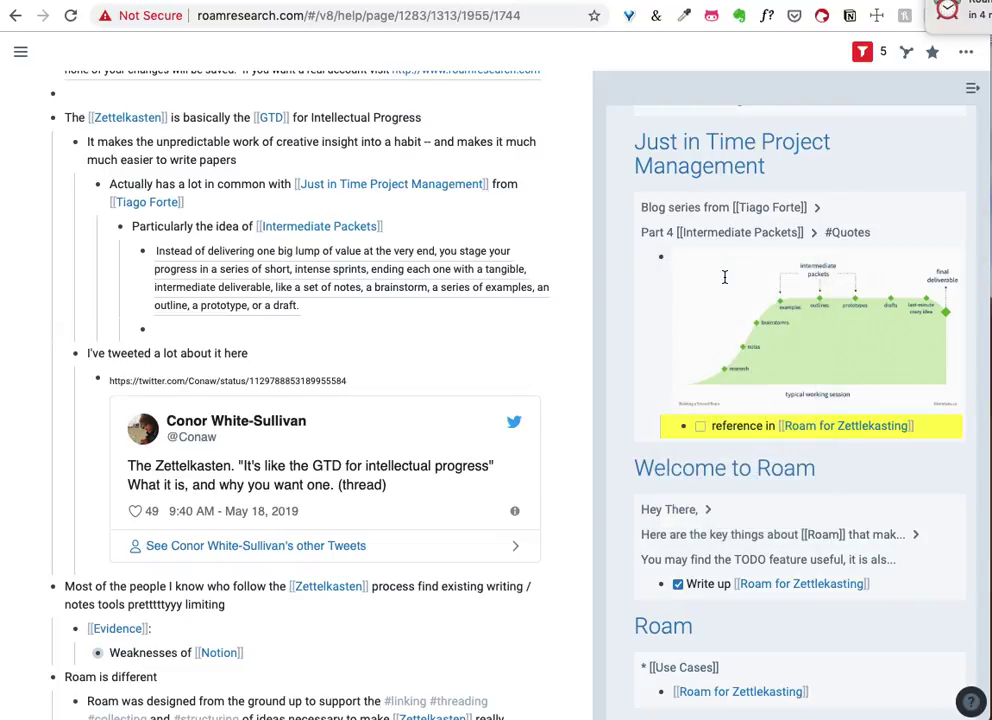
click(194, 331)
key(ctrl+v)
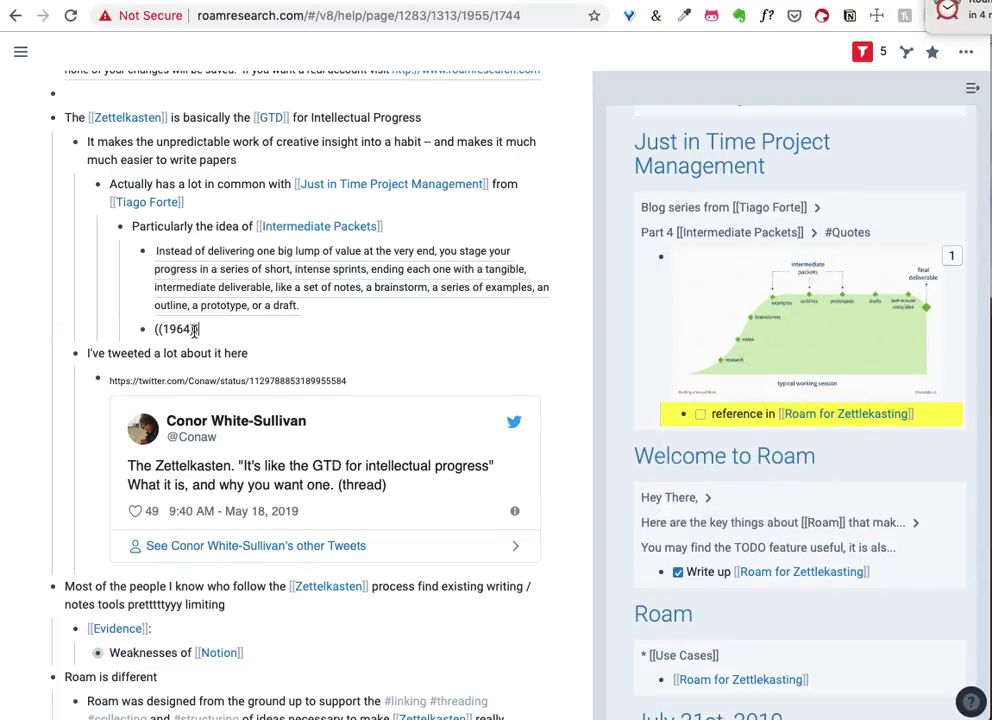
key(Return)
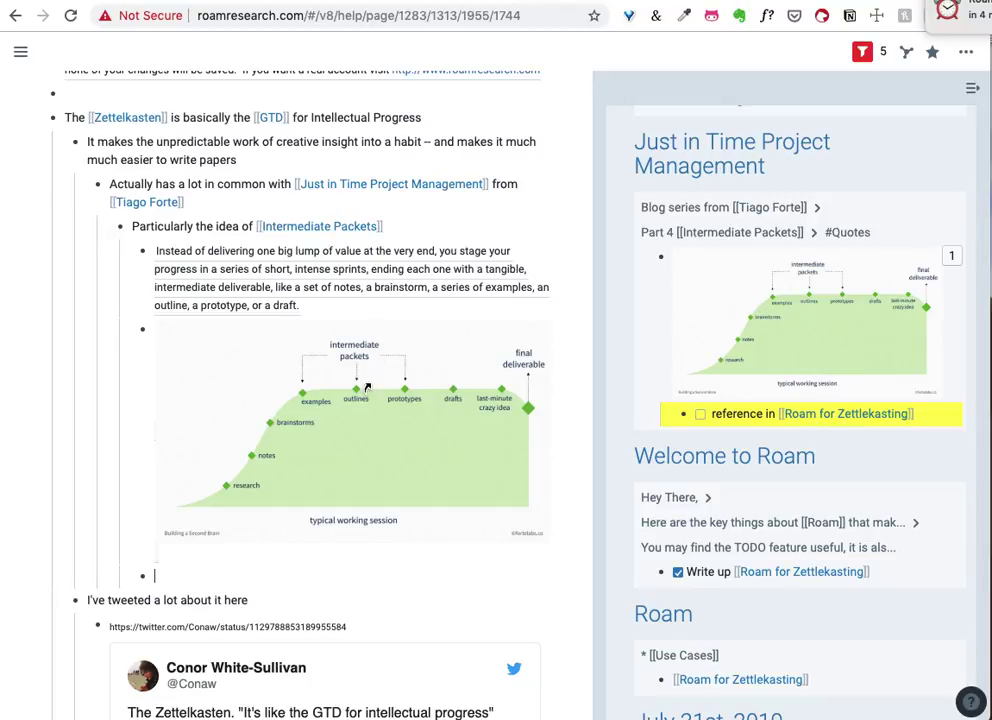
Start the bullet below the diagram with "The core idea of [[Intermediate Deliverables]] is you want to produce concrete things"
text(The core idea of Intermedi)
key(BackSpace)
key(BackSpace)
key(BackSpace)
key(BackSpace)
key(BackSpace)
key(BackSpace)
key(BackSpace)
key(BackSpace)
key(BackSpace)
text([[Inter)
key(Down)
key(Return)
text(is you want to produce concrete things that w)
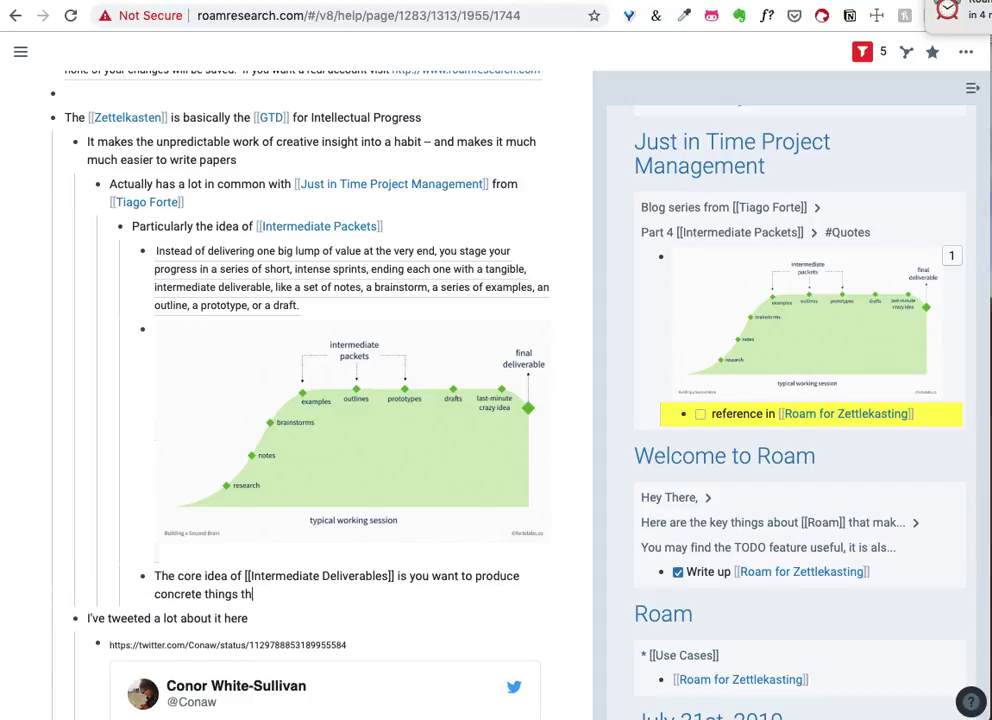
Complete the core idea sentence with "at each step on your way to a large project"
key(BackSpace)
key(BackSpace)
key(BackSpace)
key(BackSpace)
key(BackSpace)
key(BackSpace)
text(at each s)
text(tep on your)
text( way to a)
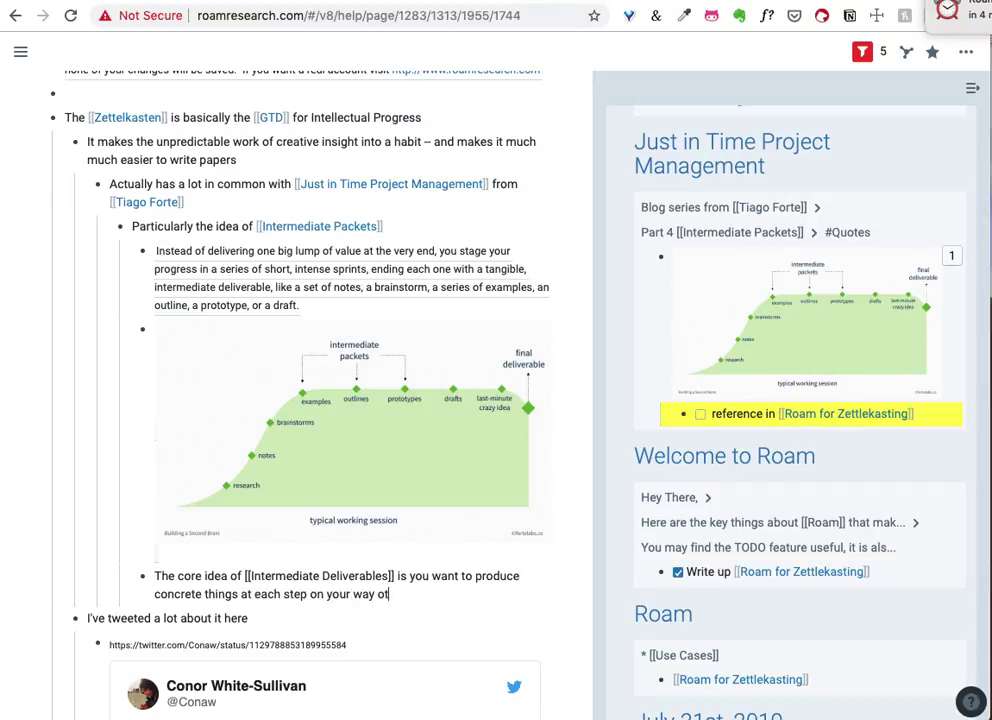
key(BackSpace)
key(BackSpace)
text(a l)
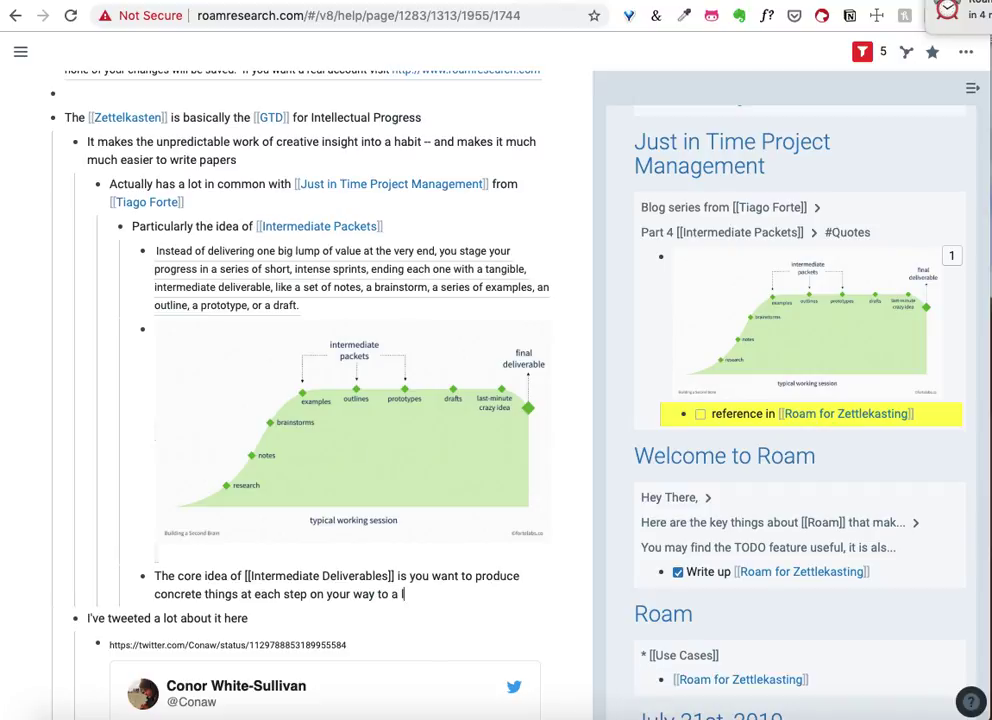
text(arge probect)
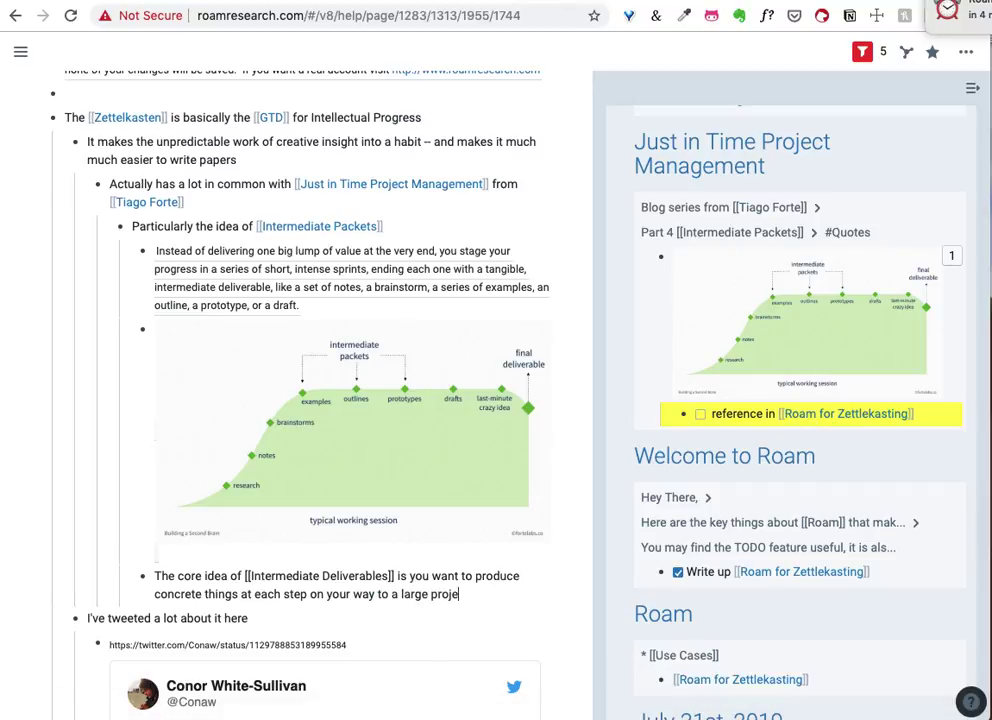
Nest a bullet under the core idea reading "Zettlekasten cards are a great example of [[Intermediate Packets]]"
key(Return)
key(Tab)
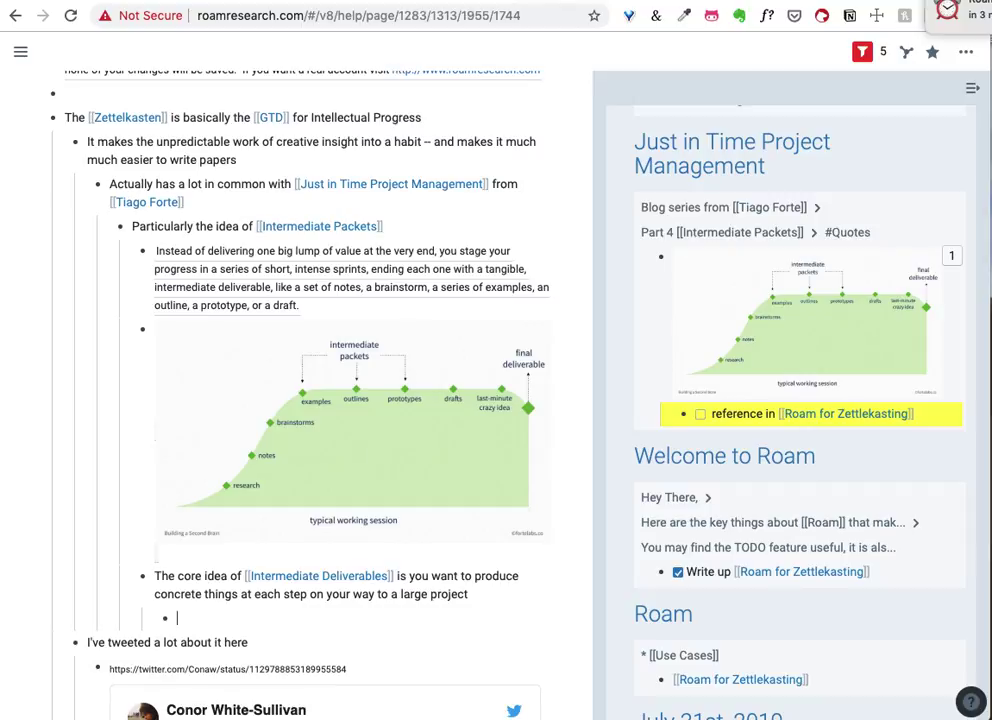
text(Zettlekasten cards ar)
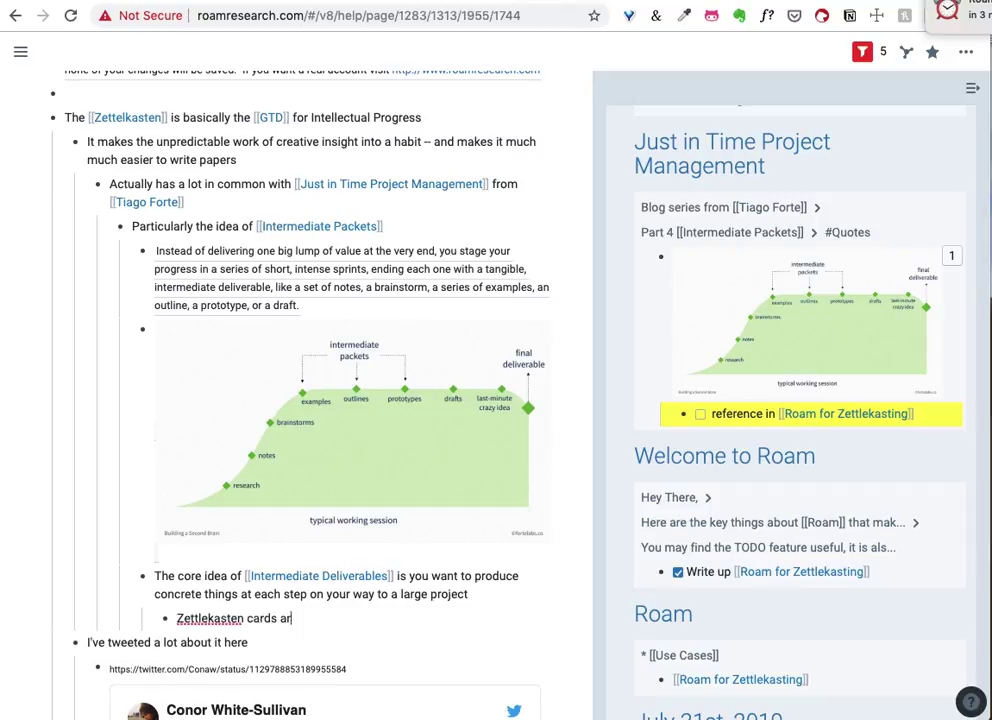
text(e a great [[Inter)
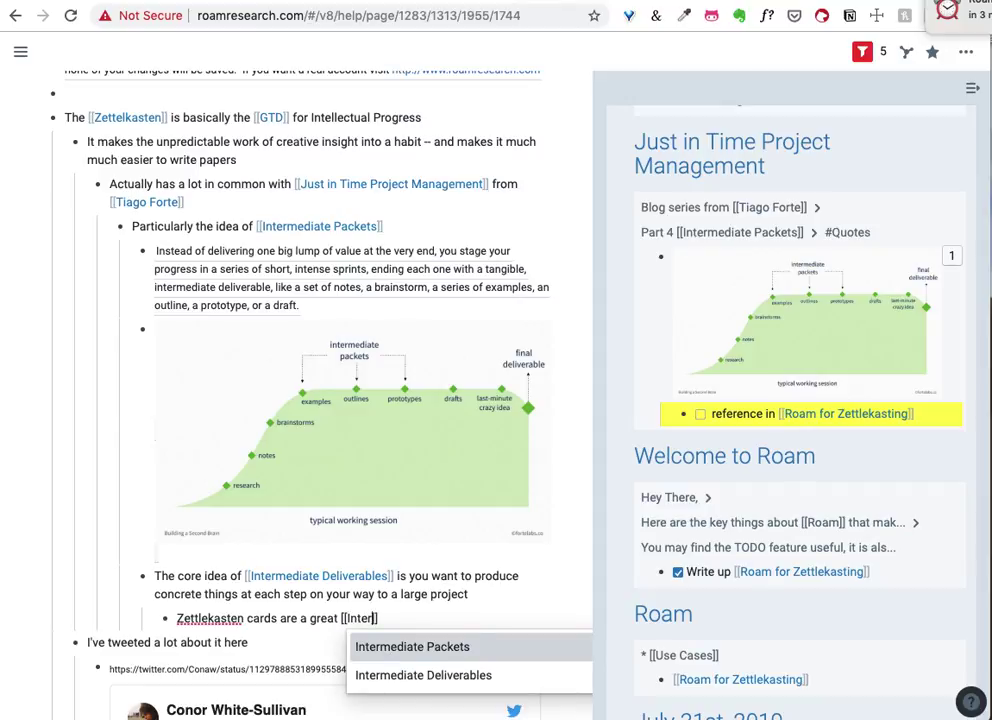
key(Return)
key(Left)
key(Left)
key(Left)
key(Left)
key(Left)
key(Left)
key(Left)
key(Left)
key(Left)
key(Left)
key(Left)
key(Left)
key(Left)
key(Left)
key(Left)
key(Left)
key(Left)
key(Left)
key(Left)
key(Left)
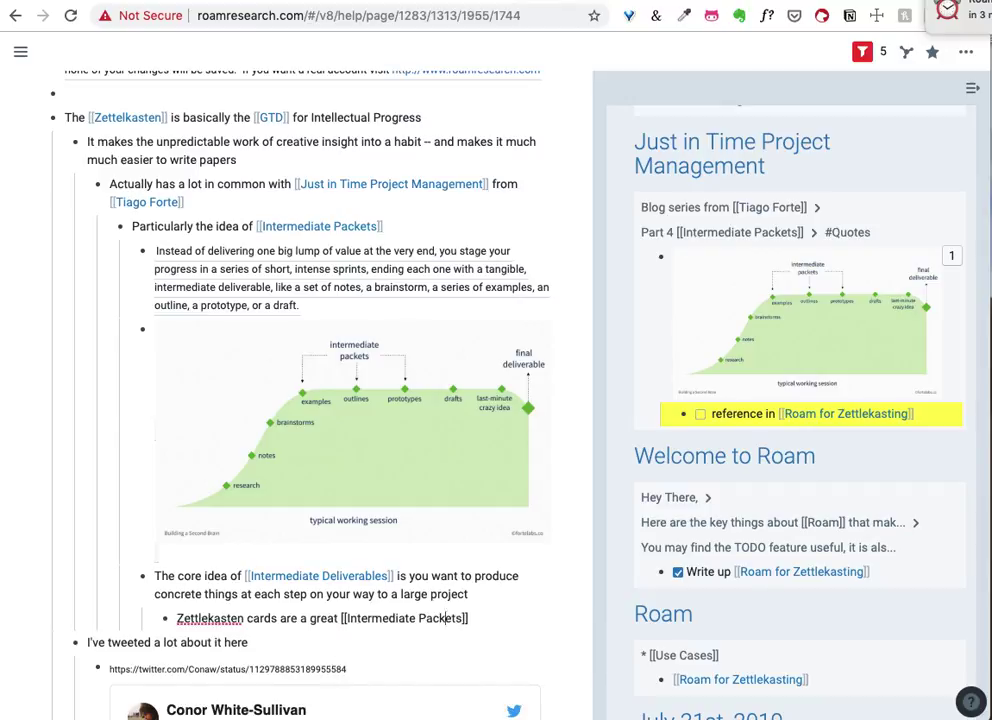
text(example of)
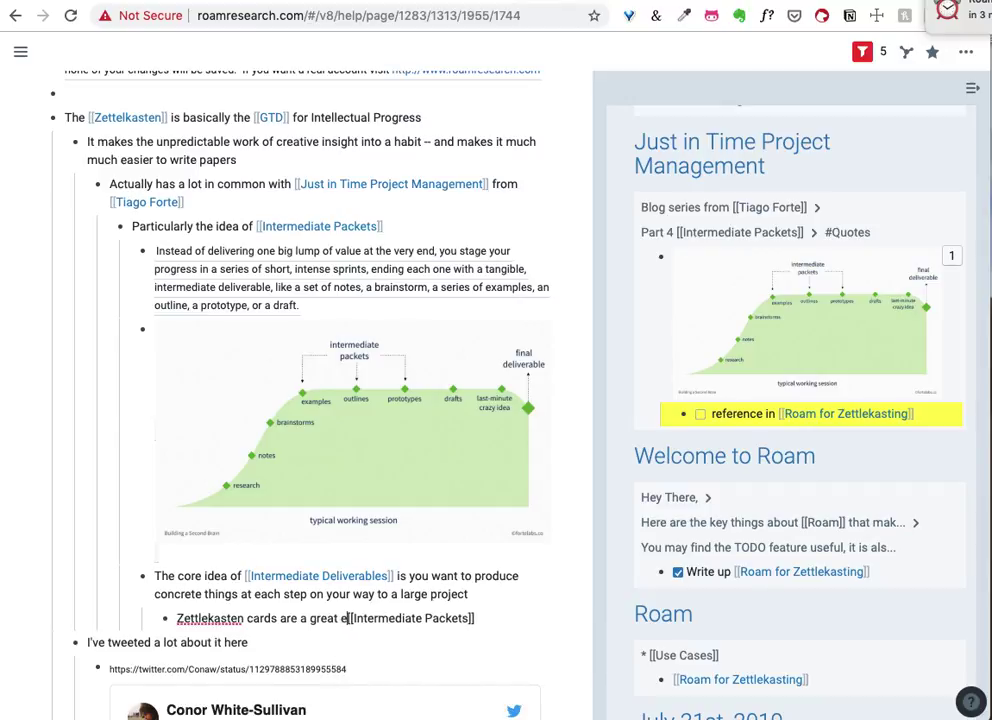
Extend the Zettlekasten cards bullet with "applied to [[Research]]" after the Intermediate Packets link and finish editing
key(Right)
key(Right)
key(Right)
key(Right)
key(Right)
key(Right)
key(Right)
key(Right)
key(Right)
key(Right)
key(Right)
key(Right)
key(Right)
key(Right)
key(Right)
key(Right)
key(Right)
key(Right)
key(Right)
key(Right)
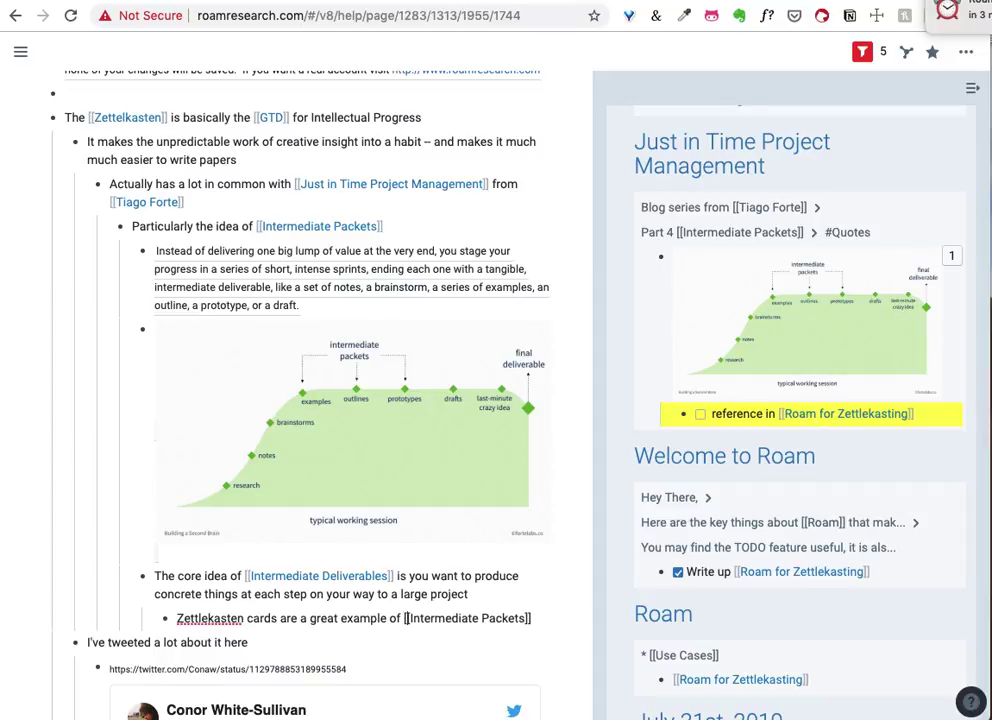
key(Right)
text(applied to )
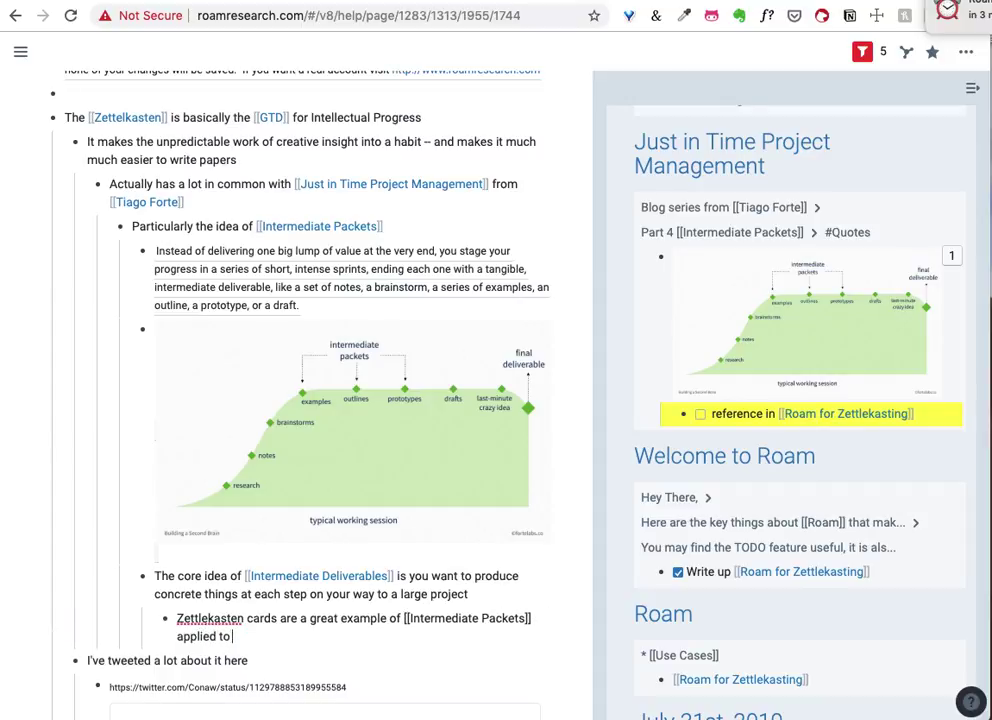
text([[Research)
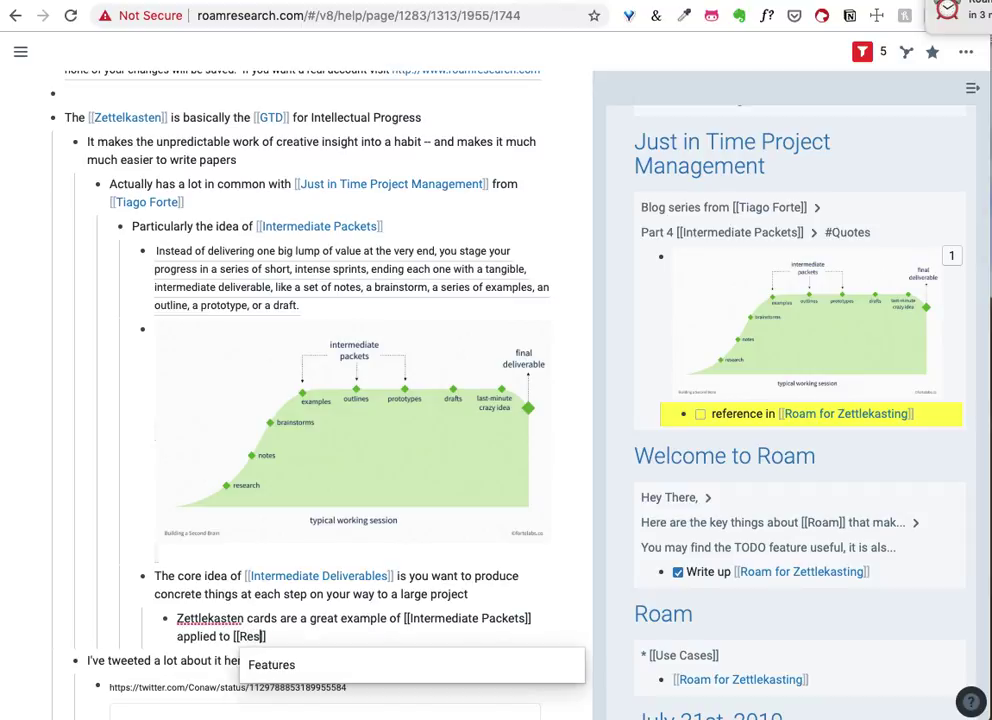
key(Right)
key(Right)
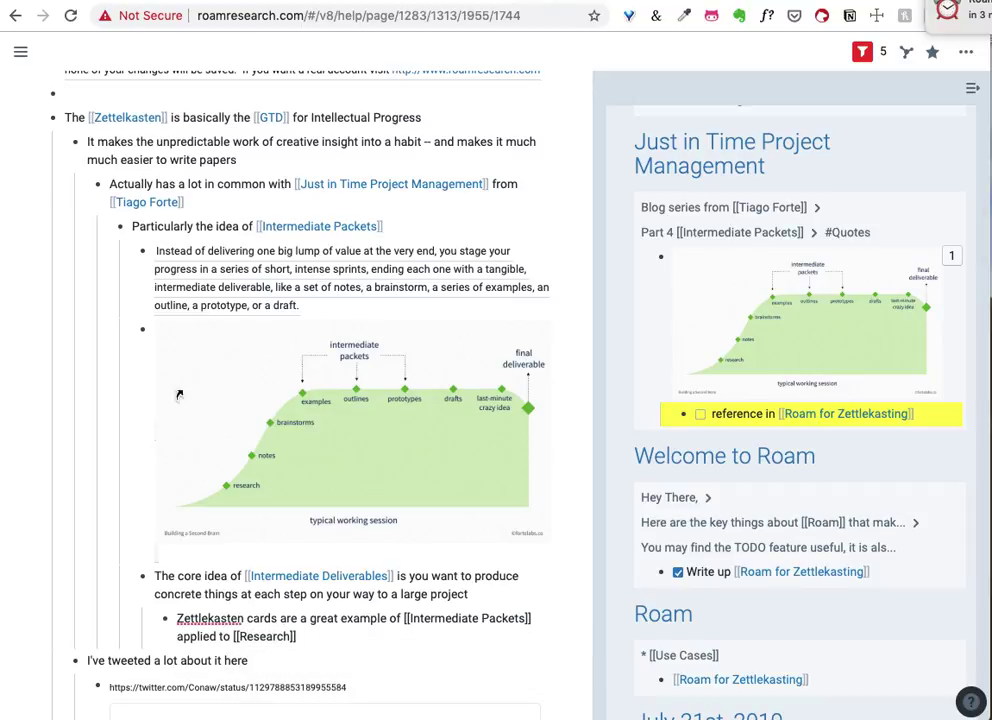
click(44, 578)
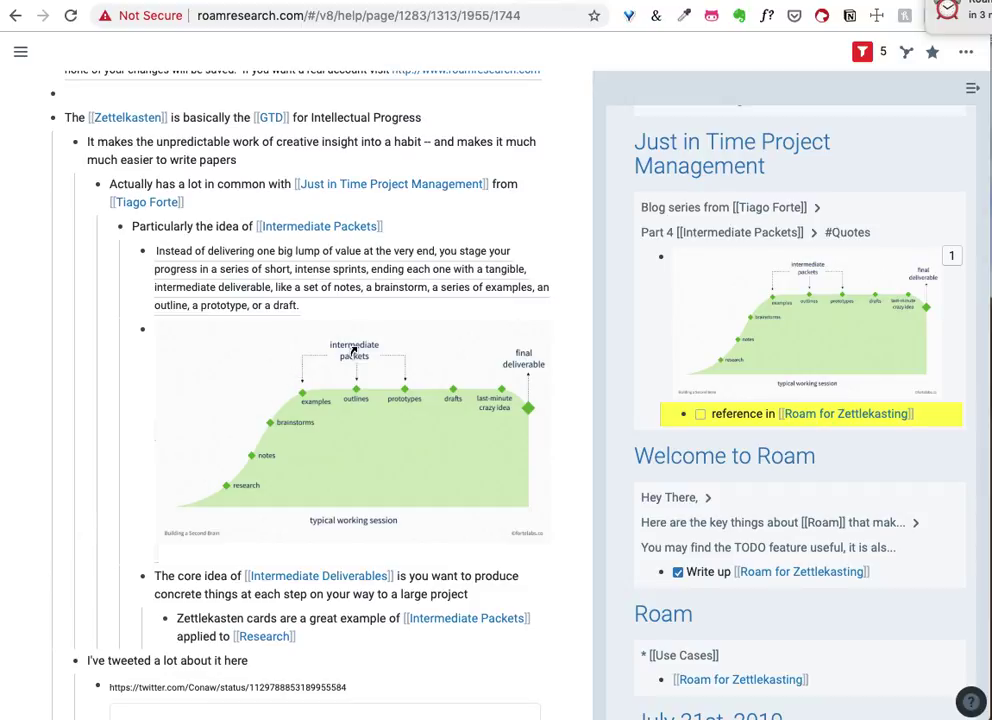
Open the source block of the referenced diagram in the sidebar and expand its context up to #Quotes
shift+click(377, 374)
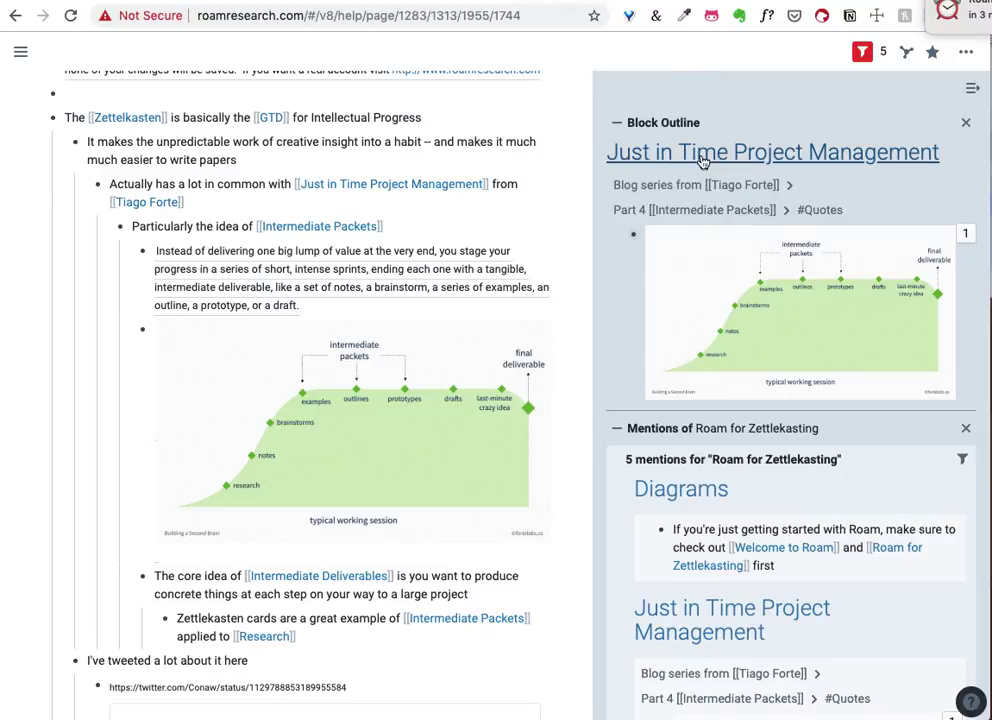
click(826, 212)
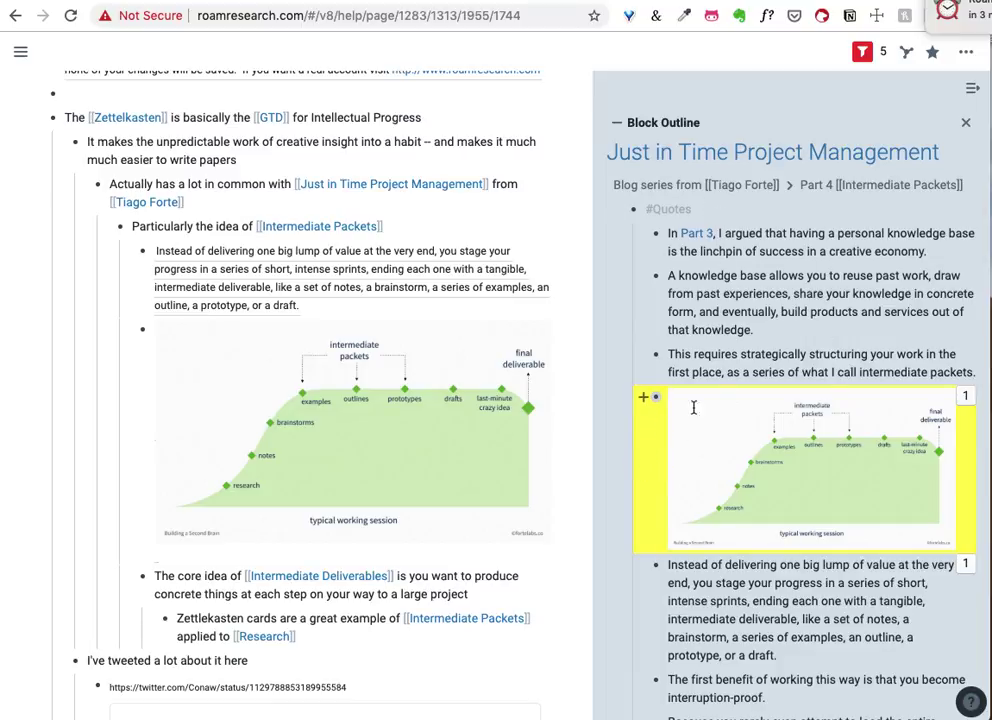
scroll(750, 446, down, 1)
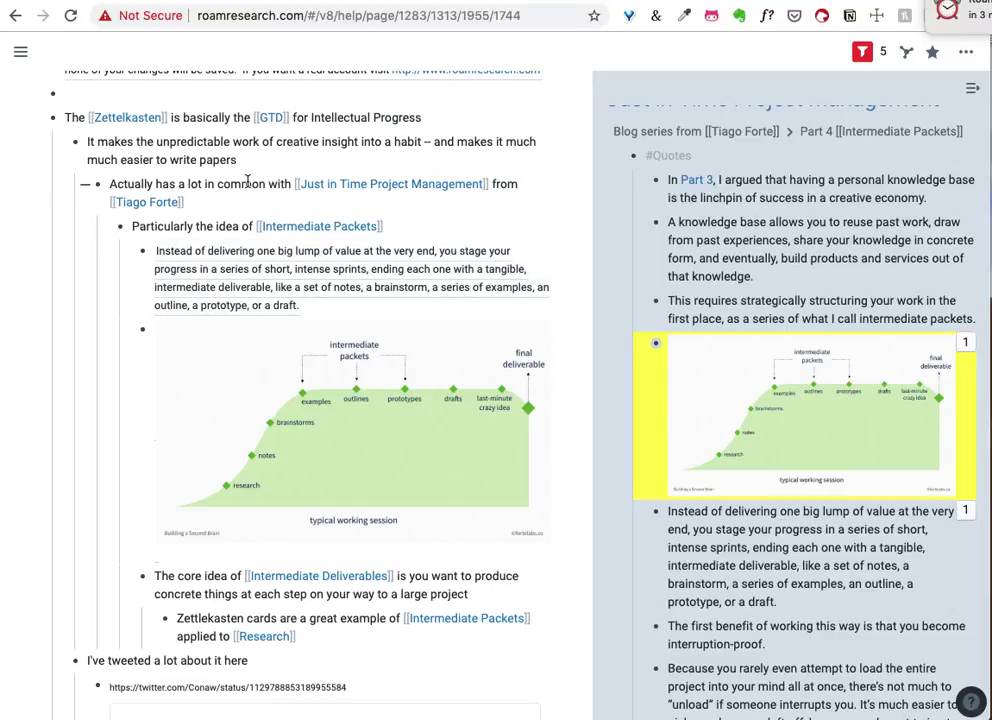
Open the source of the "Instead of delivering one big lump of value" quote in the sidebar and expand its context up to #Quotes
scroll(240, 195, up, 3)
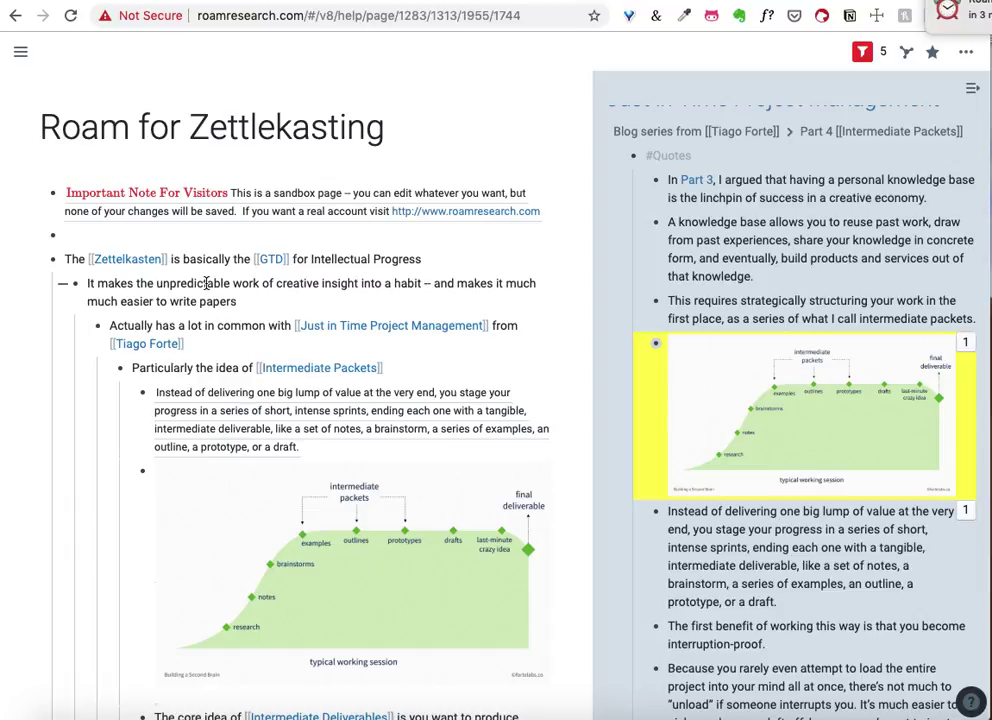
shift+click(290, 446)
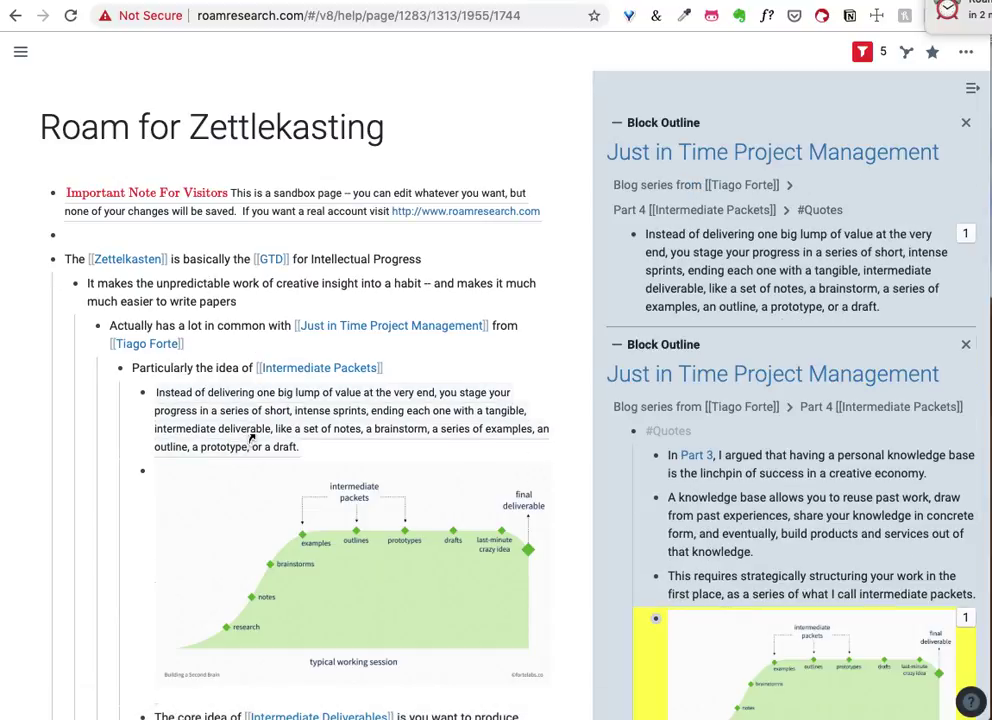
click(820, 210)
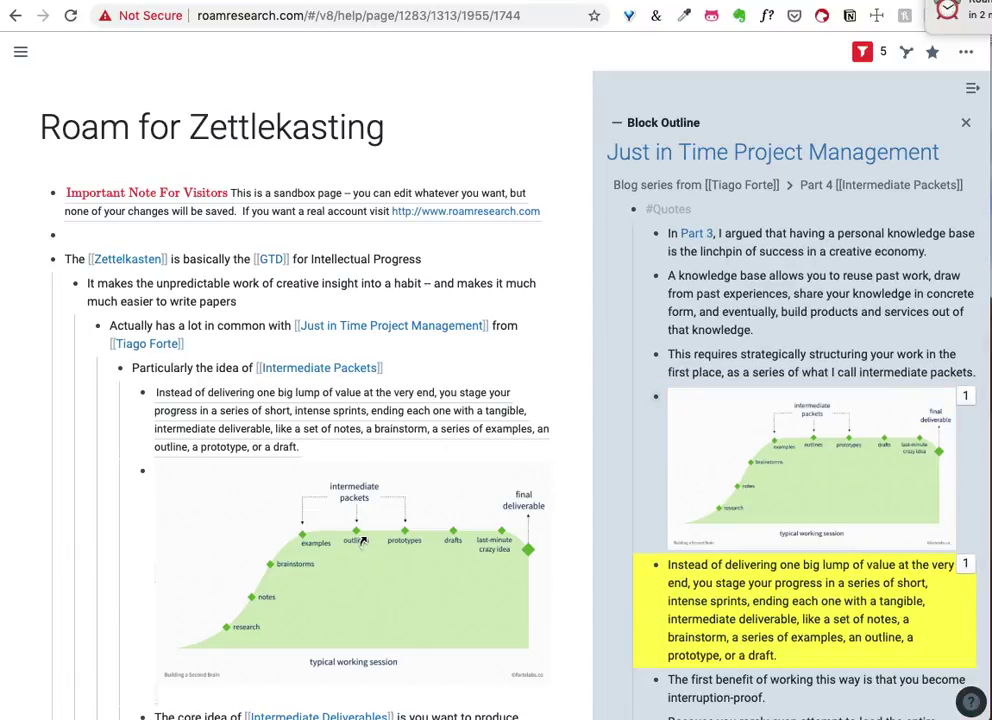
Open Just in Time Project Management as the main page and hide the sidebar
scroll(362, 541, down, 3)
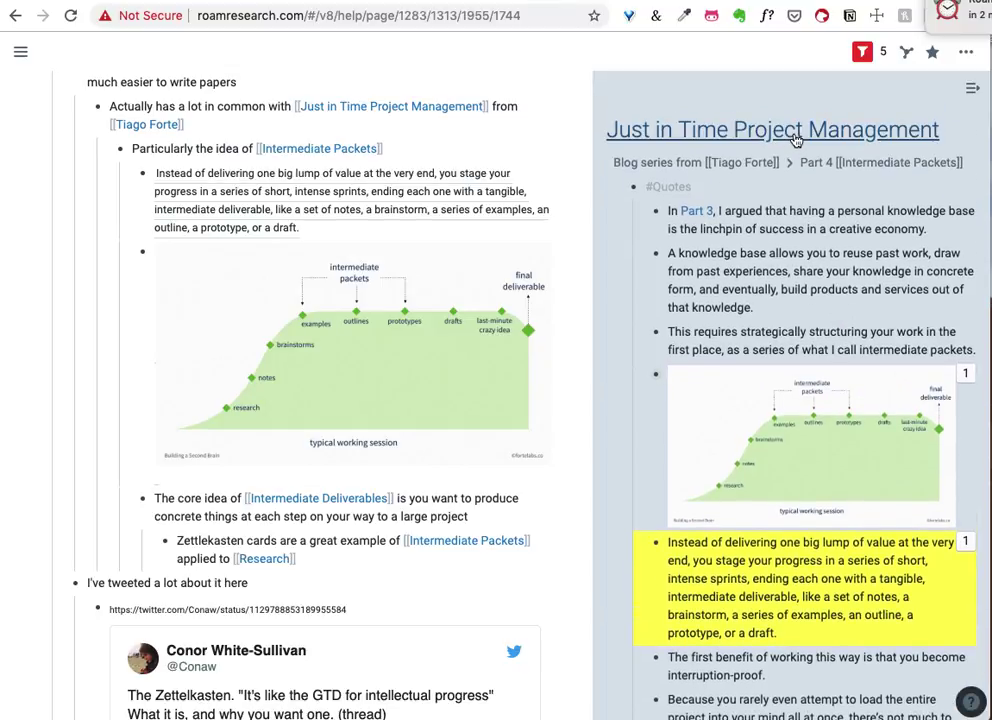
click(795, 133)
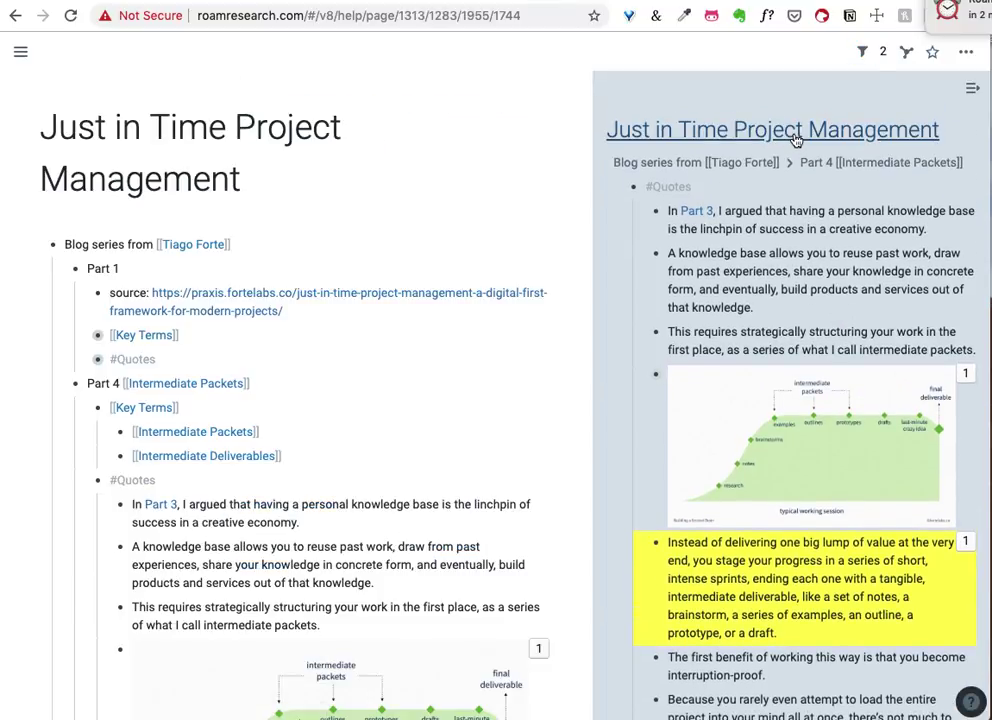
click(972, 89)
Show the block mentions of the intermediate packets diagram and expand the Roam for Zettlekasting reference to its topmost parent bullet
scroll(700, 403, down, 2)
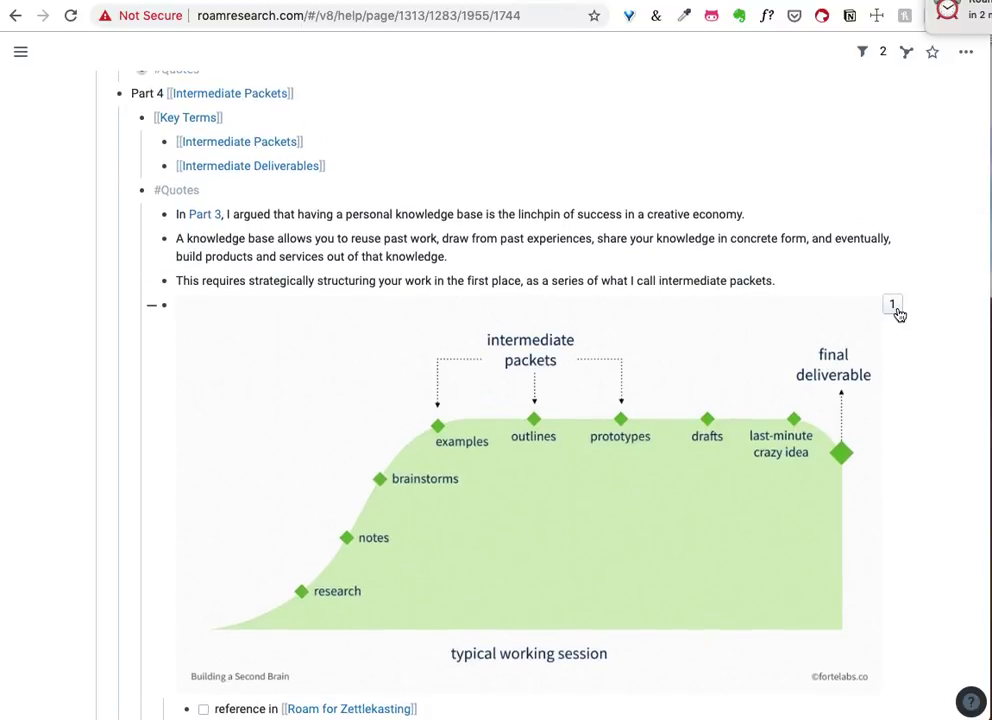
click(893, 306)
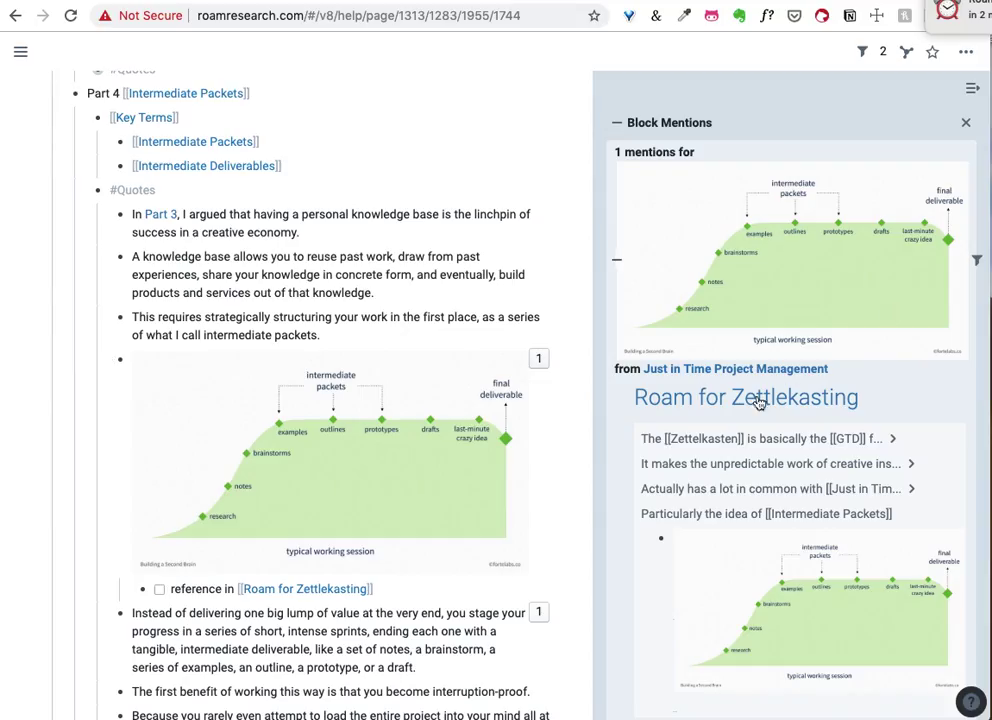
scroll(721, 356, down, 3)
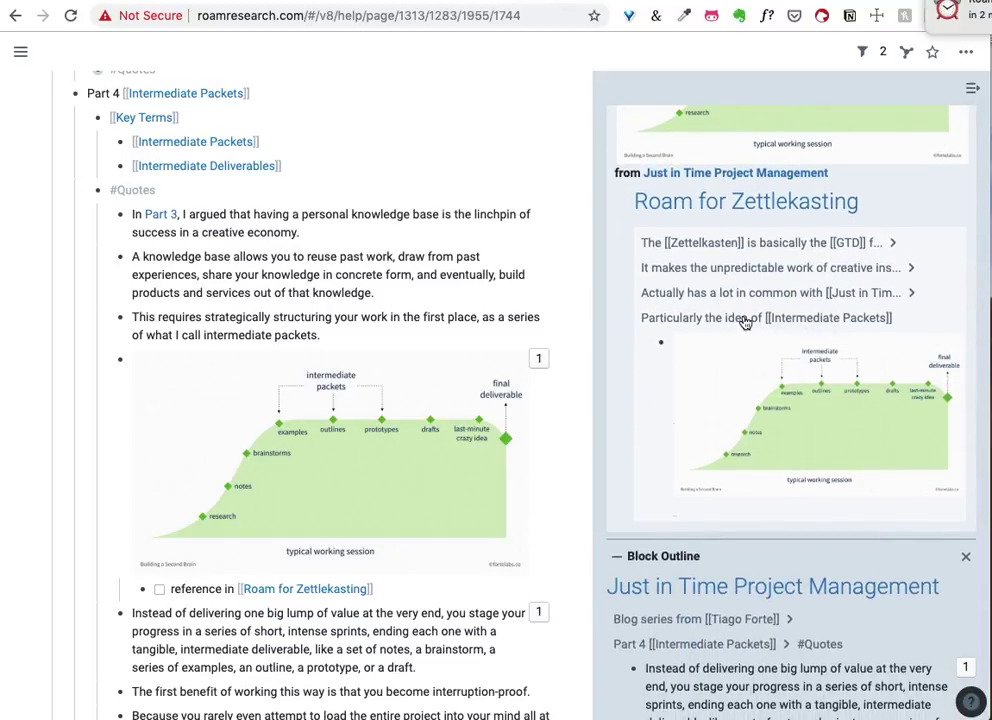
click(690, 317)
click(740, 300)
click(720, 268)
click(768, 244)
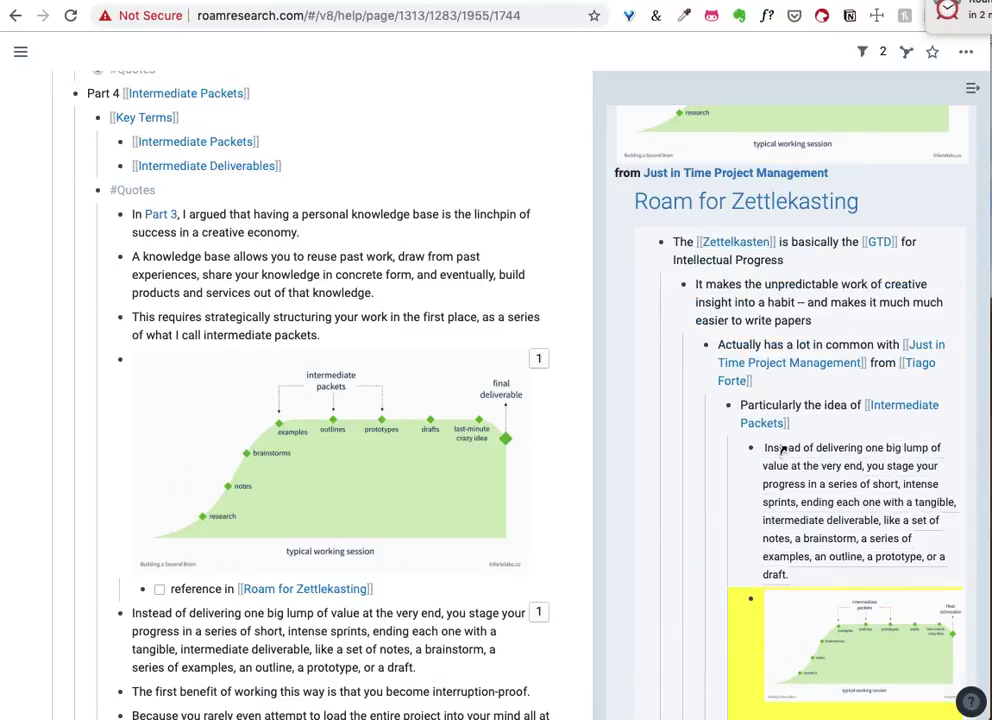
Review the Part 4 quotes beside the diagram's mentions, then hide the sidebar
scroll(430, 325, down, 3)
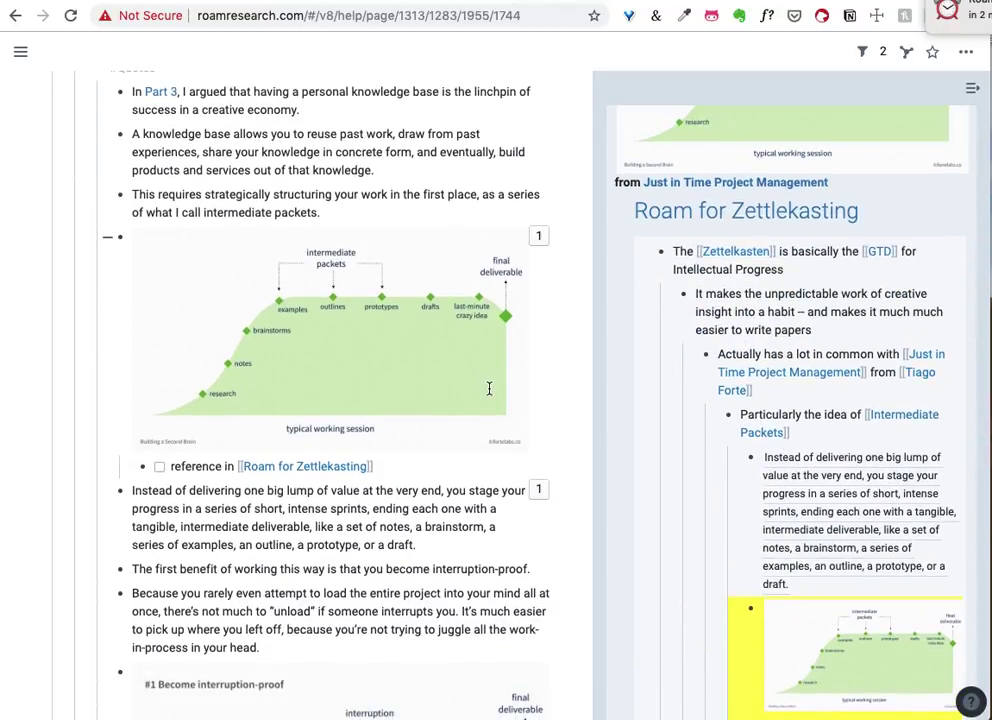
scroll(489, 390, up, 5)
scroll(489, 390, up, 1)
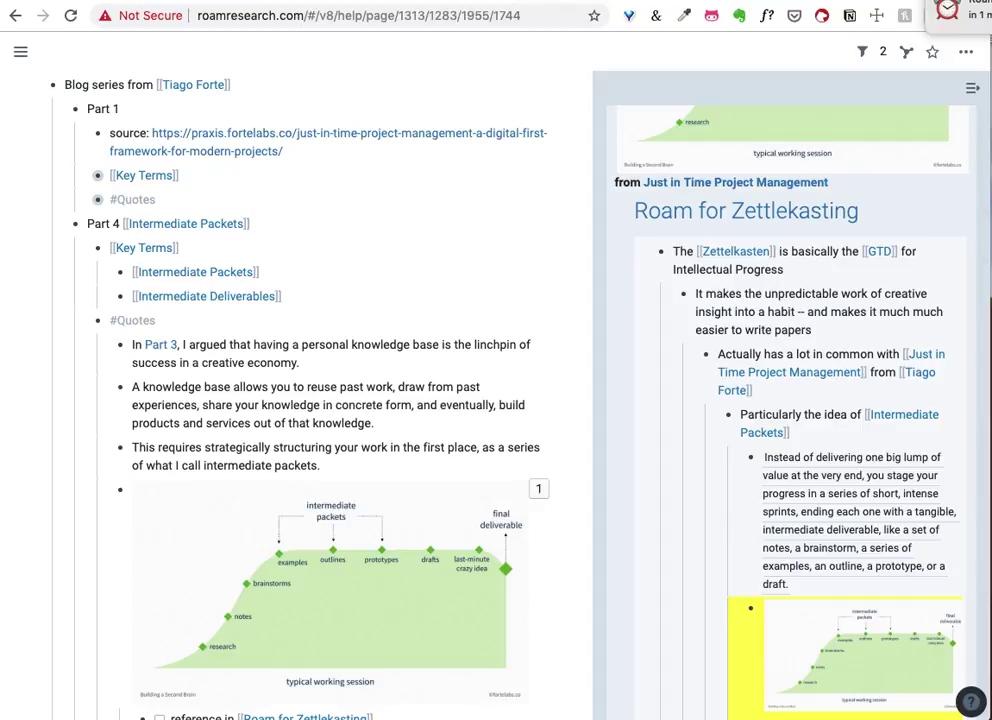
click(972, 88)
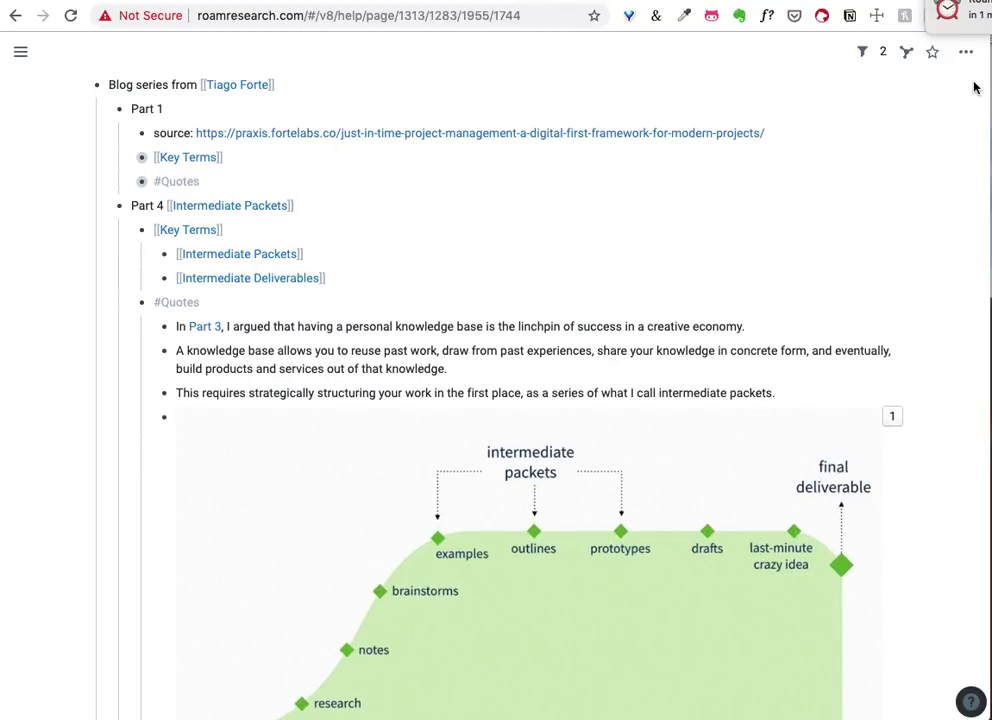